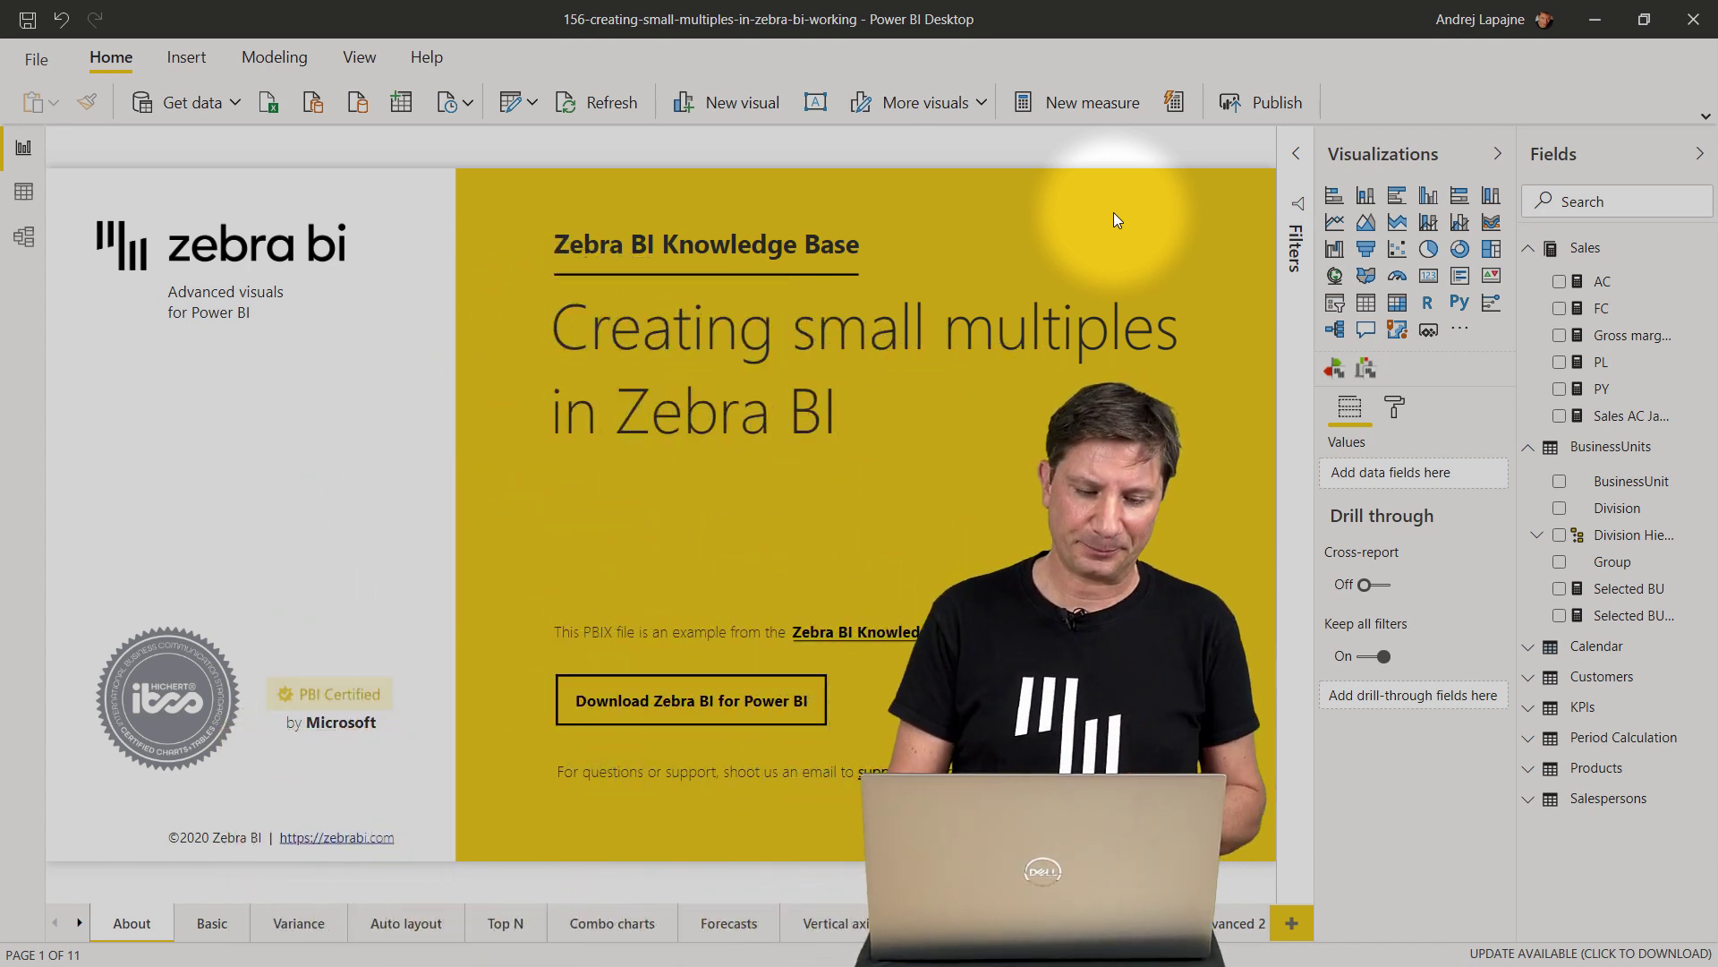
On the Basic page, remove the Group field from the AC chart's grouping and add it back to rebuild the small multiples
left_click(219, 934)
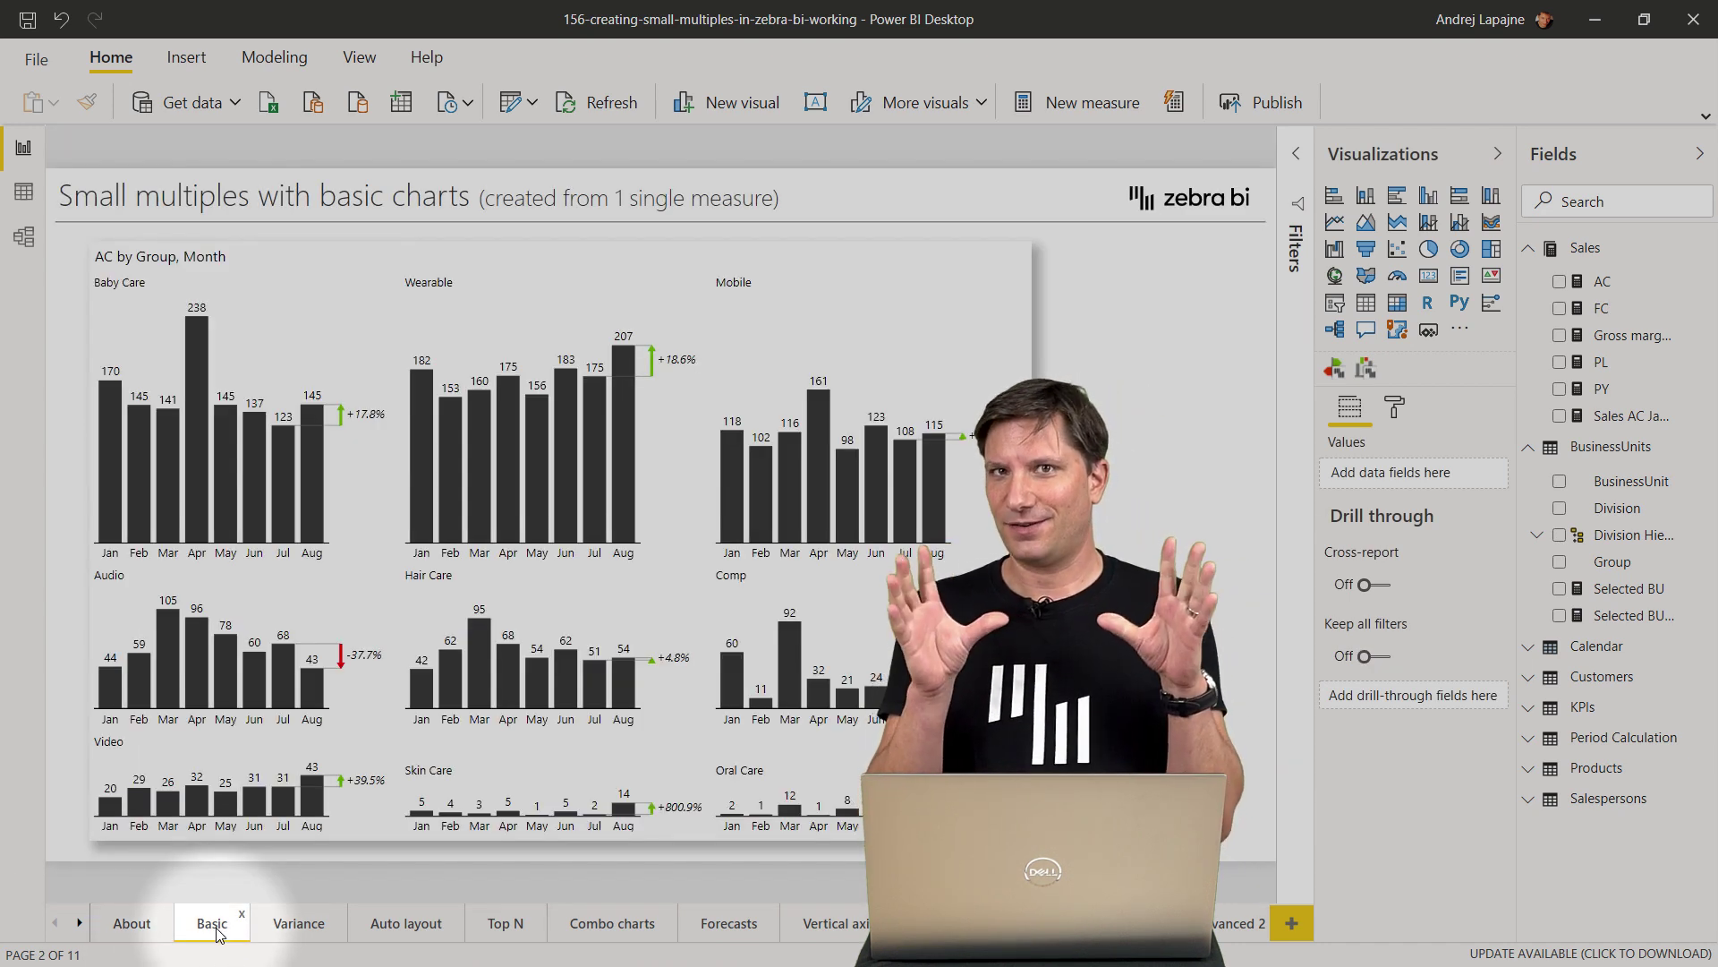
left_click(369, 686)
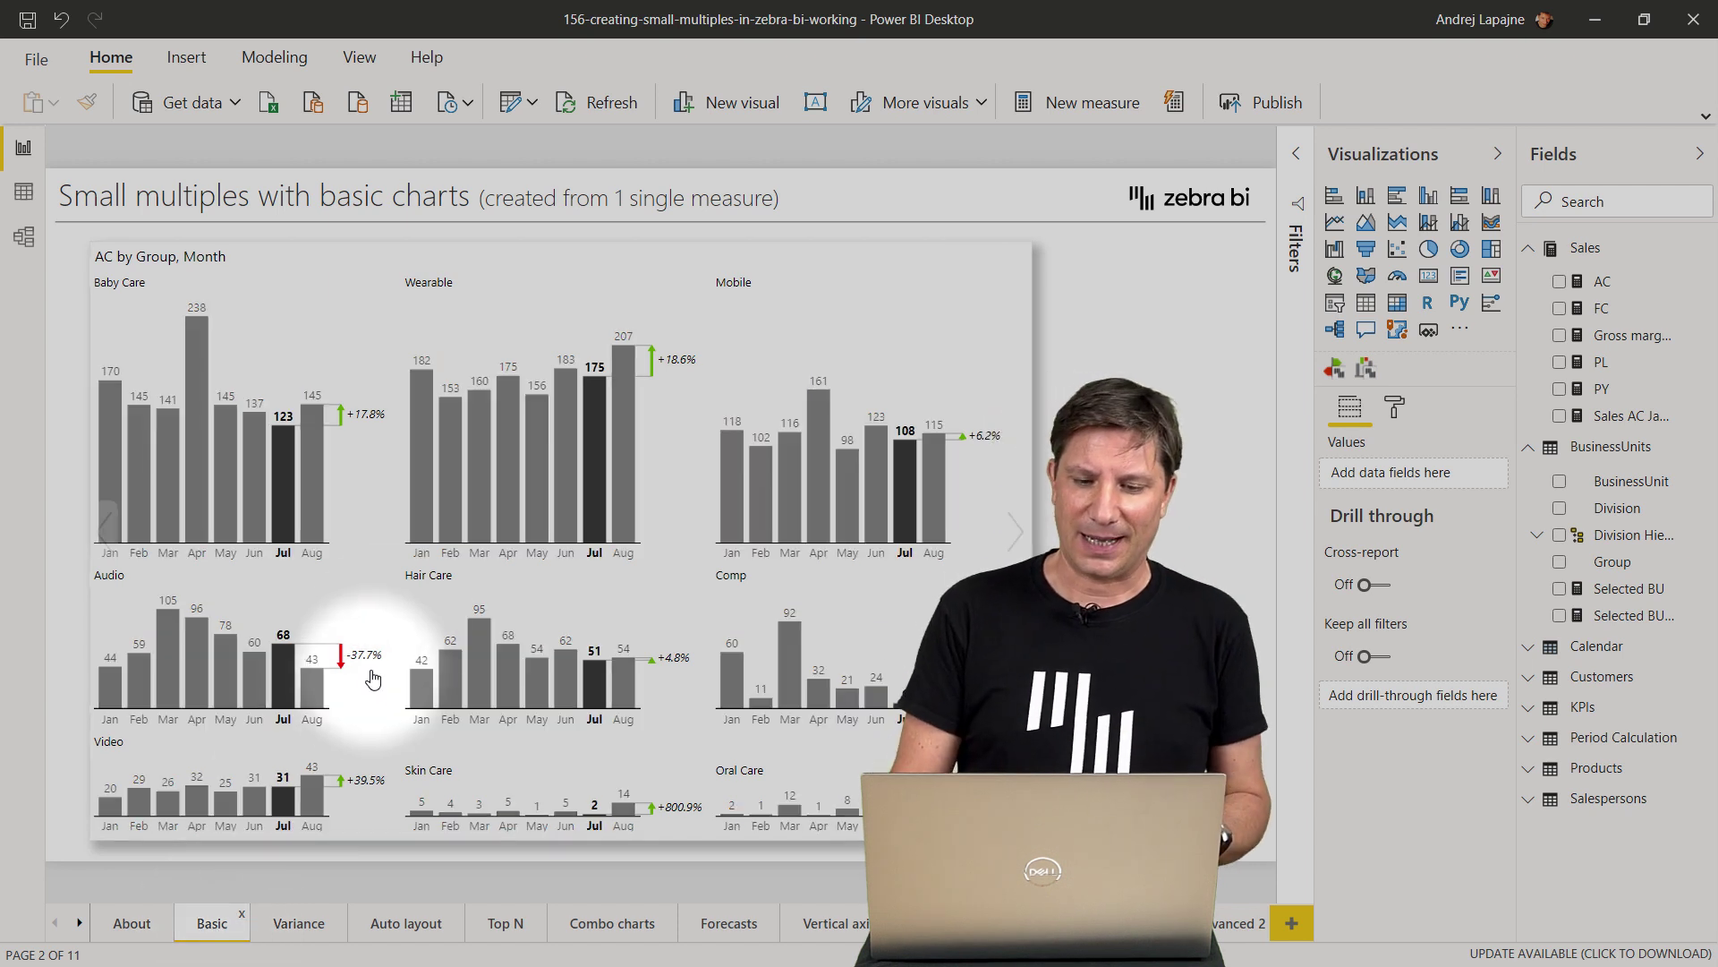
left_click(845, 255)
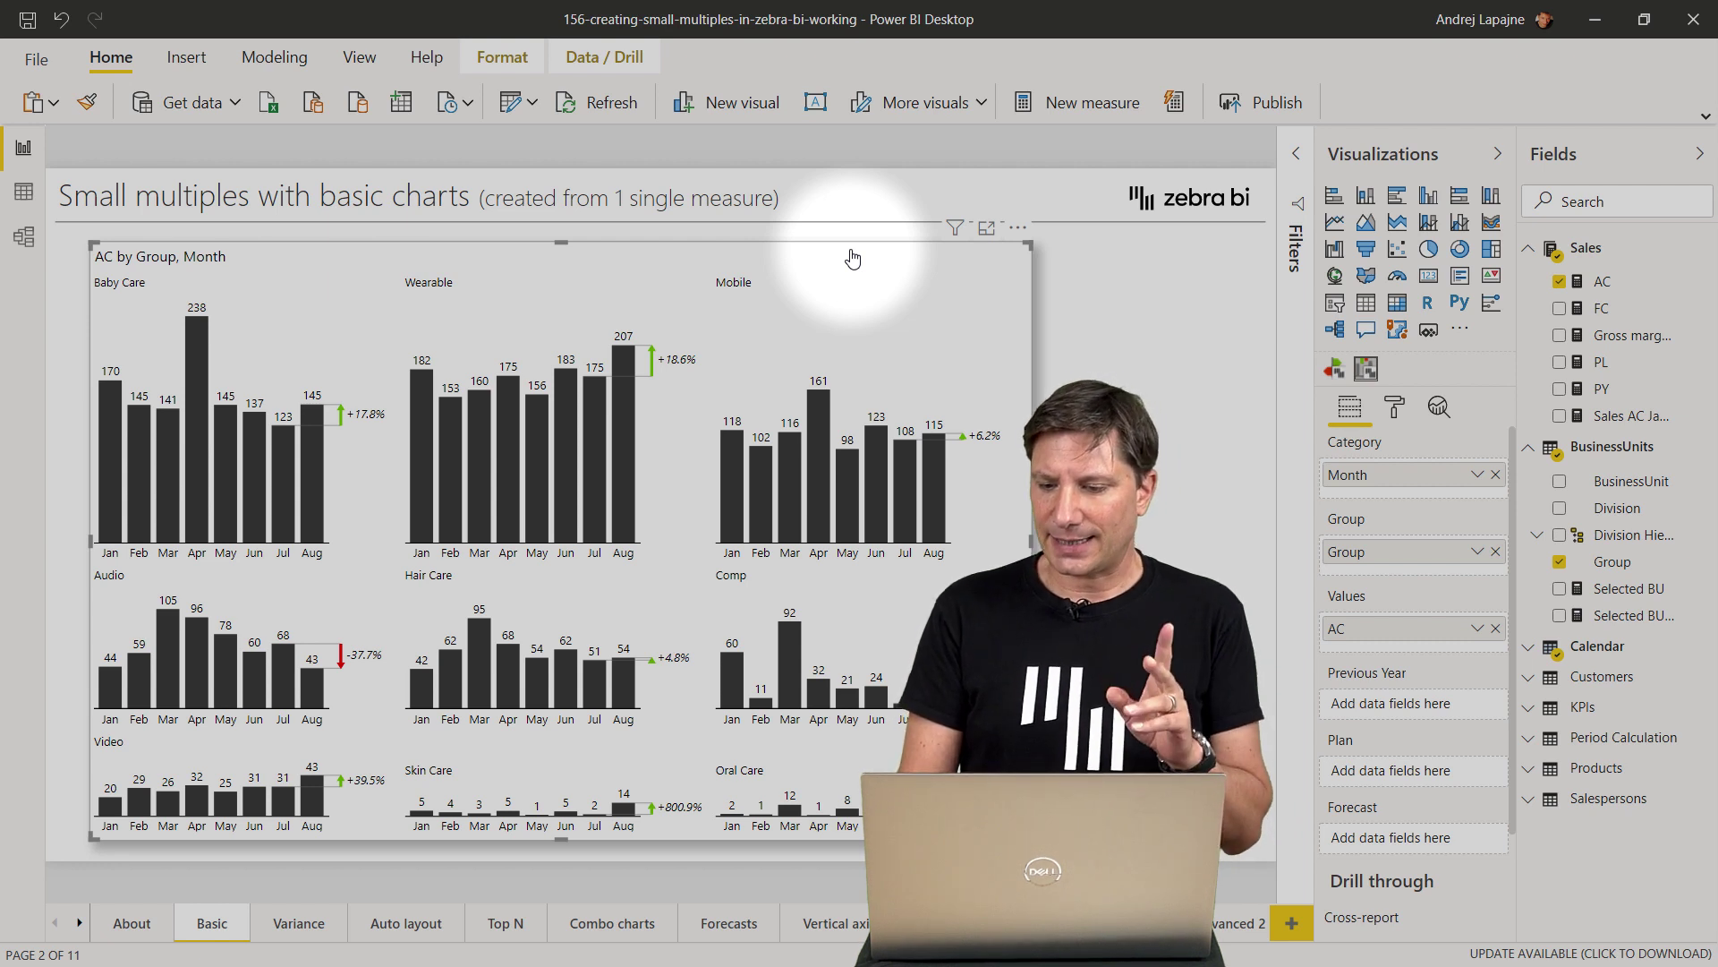
left_click(1496, 551)
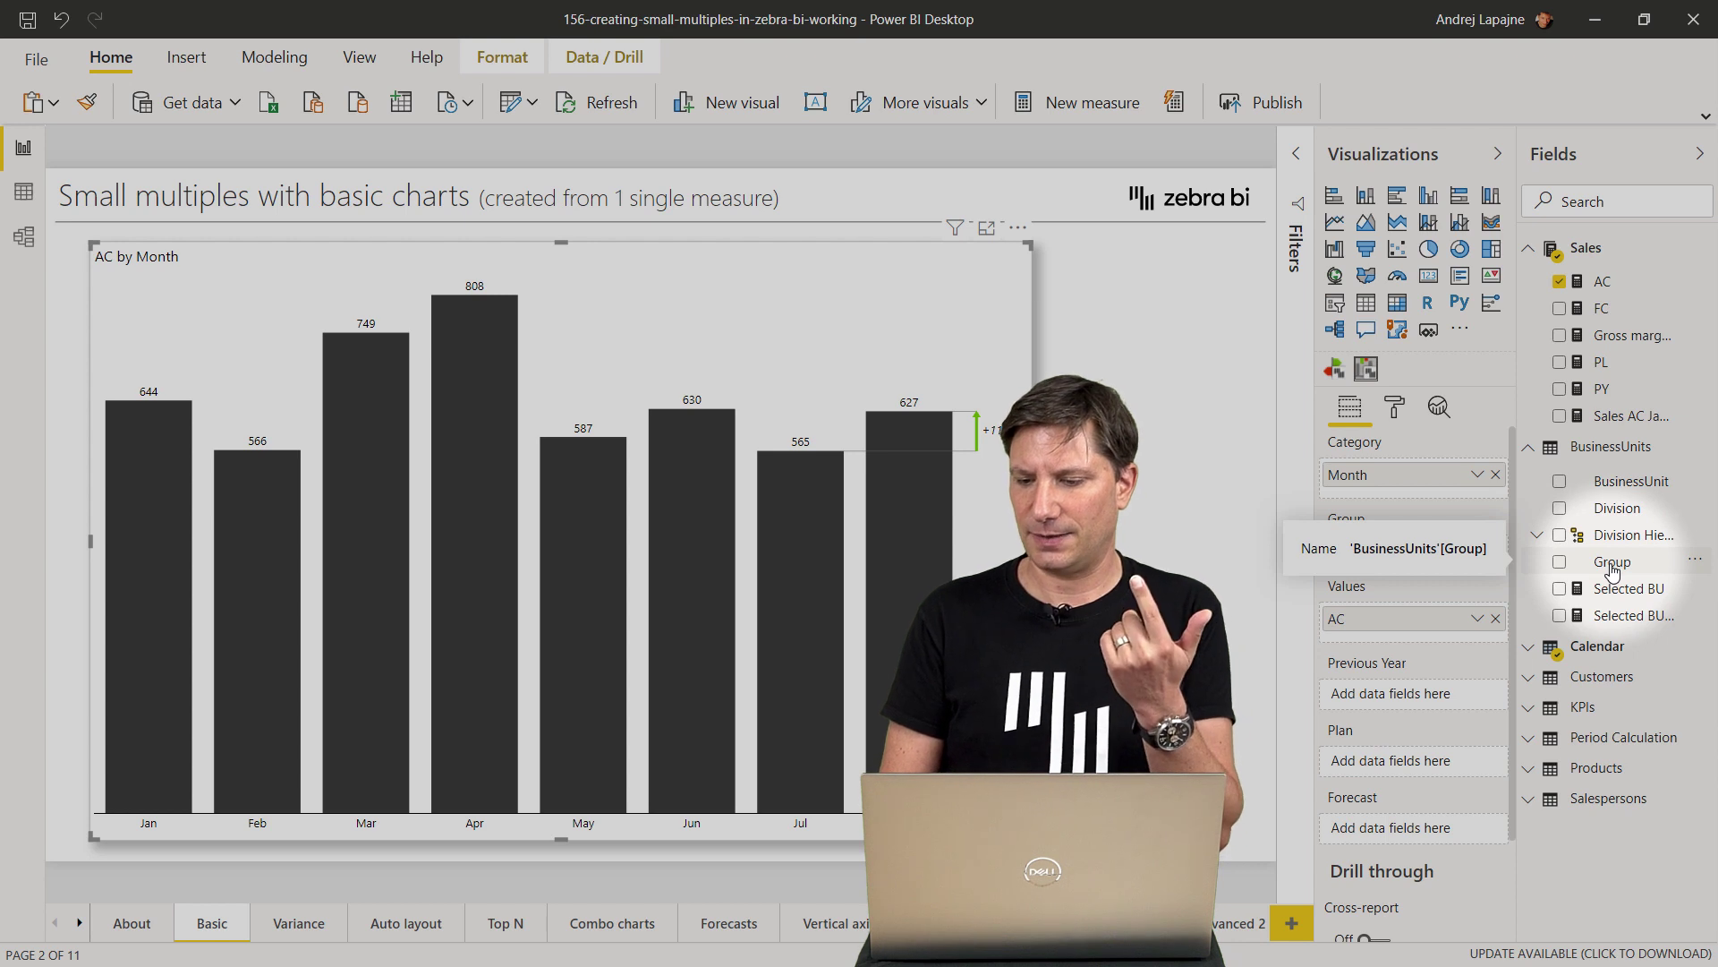
left_click_drag(1611, 564, 1425, 558)
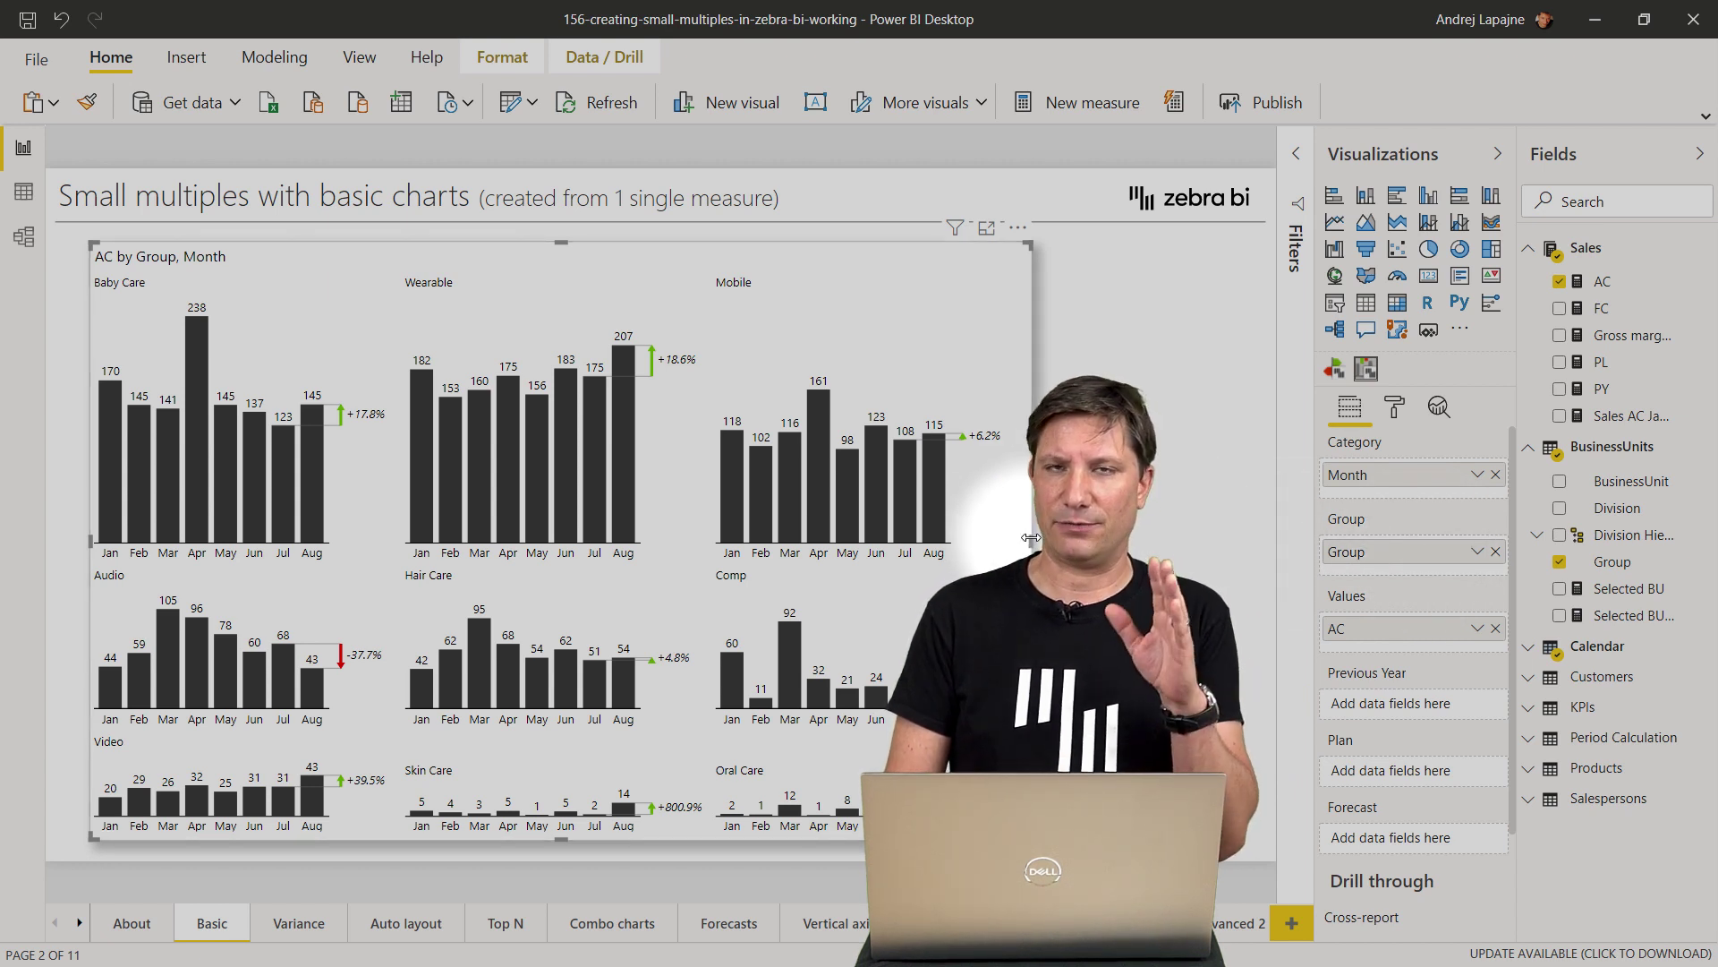
Narrow the chart to two columns and to a single column of small multiples, and widen it back to three columns
mouse_move(1005, 537)
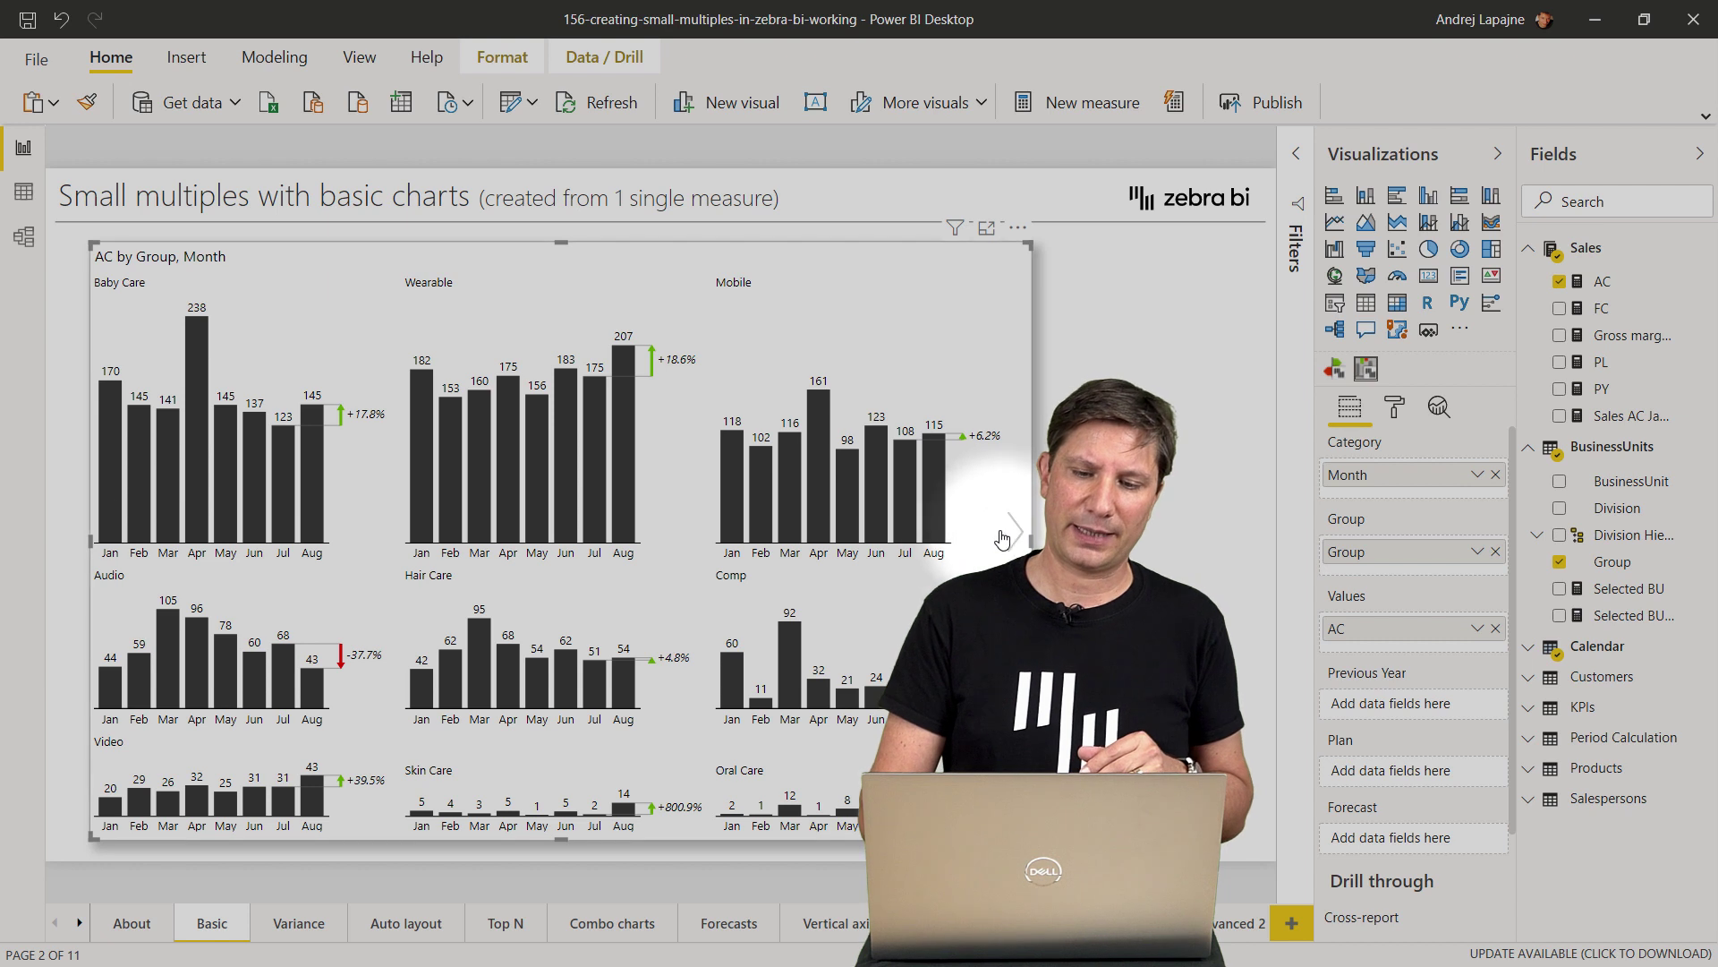
left_click_drag(1005, 546, 788, 577)
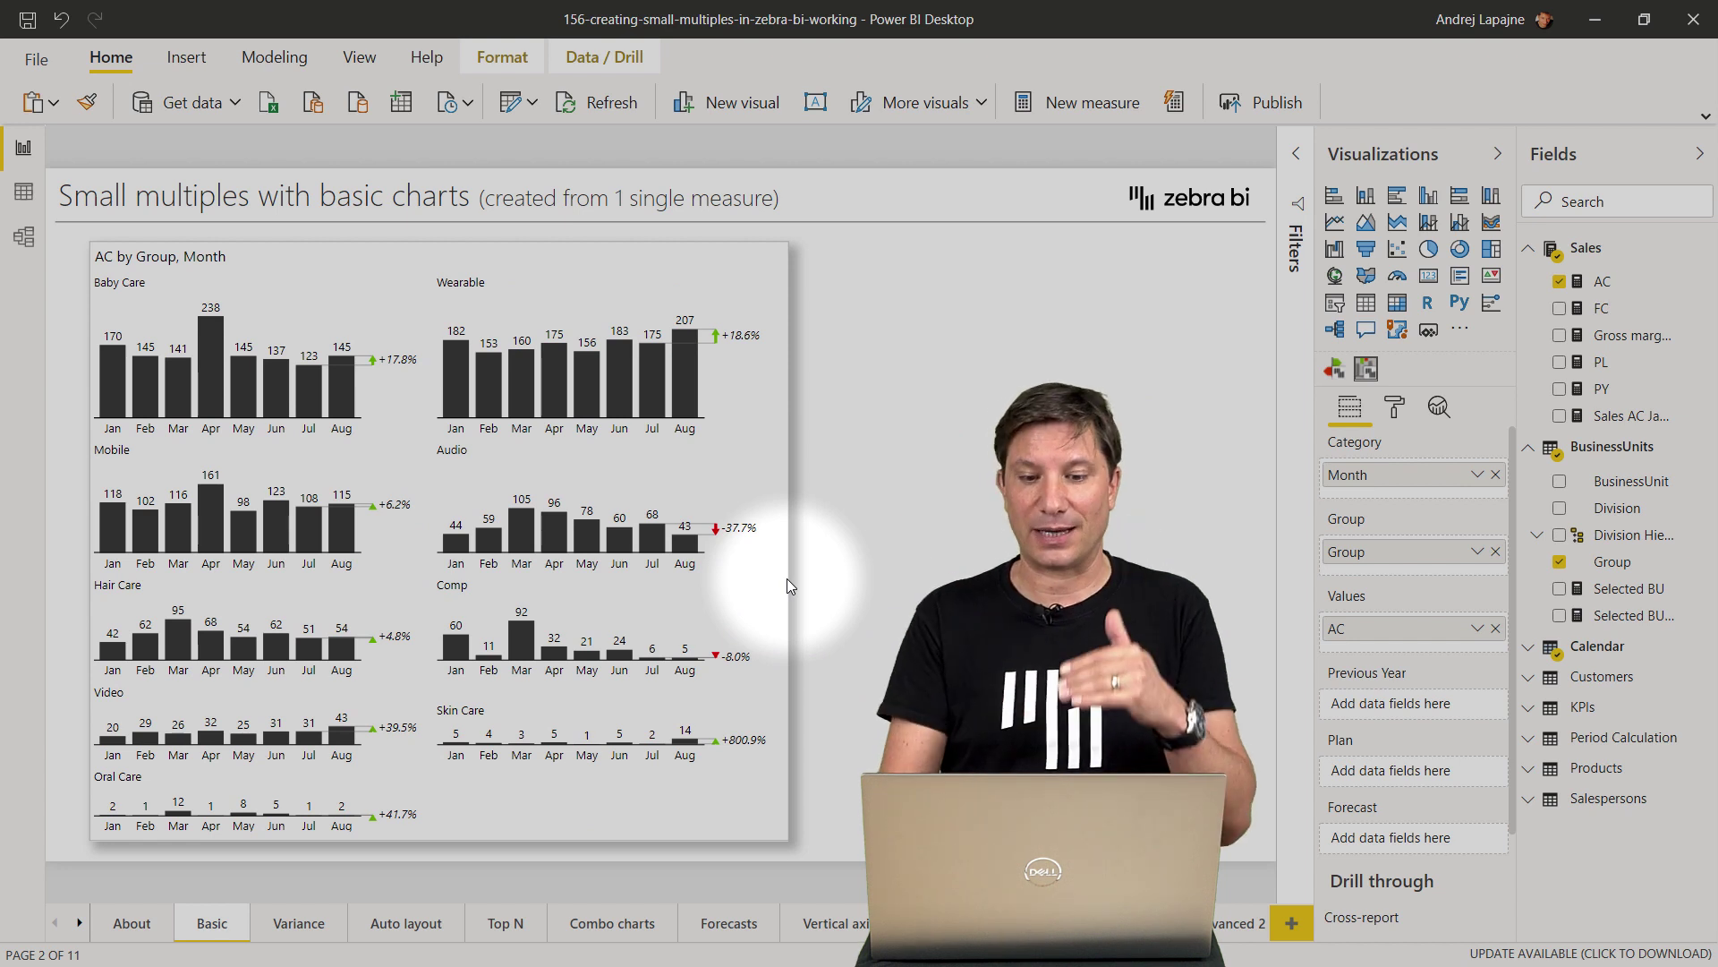
left_click_drag(787, 578, 489, 584)
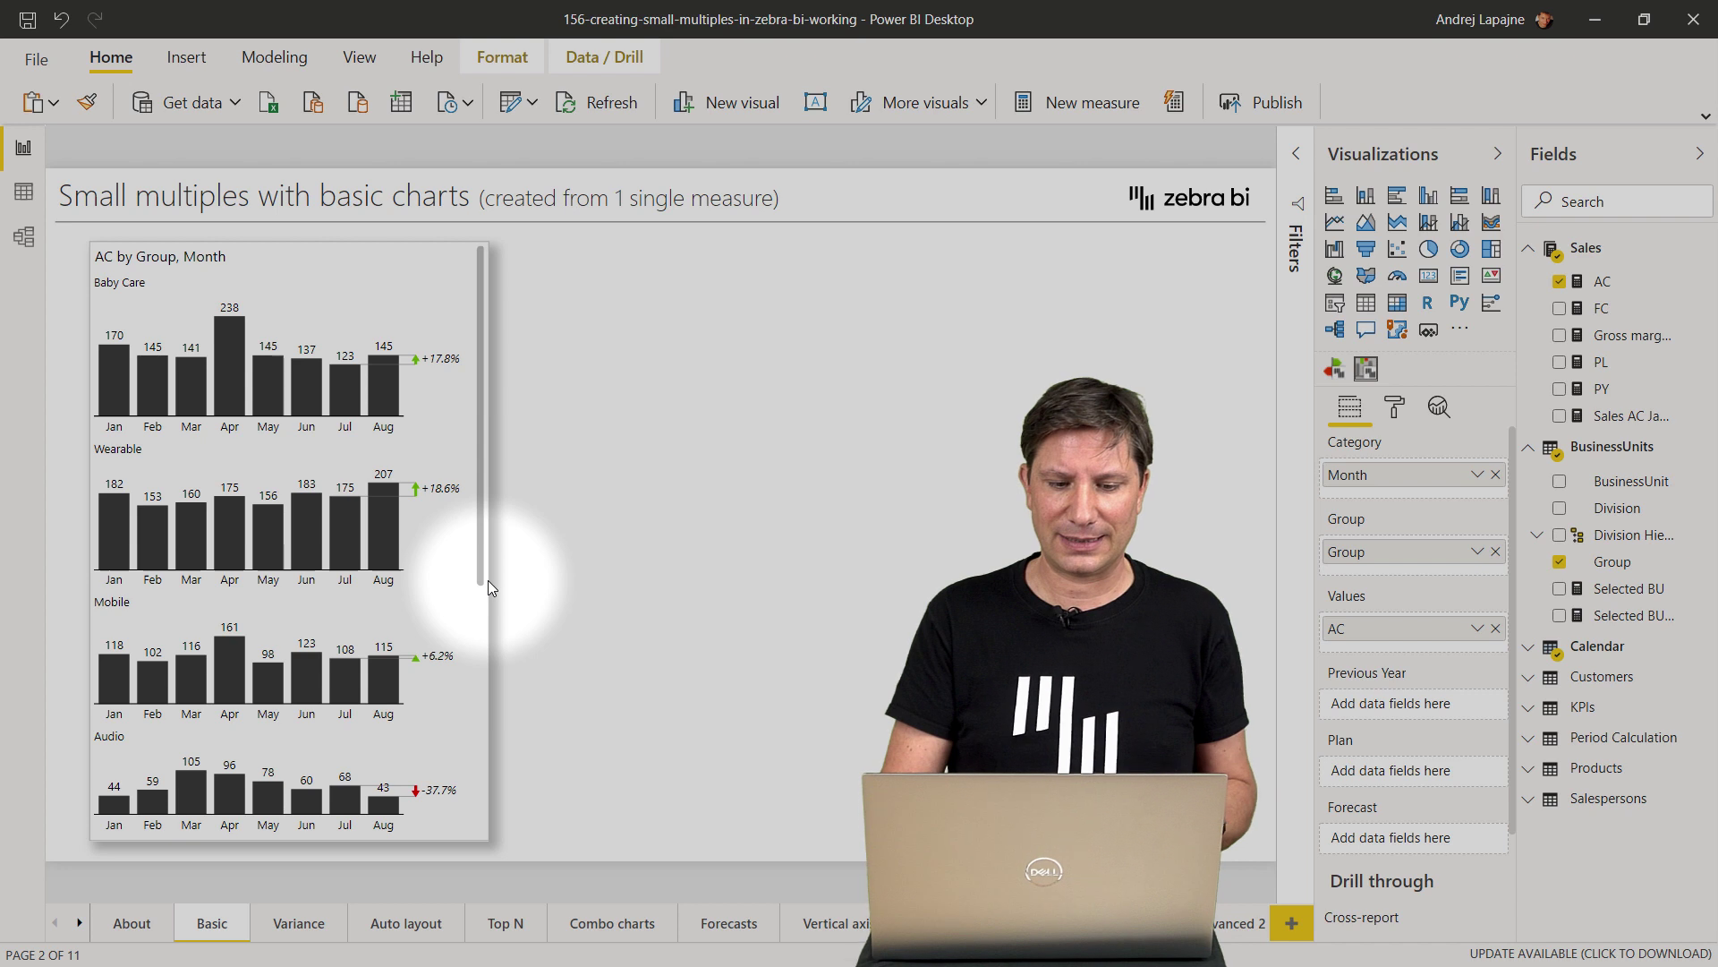
left_click_drag(490, 588, 1040, 519)
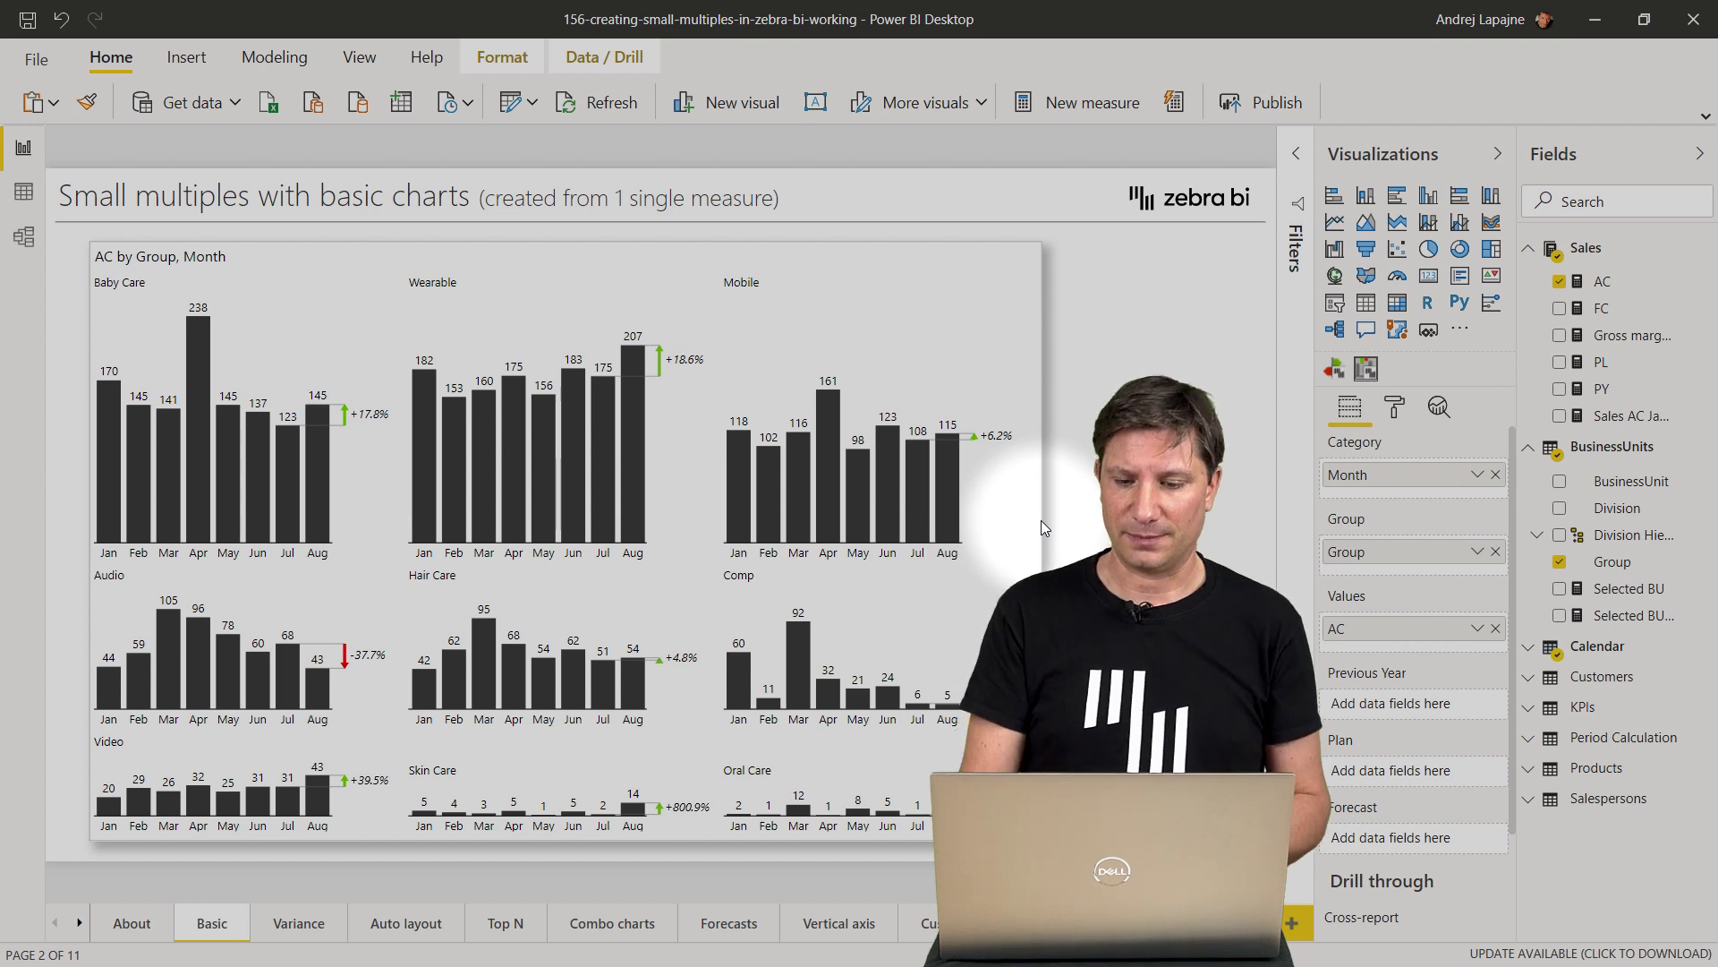
left_click_drag(1040, 519, 1040, 519)
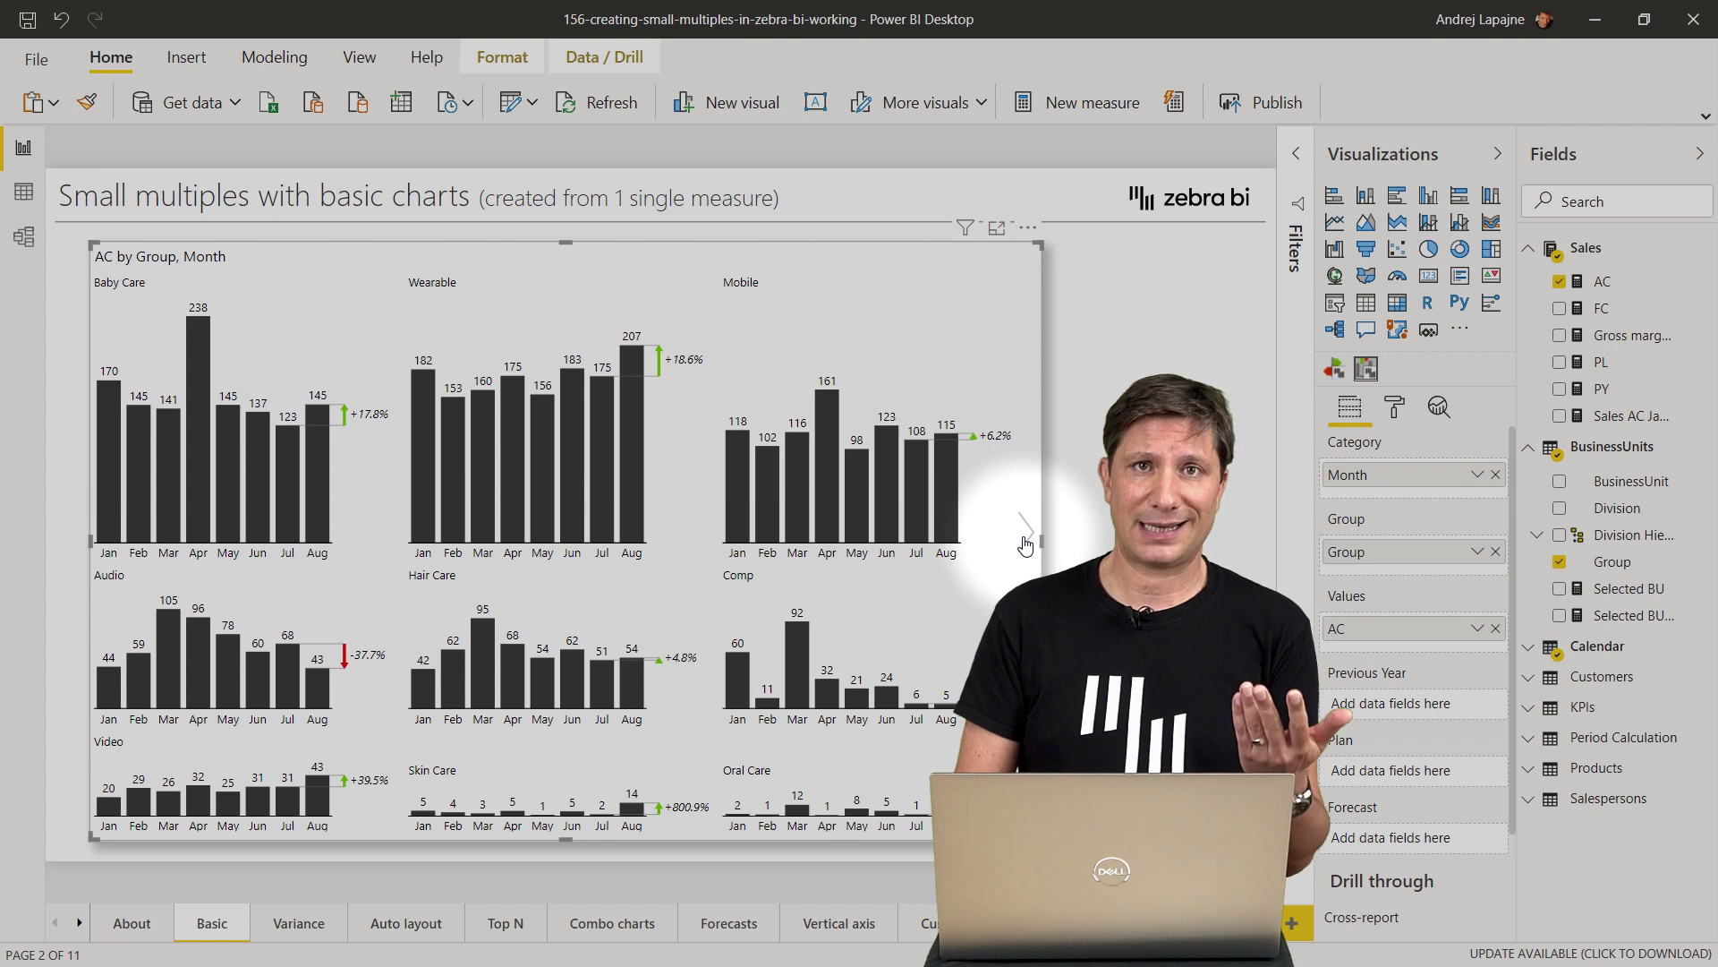
Cycle the small multiples through the line, area and lollipop chart types and back to column charts
left_click(1026, 544)
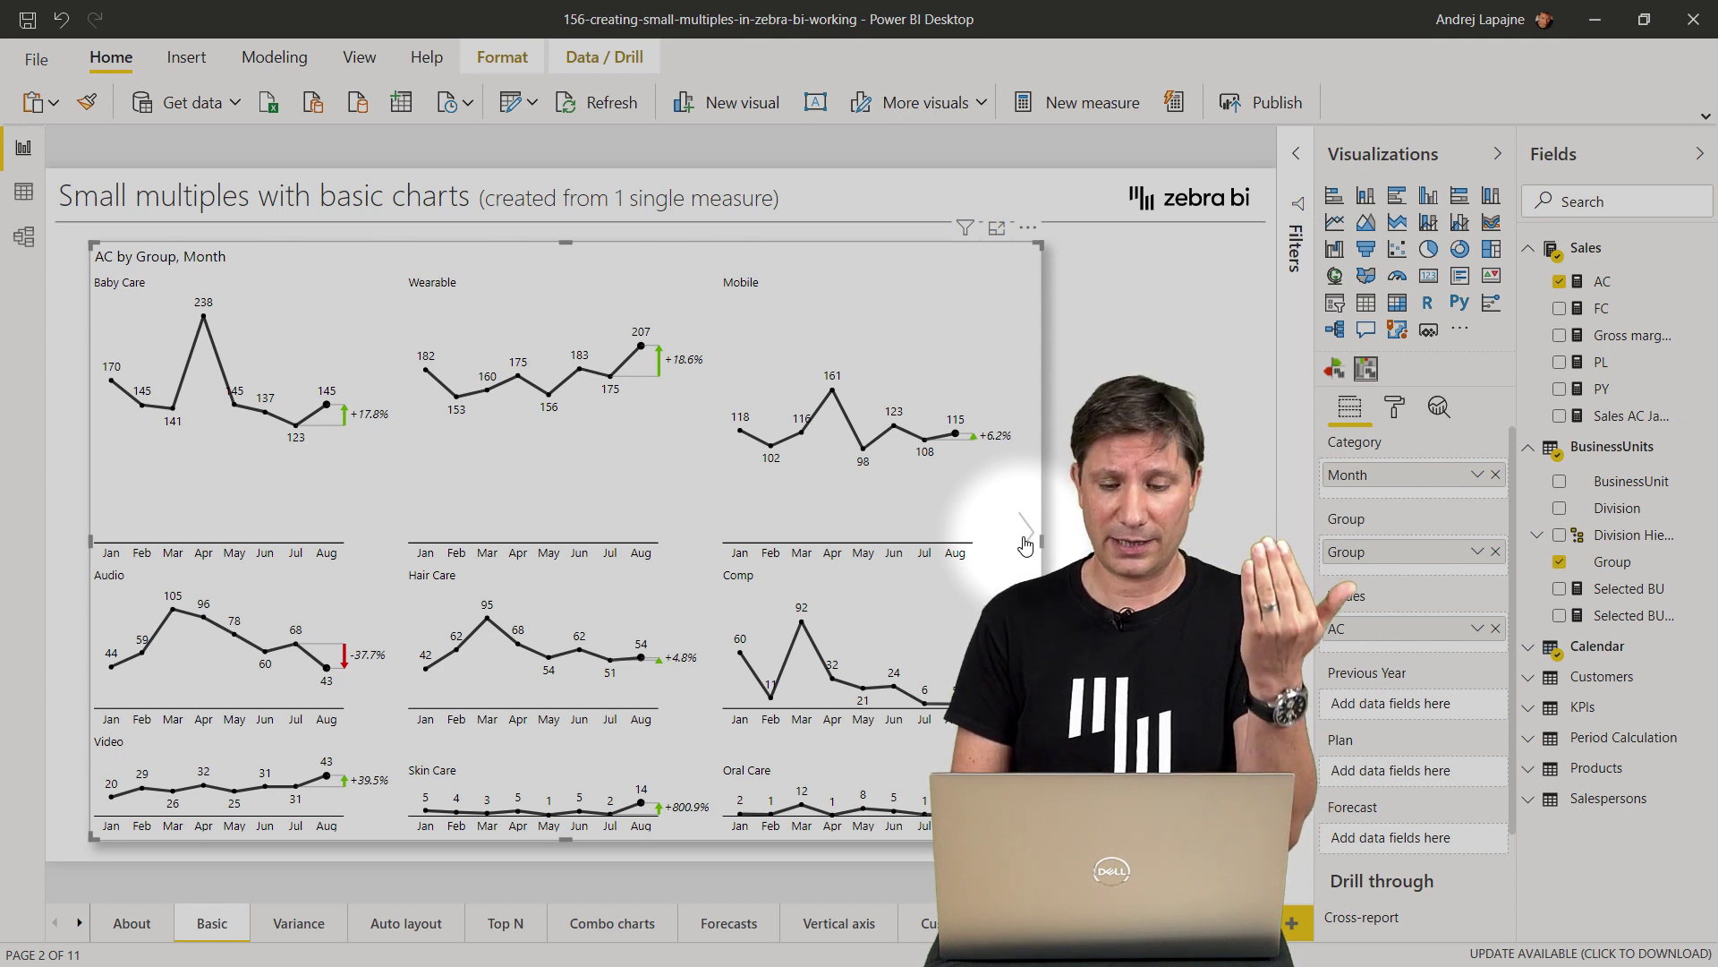
left_click(1026, 541)
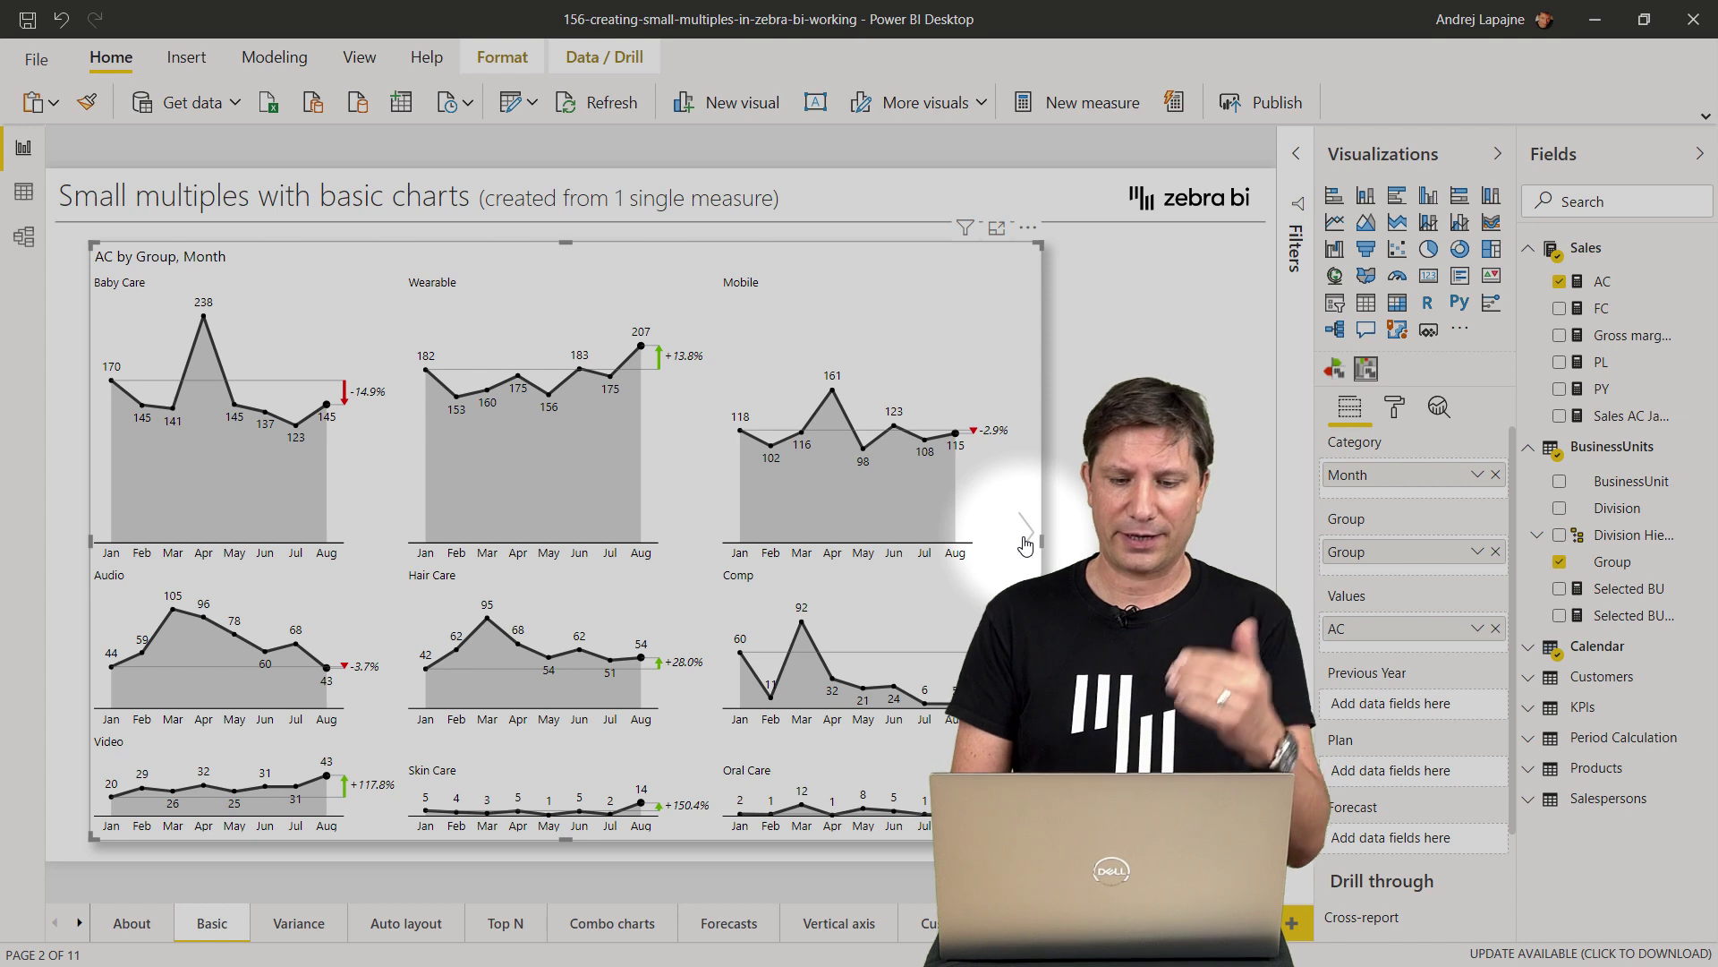
left_click(1026, 541)
left_click(1025, 541)
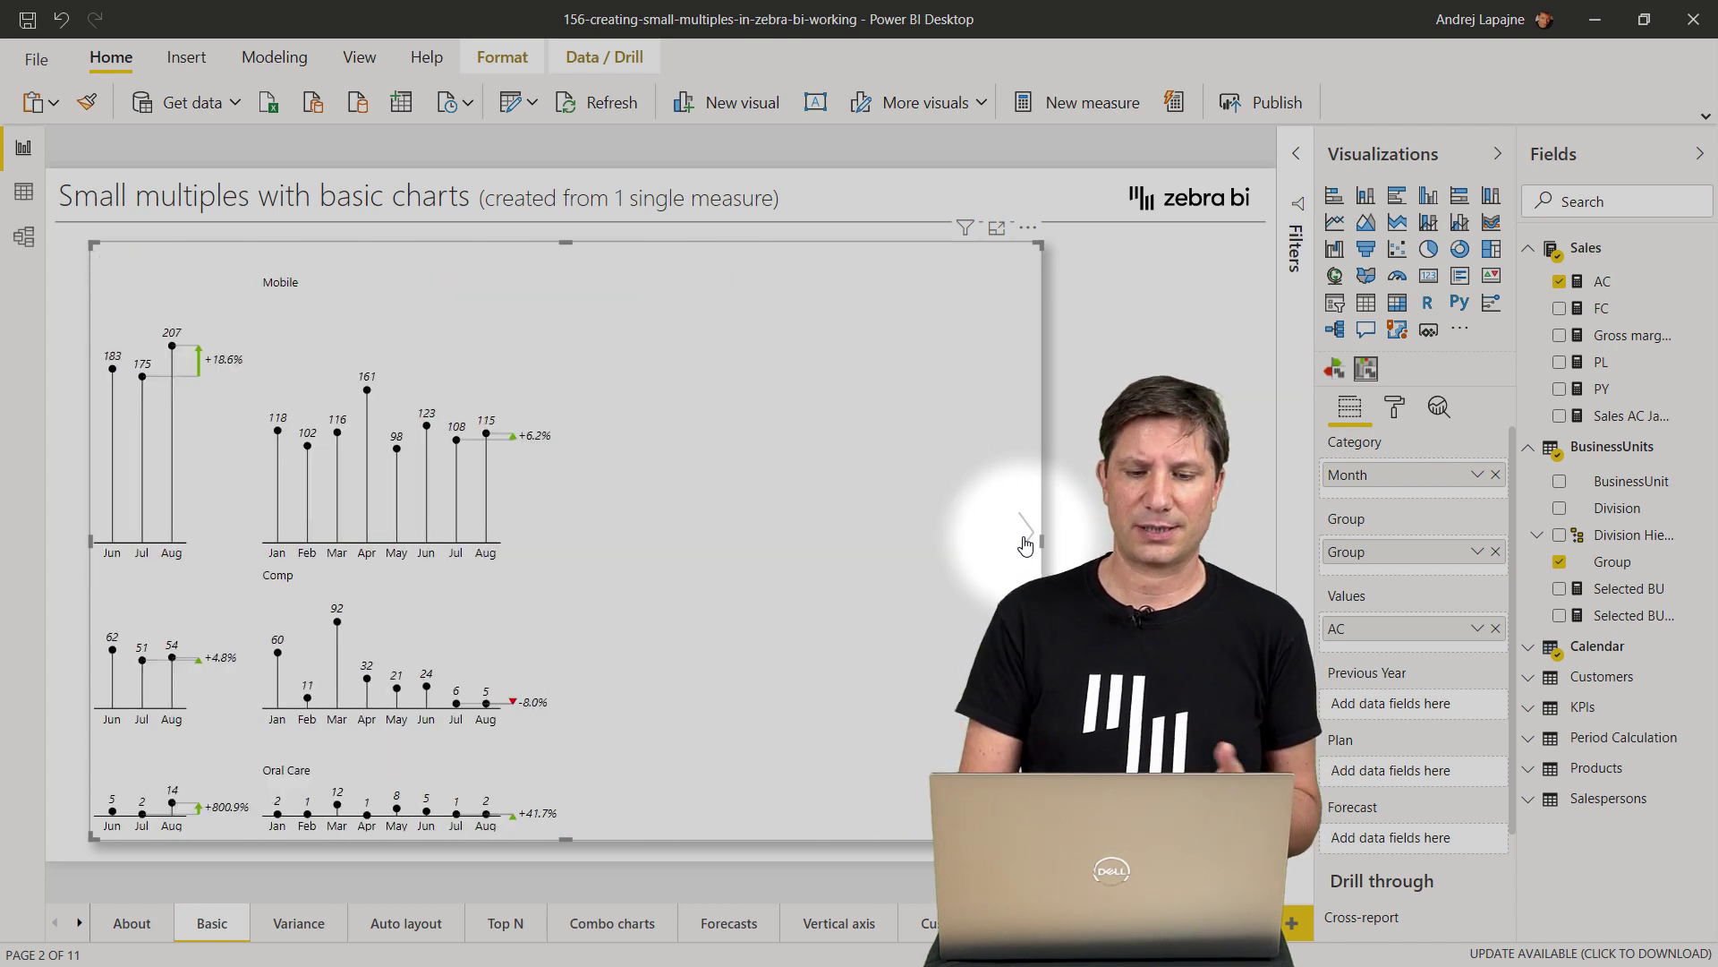
left_click(1025, 540)
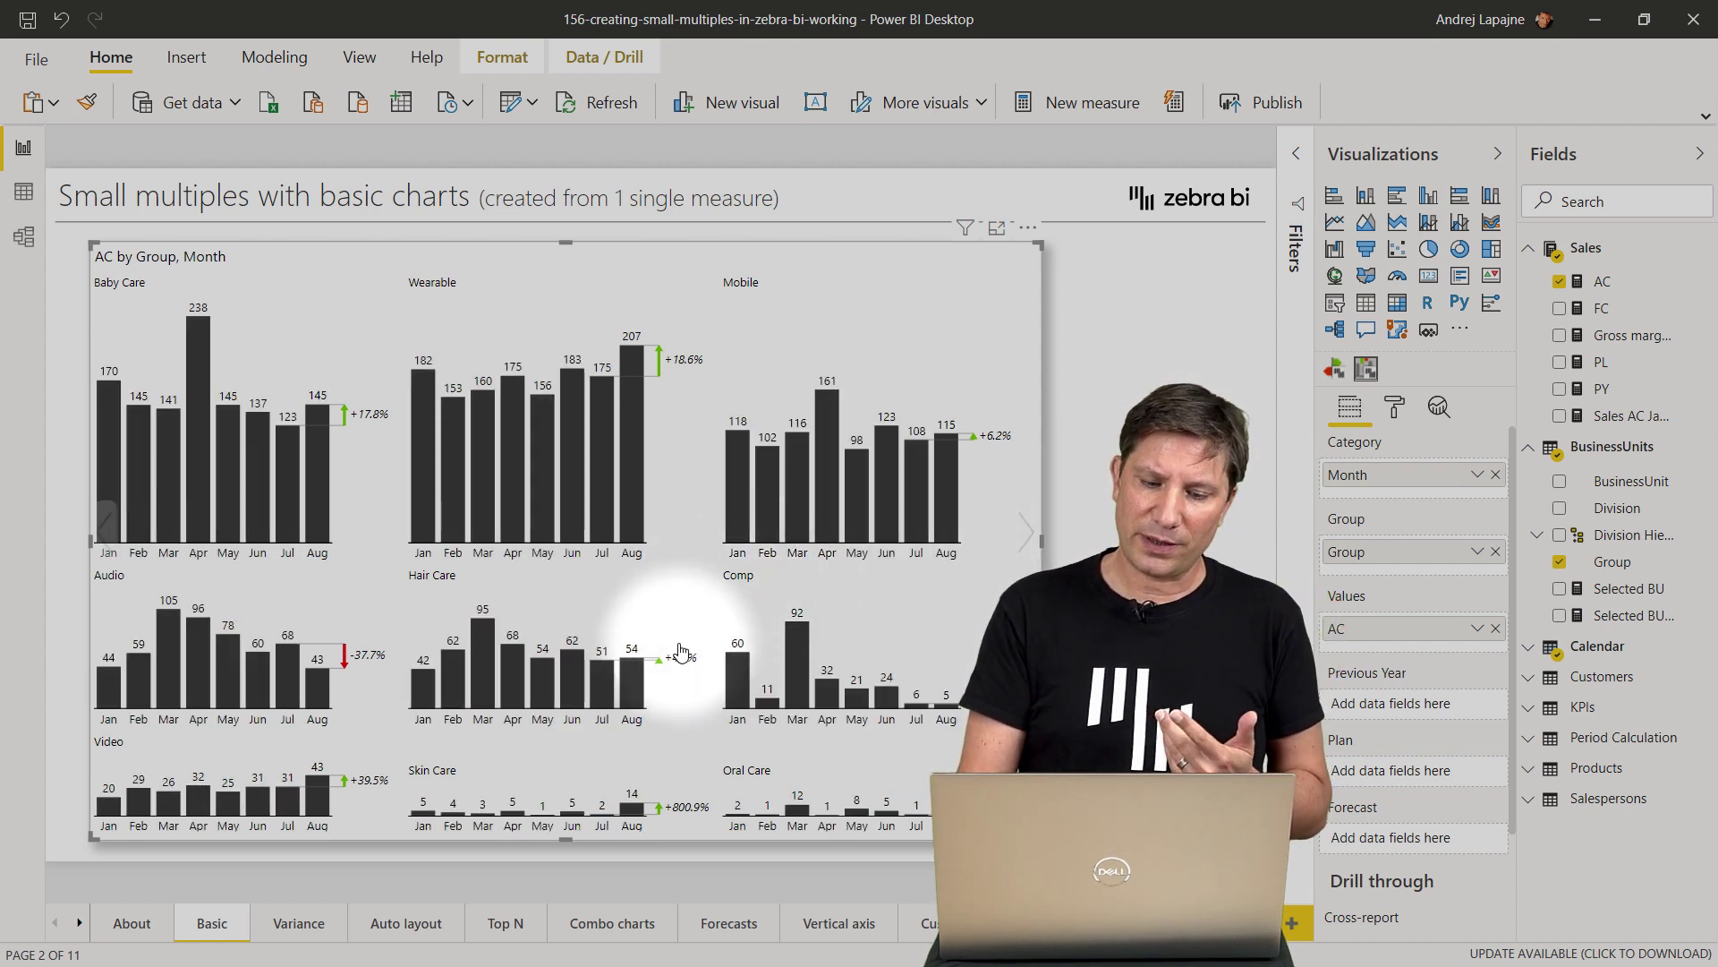
Enlarge and close the Oral Care chart, and highlight February across all the small multiples
left_click(748, 771)
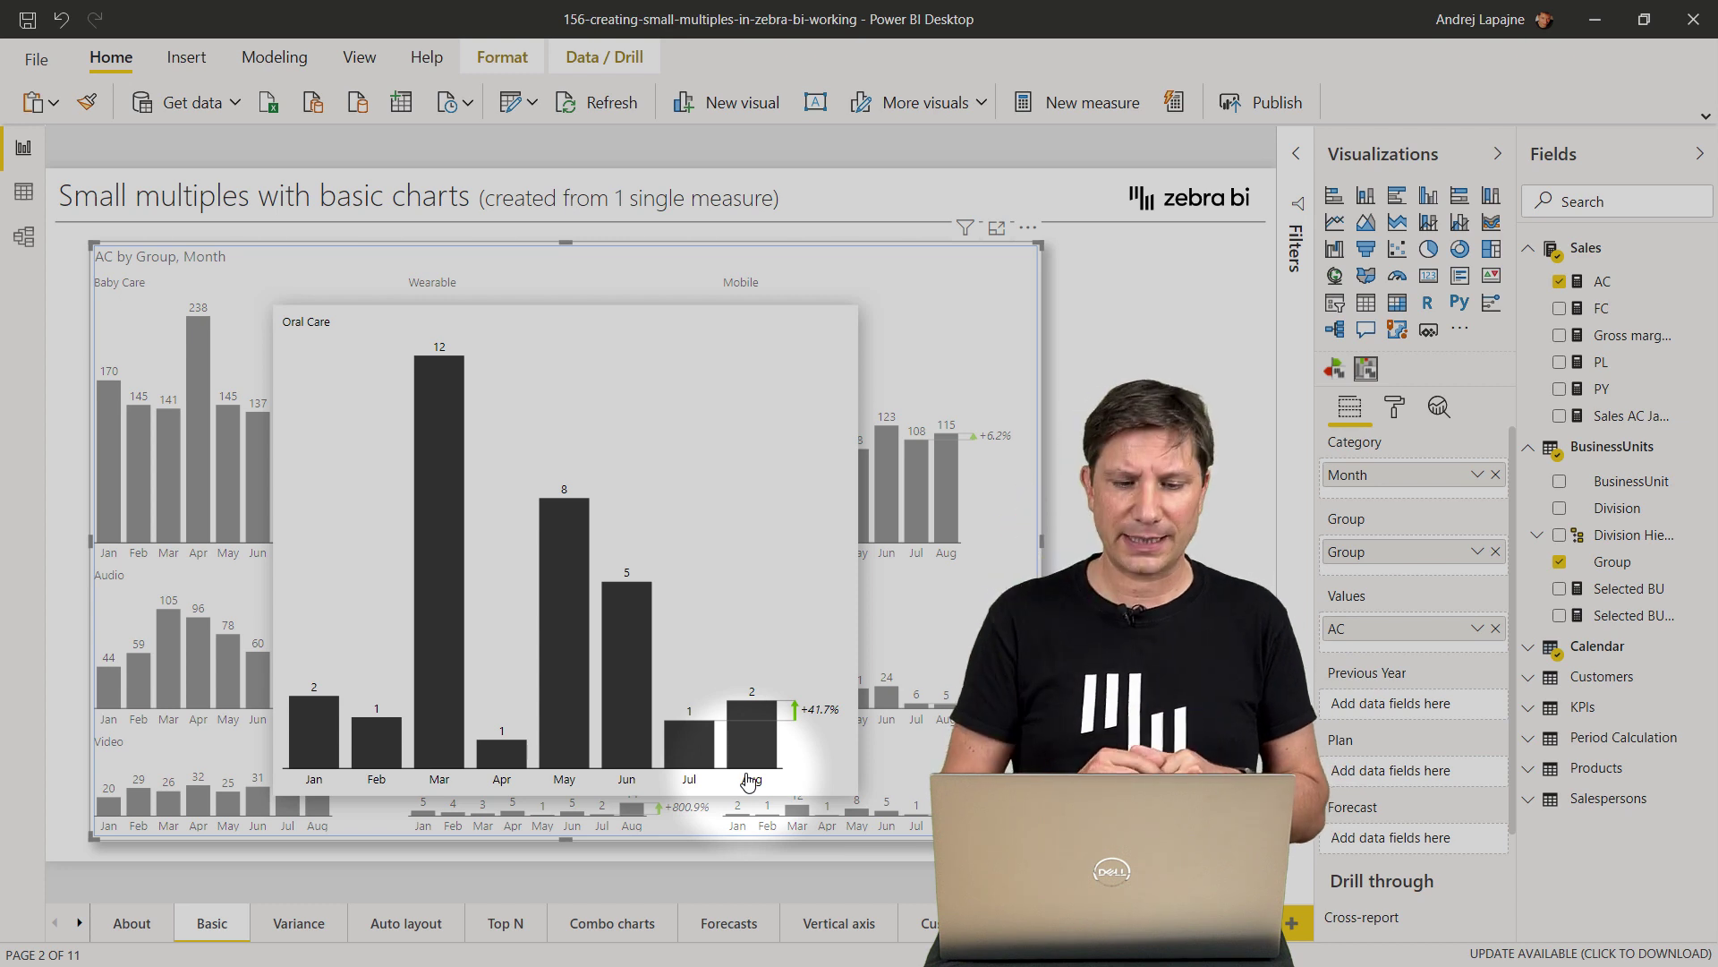
left_click(722, 587)
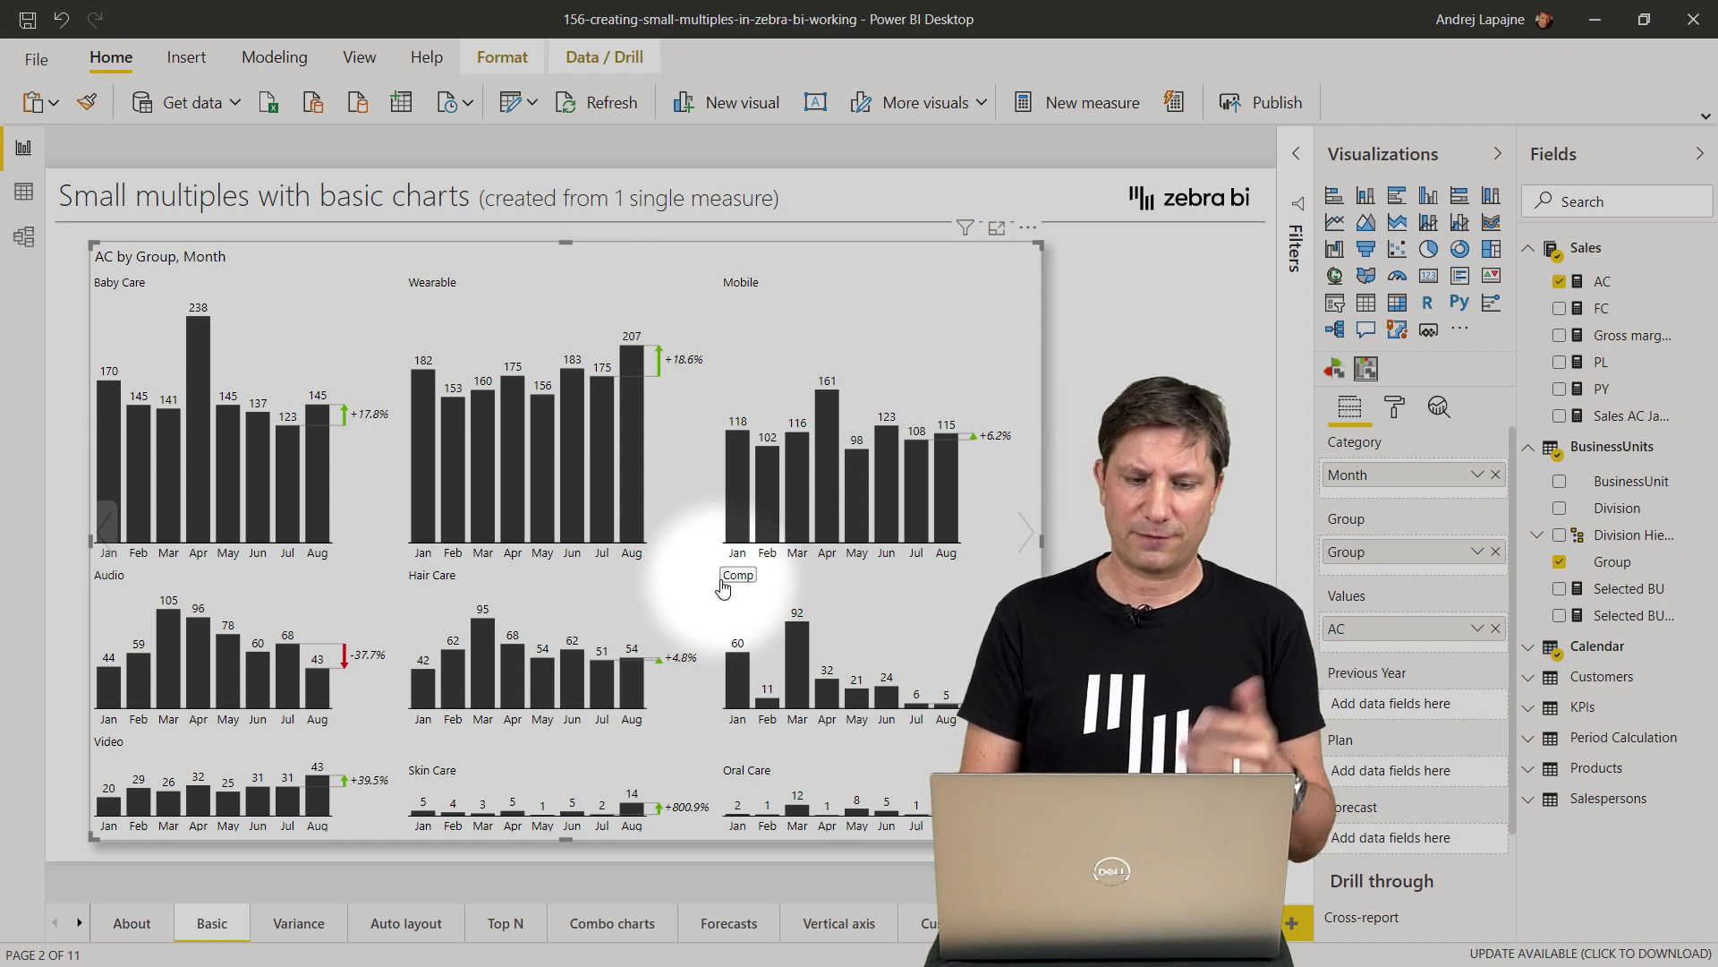
left_click(450, 691)
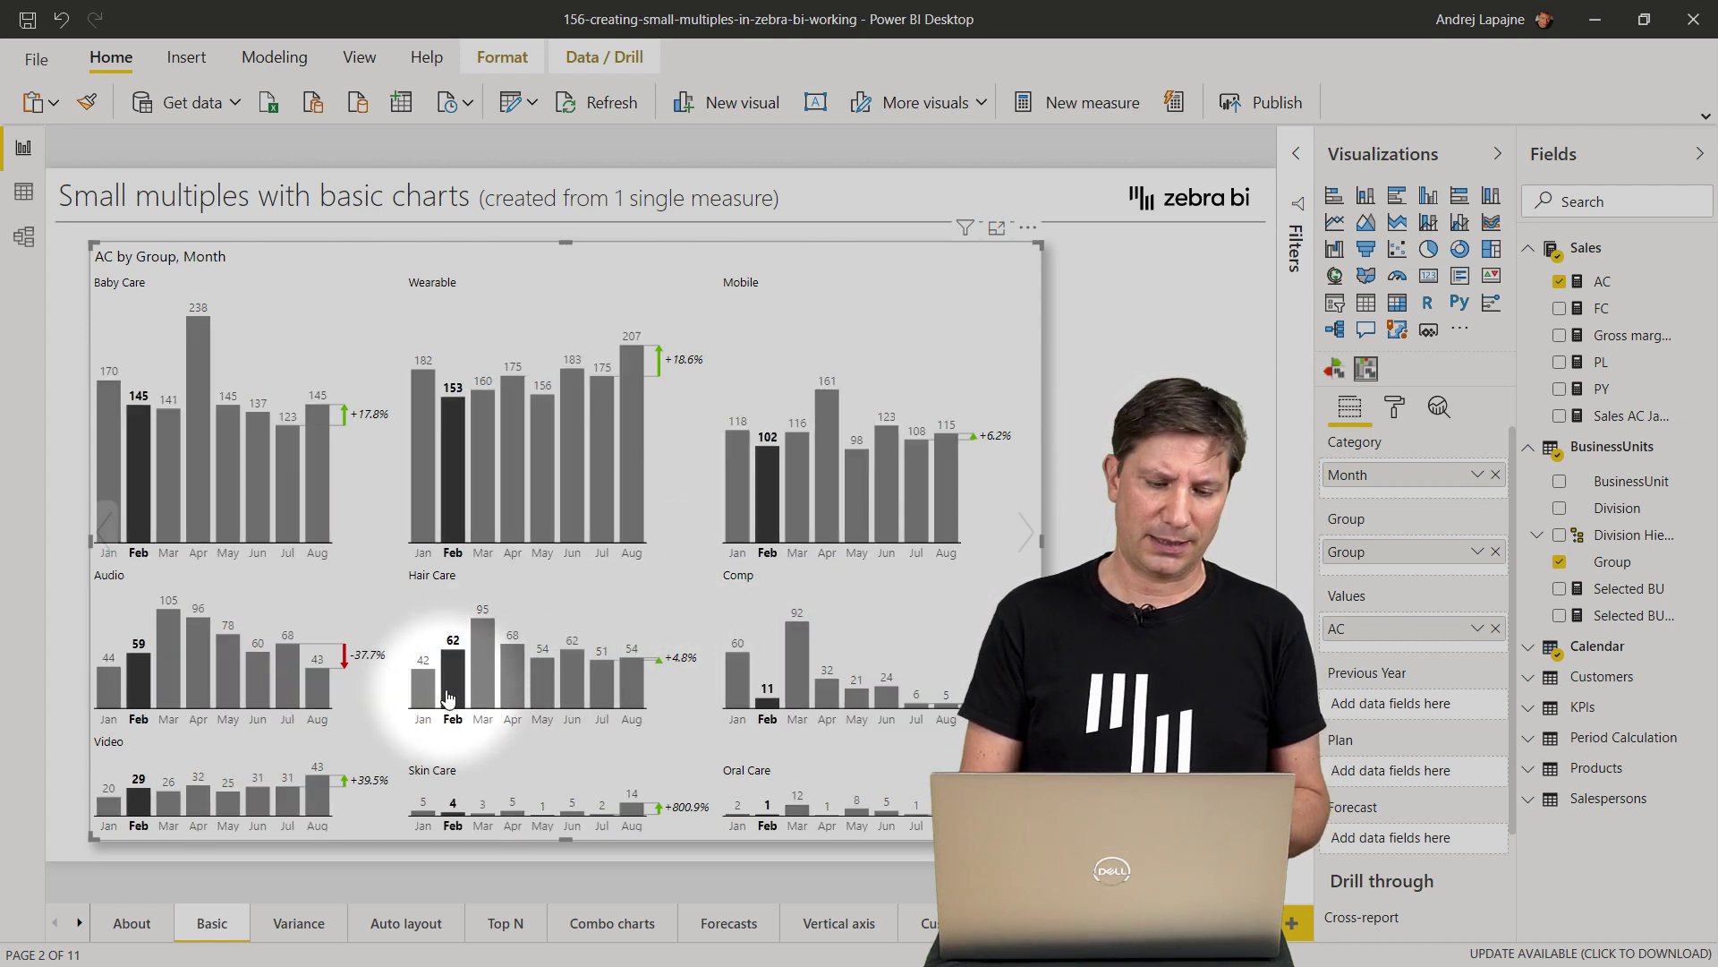
On the Variance page, add the PY measure to the small multiples chart as Previous Year
left_click(298, 923)
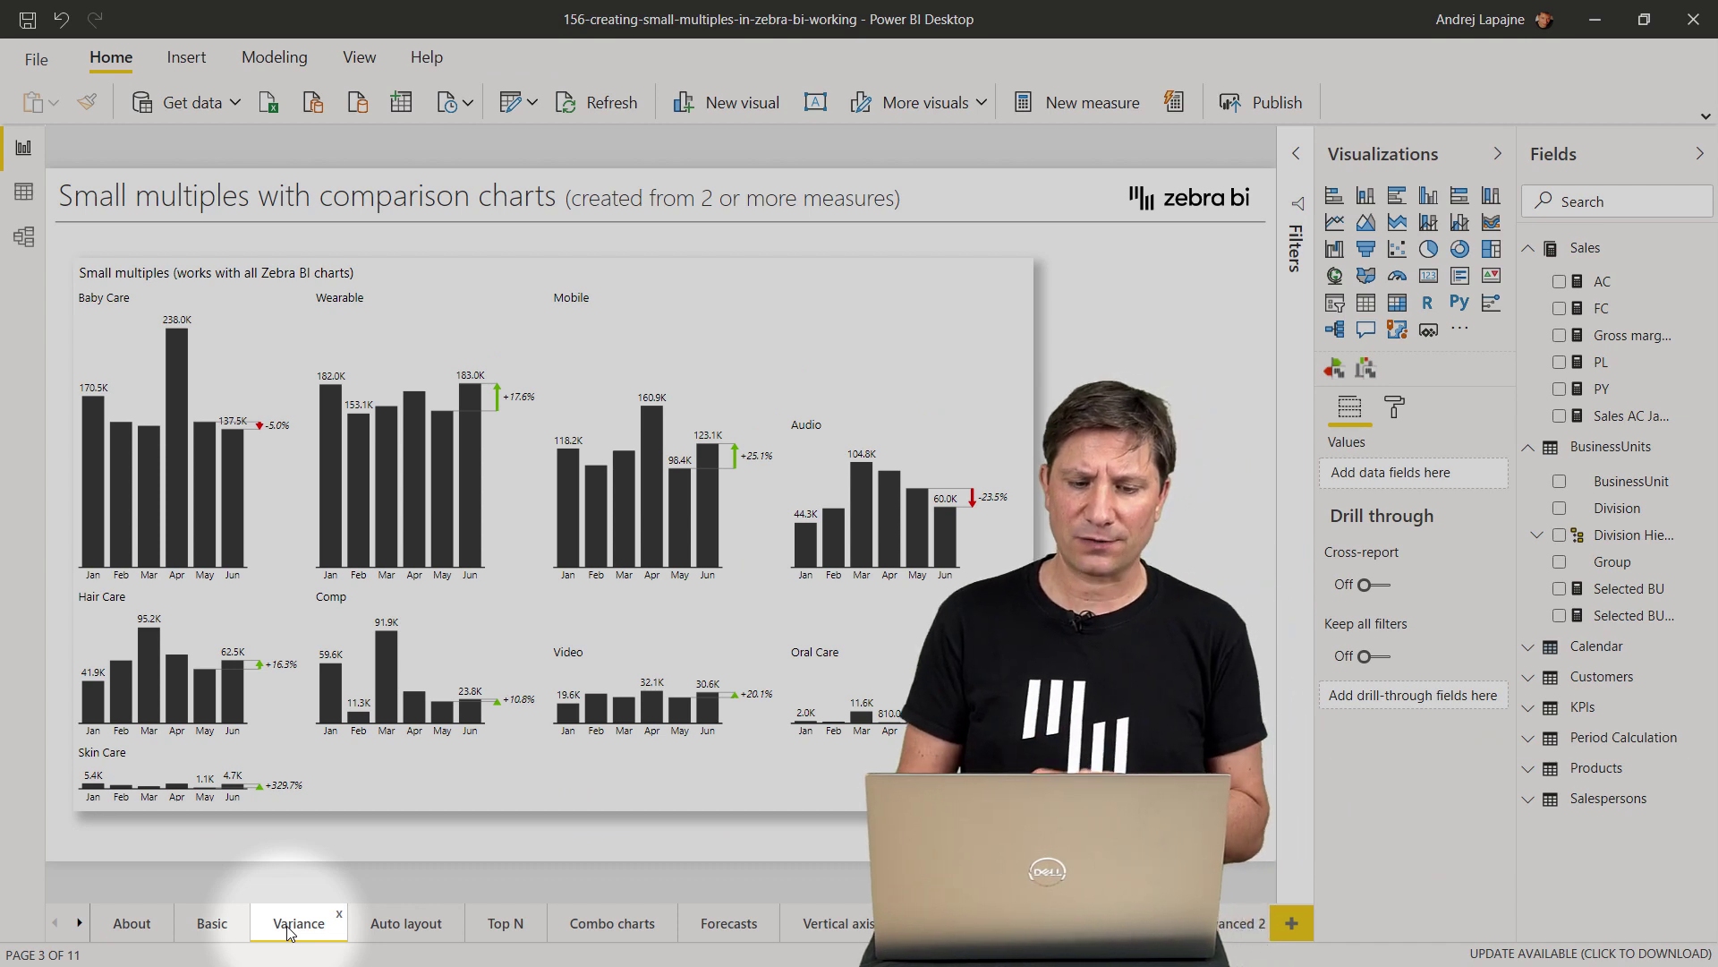
left_click(815, 284)
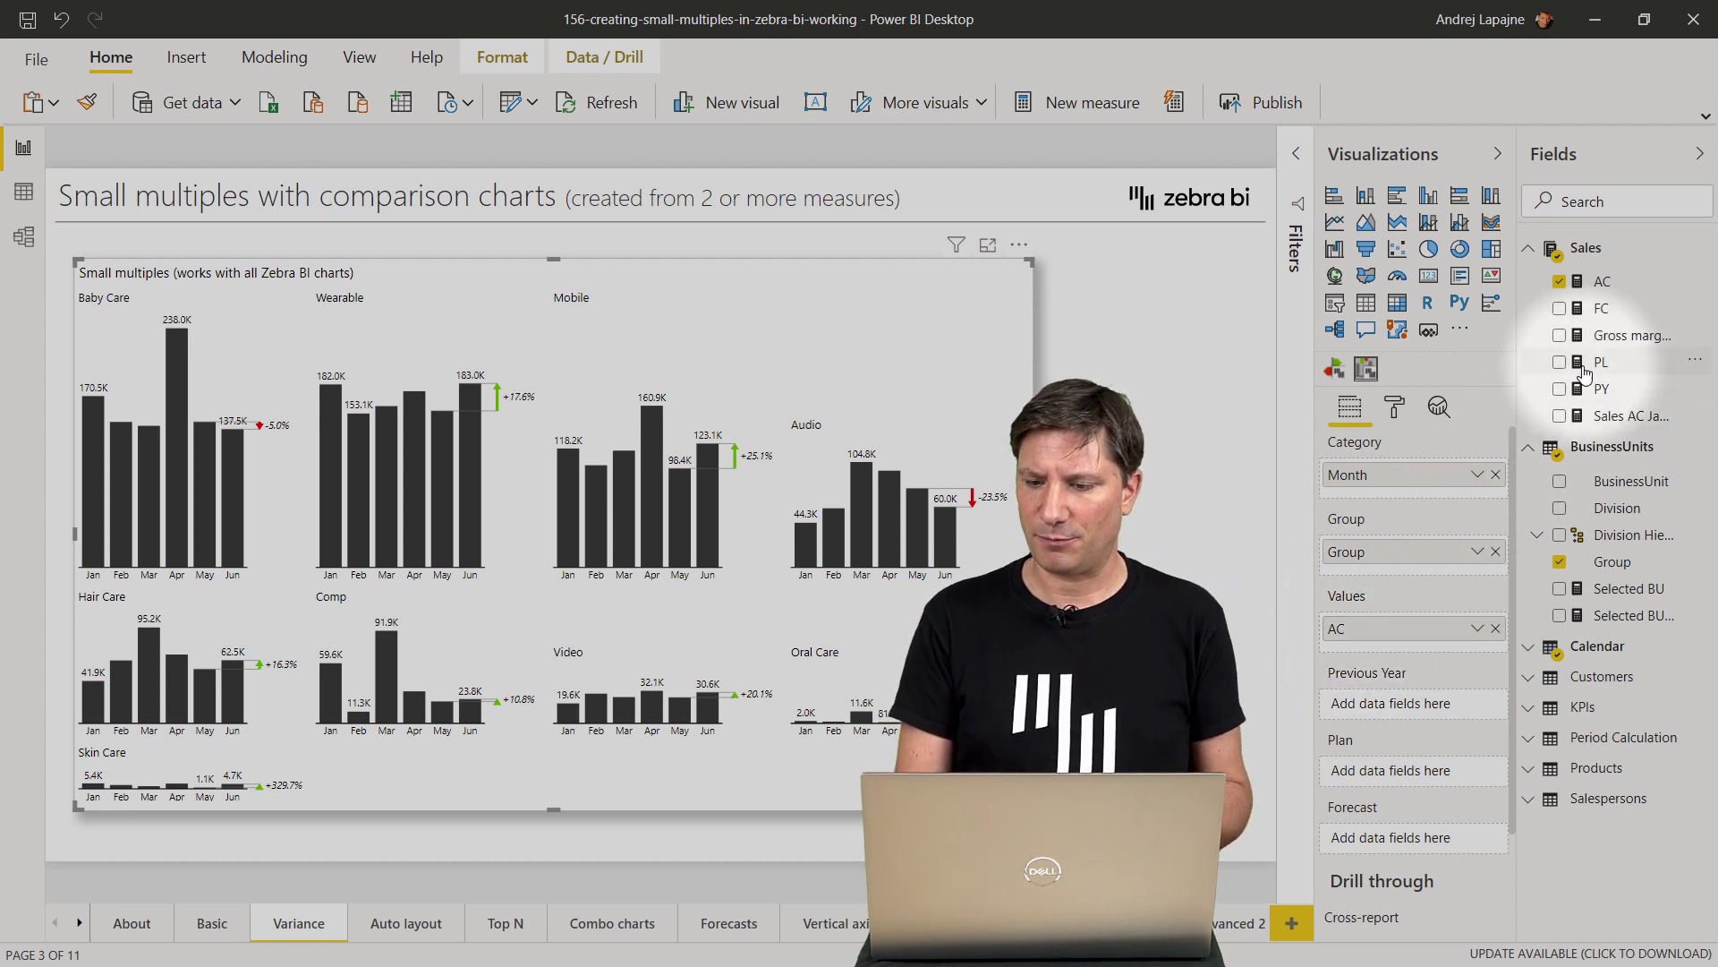
left_click(1559, 390)
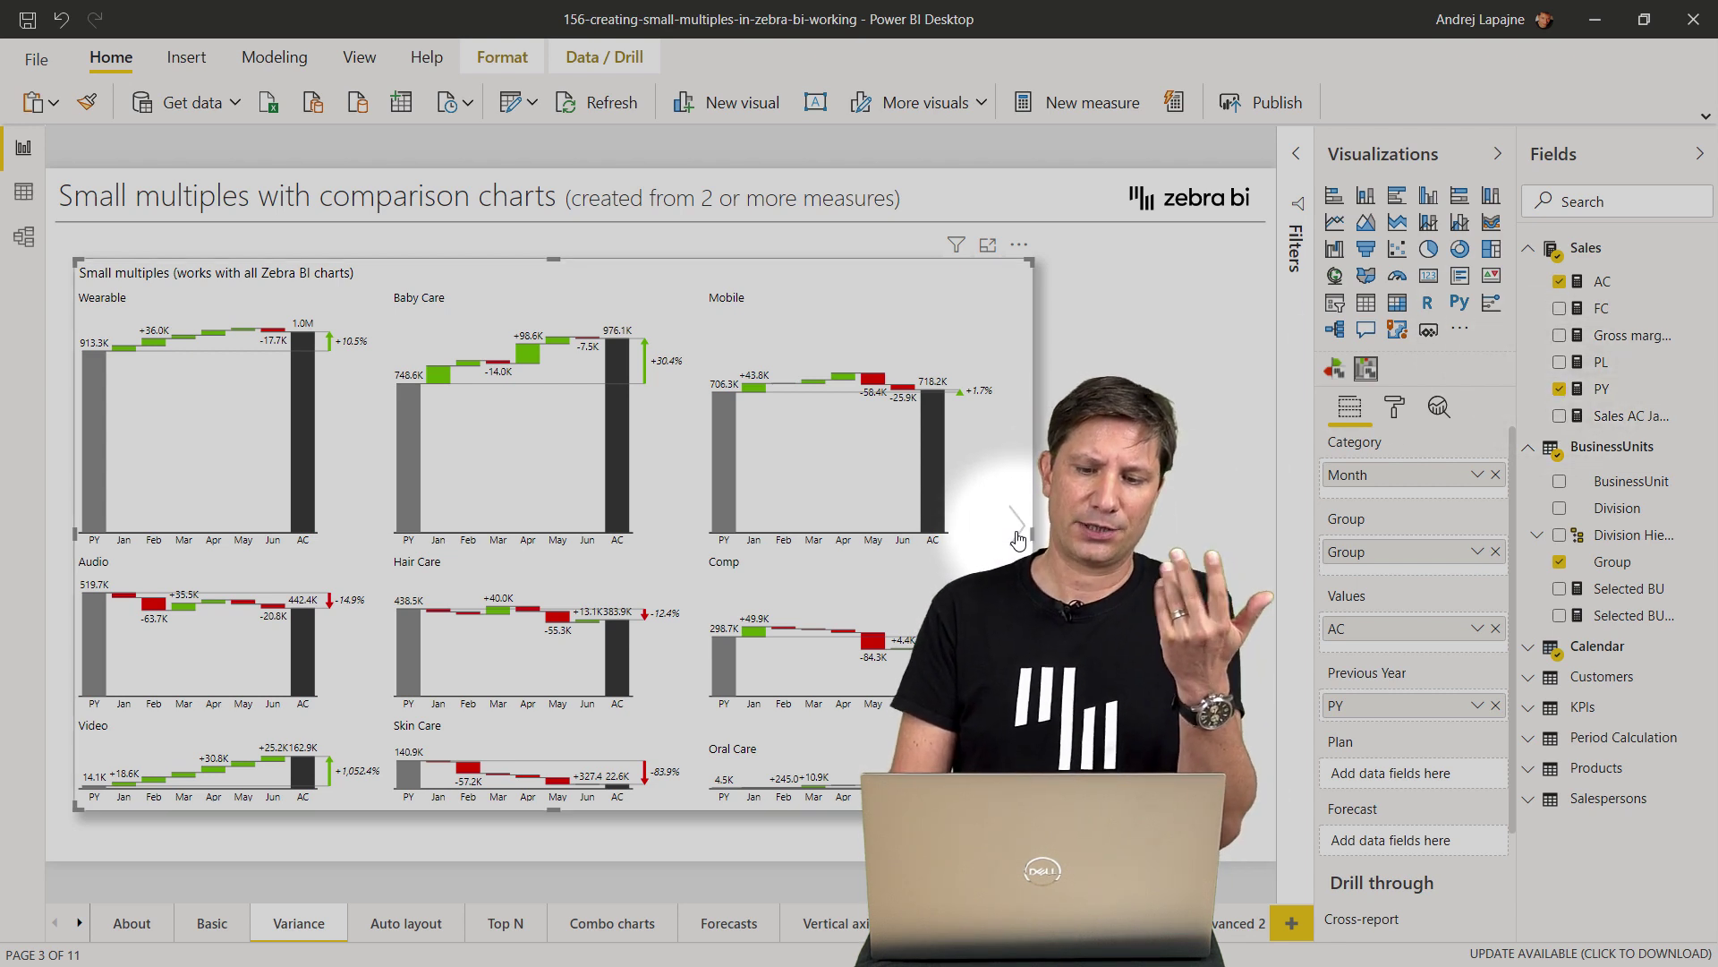
Cycle the comparison charts through the variance column and variance area types and back to the waterfall
left_click(1017, 530)
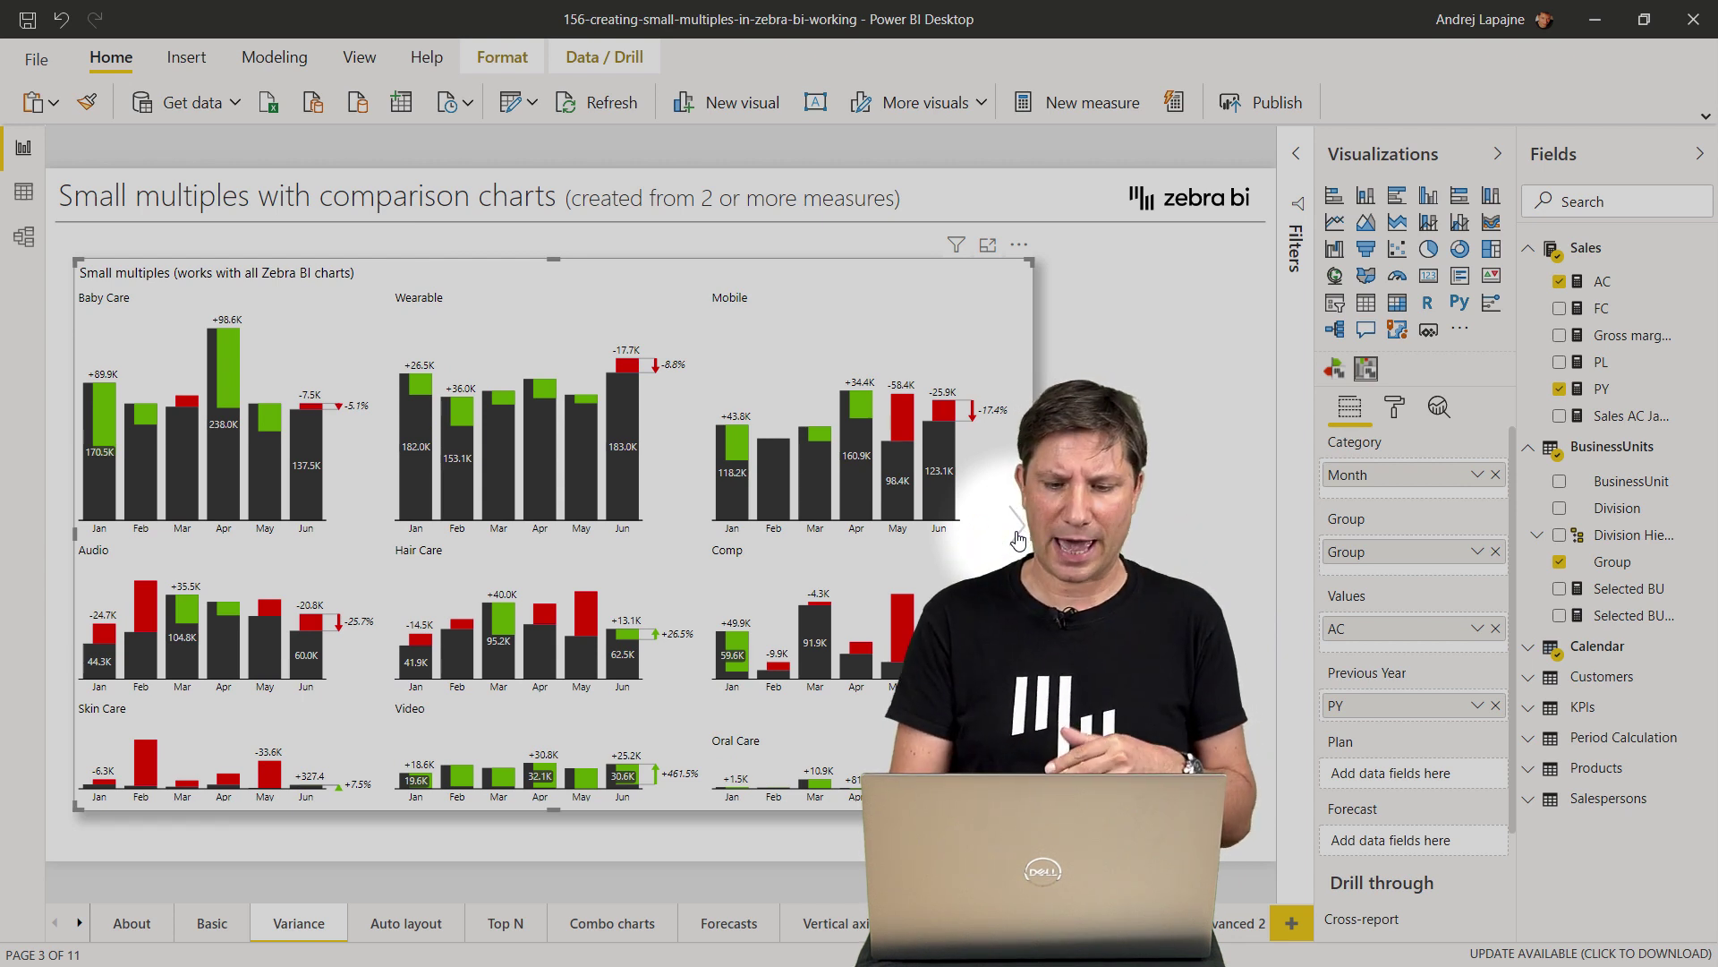
left_click(1017, 534)
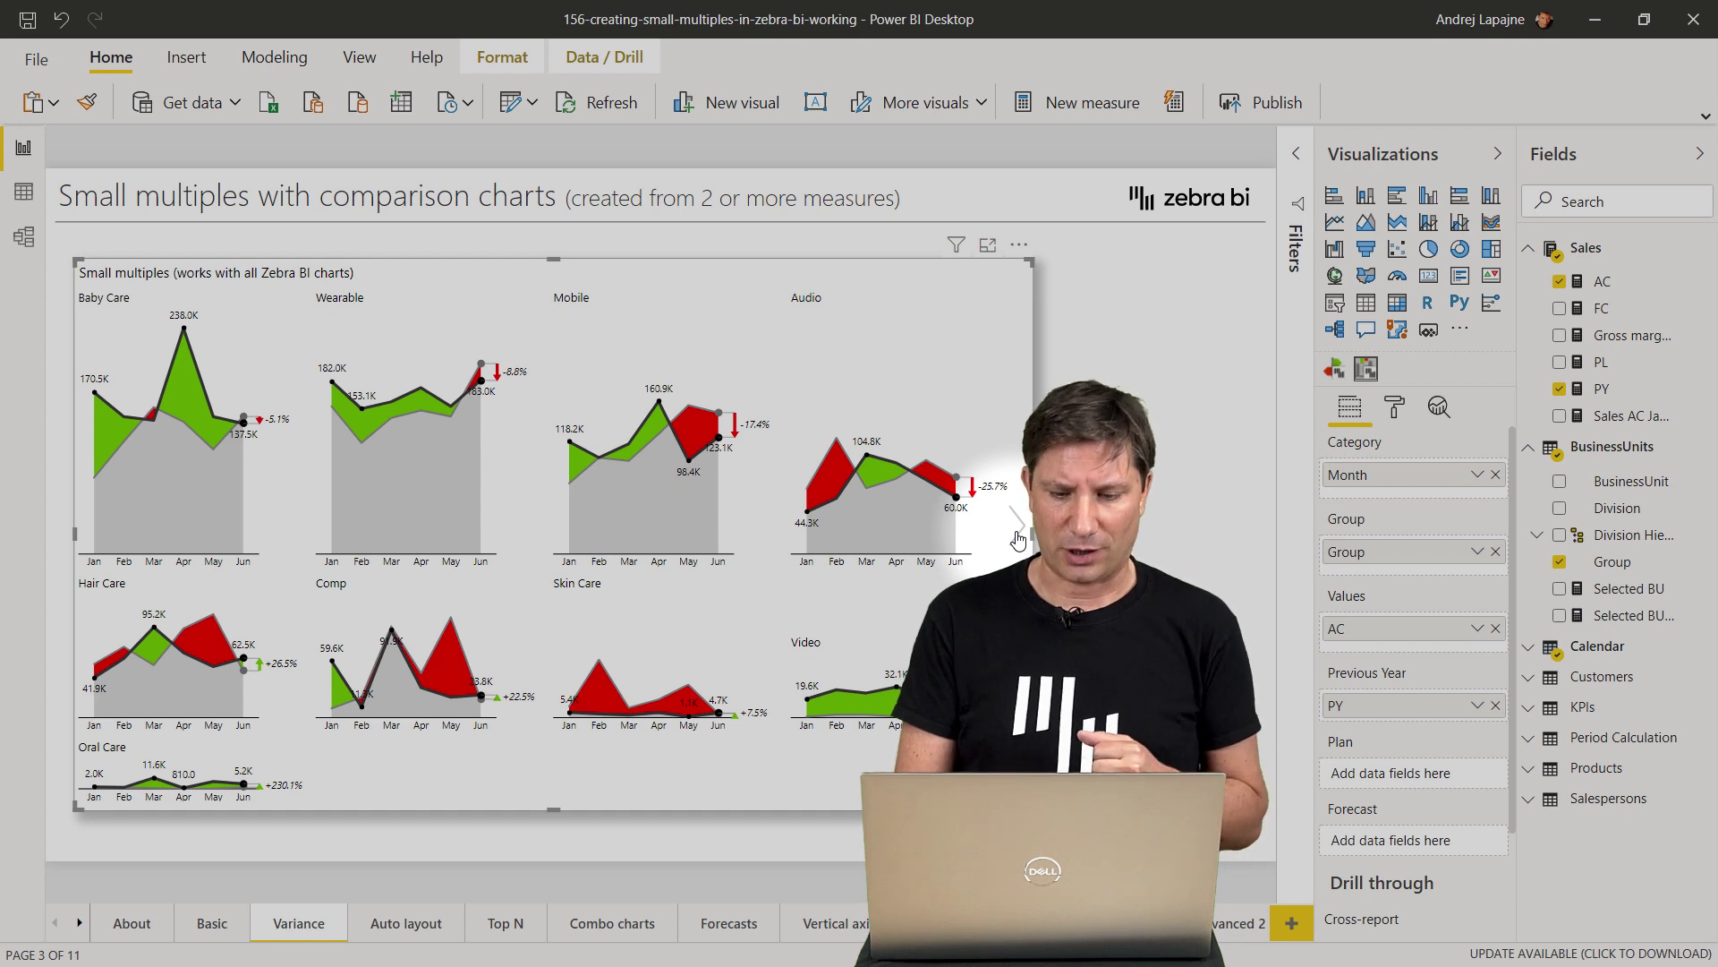
left_click(1018, 535)
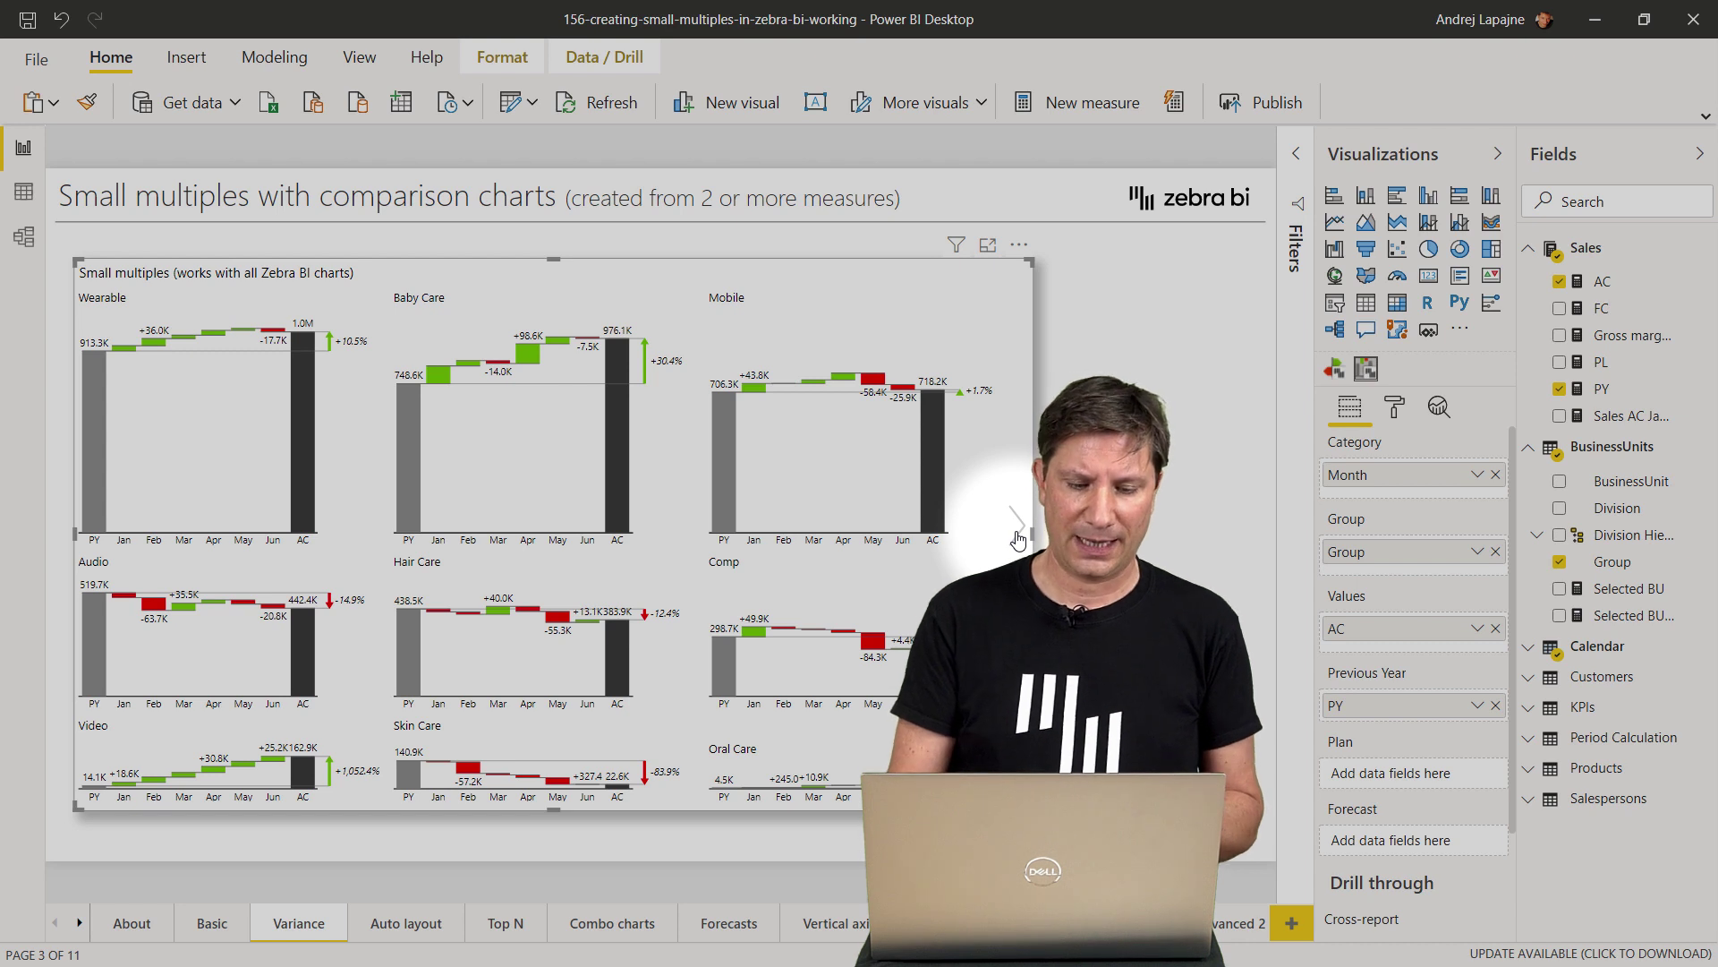
On the Auto layout page, change the business-unit chart's small multiples layout to Auto
left_click(403, 923)
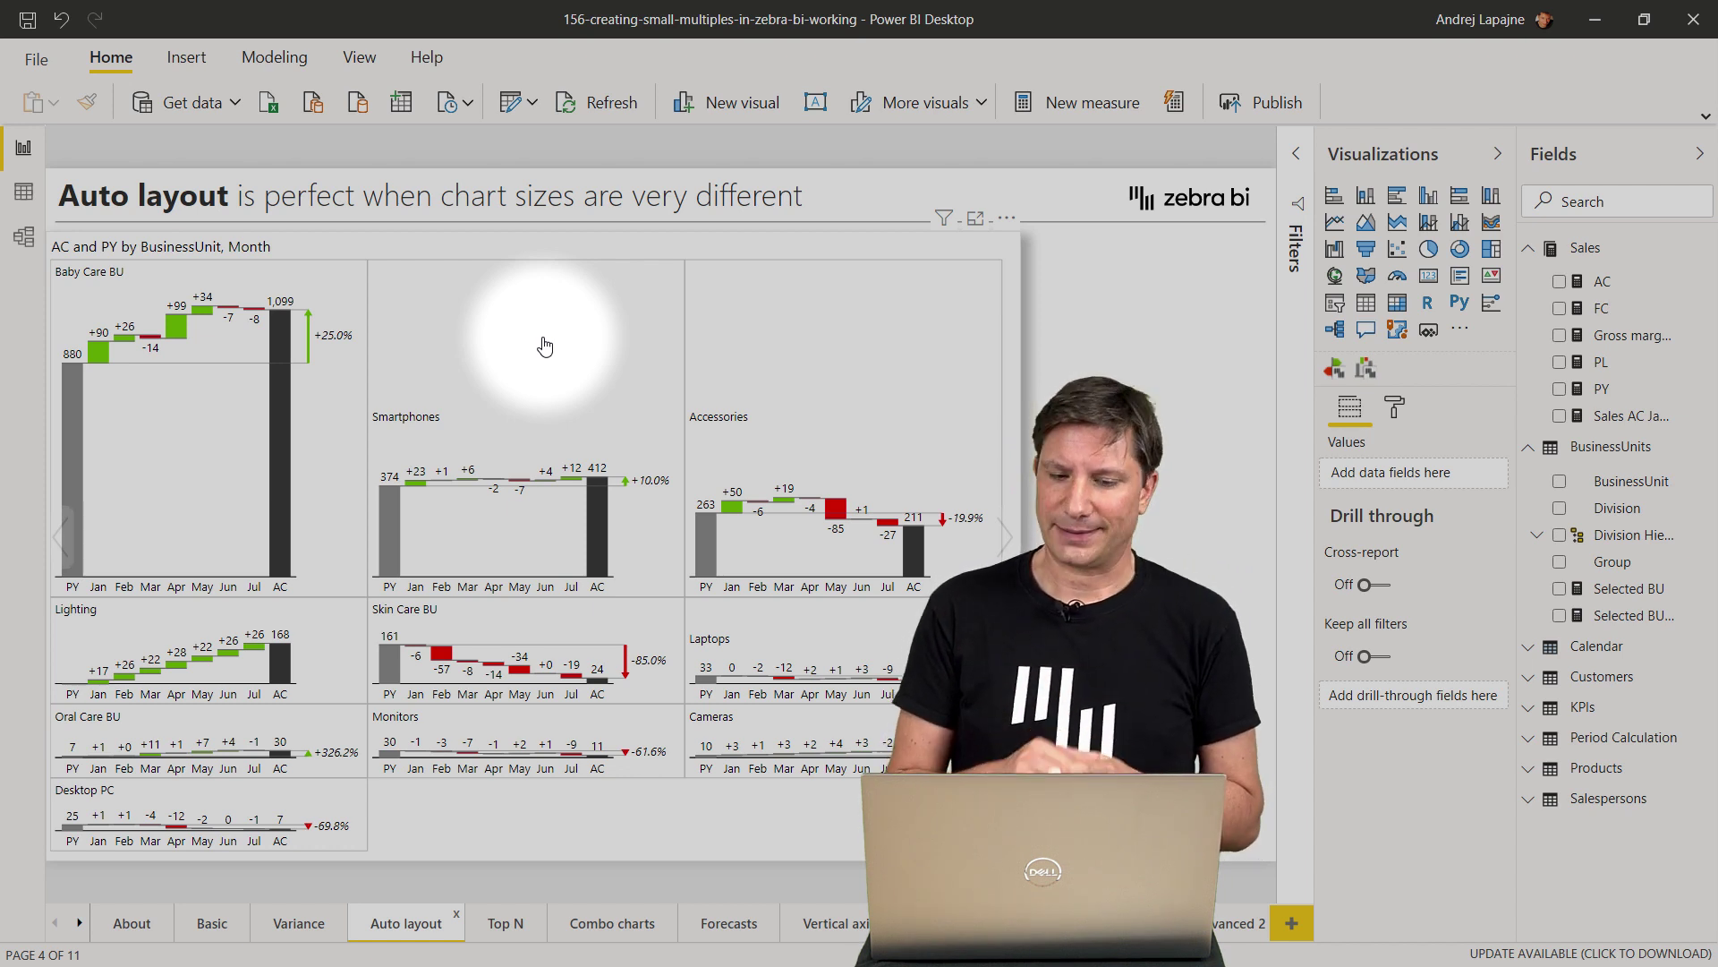
left_click(937, 255)
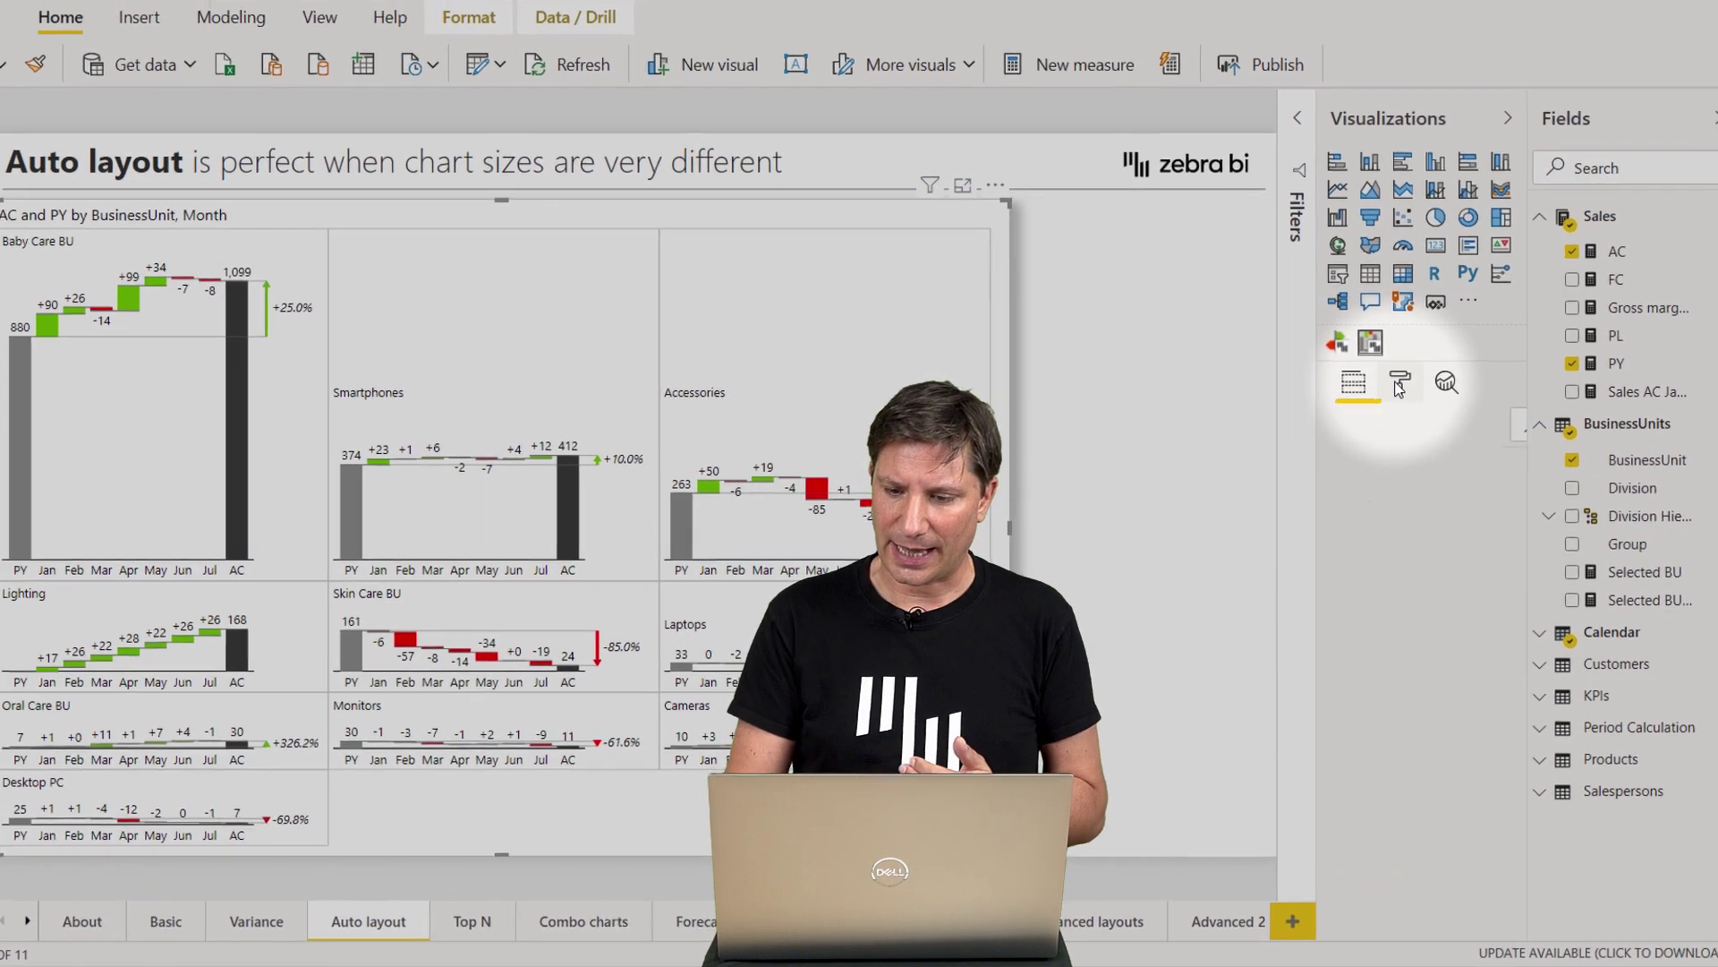
left_click(1401, 384)
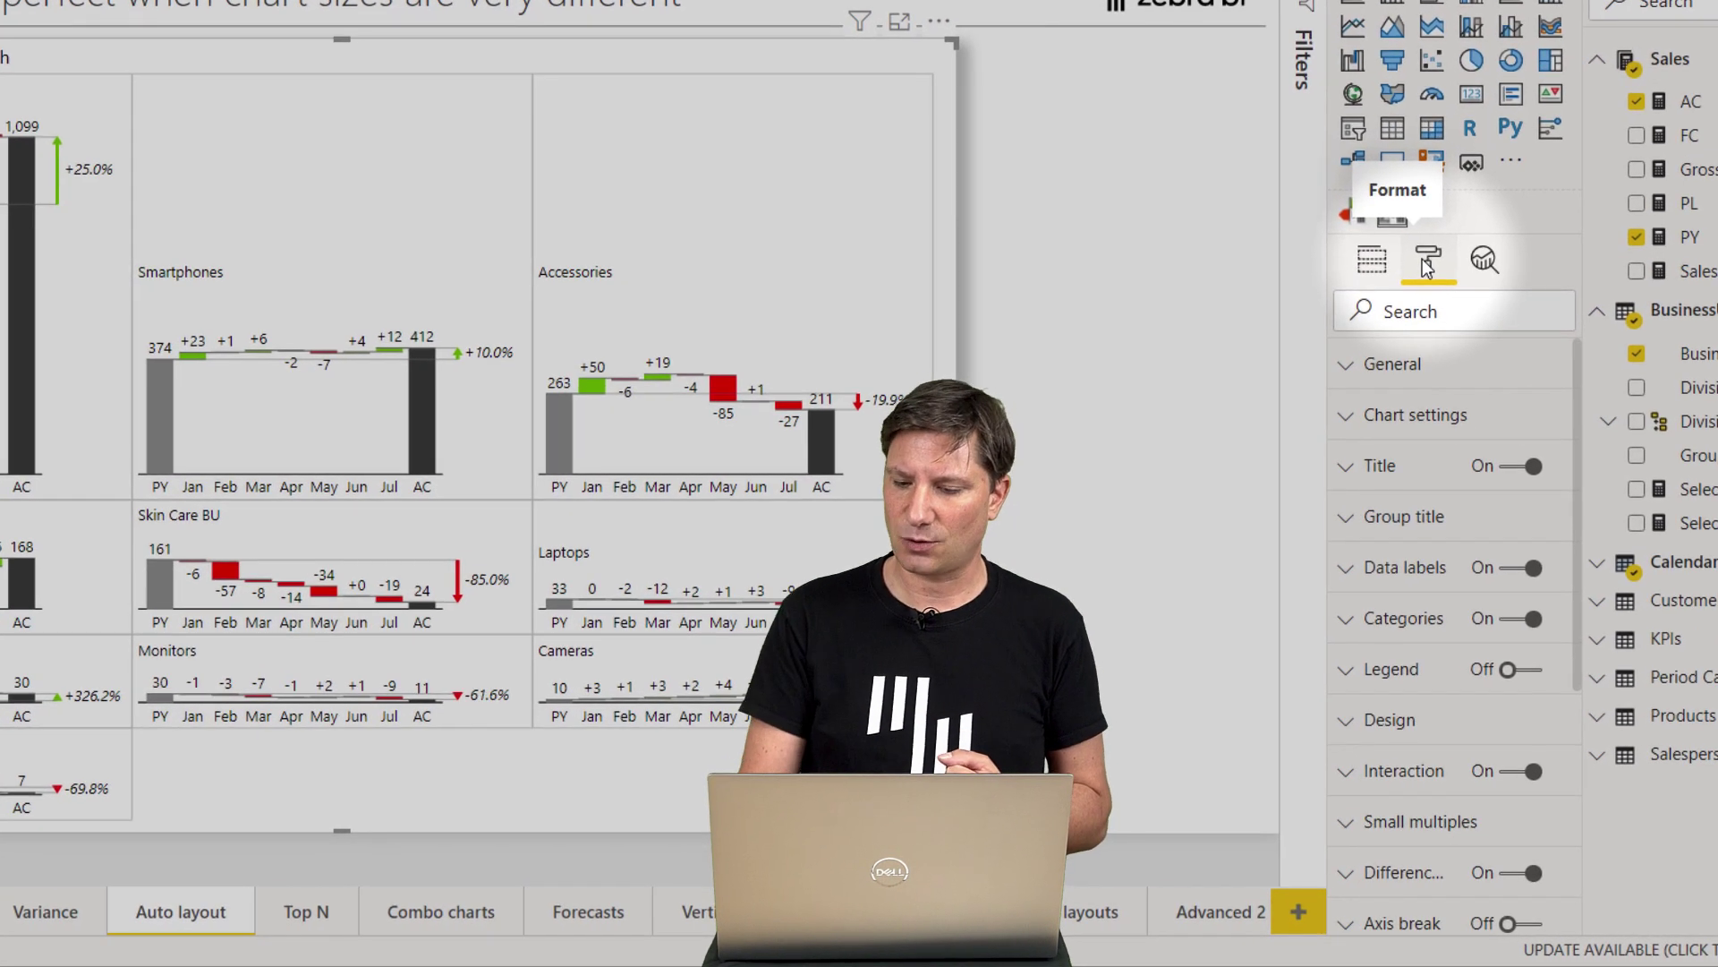
scroll(1398, 514, "down", 2)
scroll(1398, 514, "down", 6)
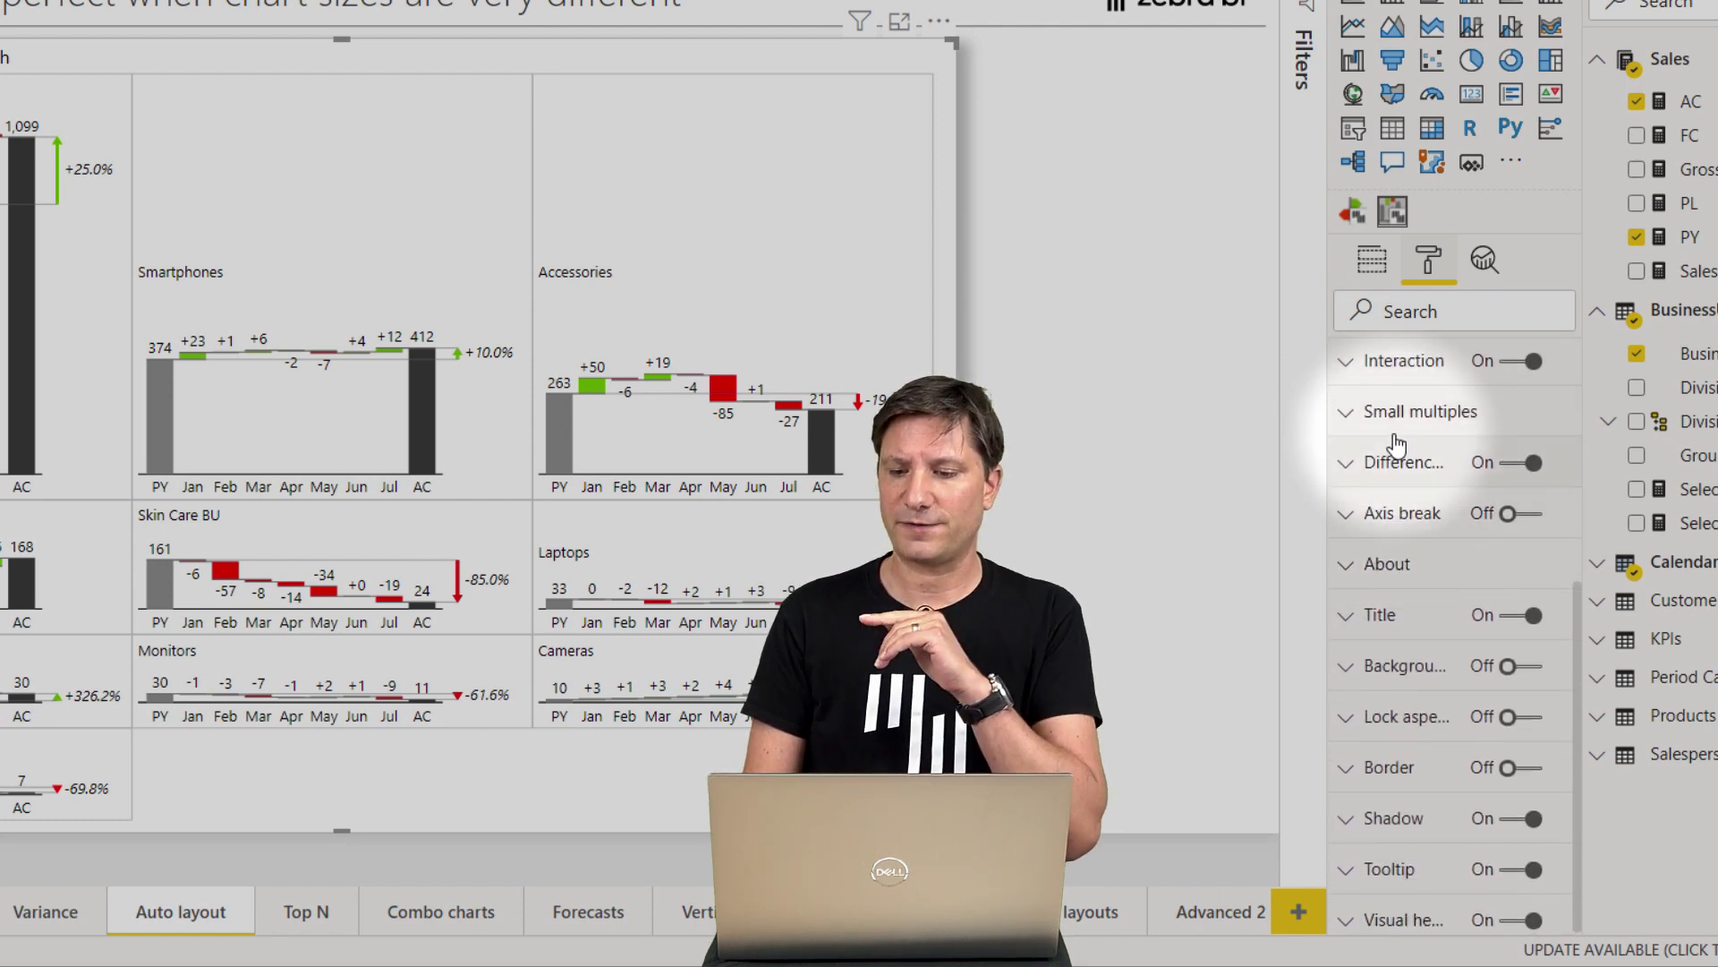
left_click(1350, 416)
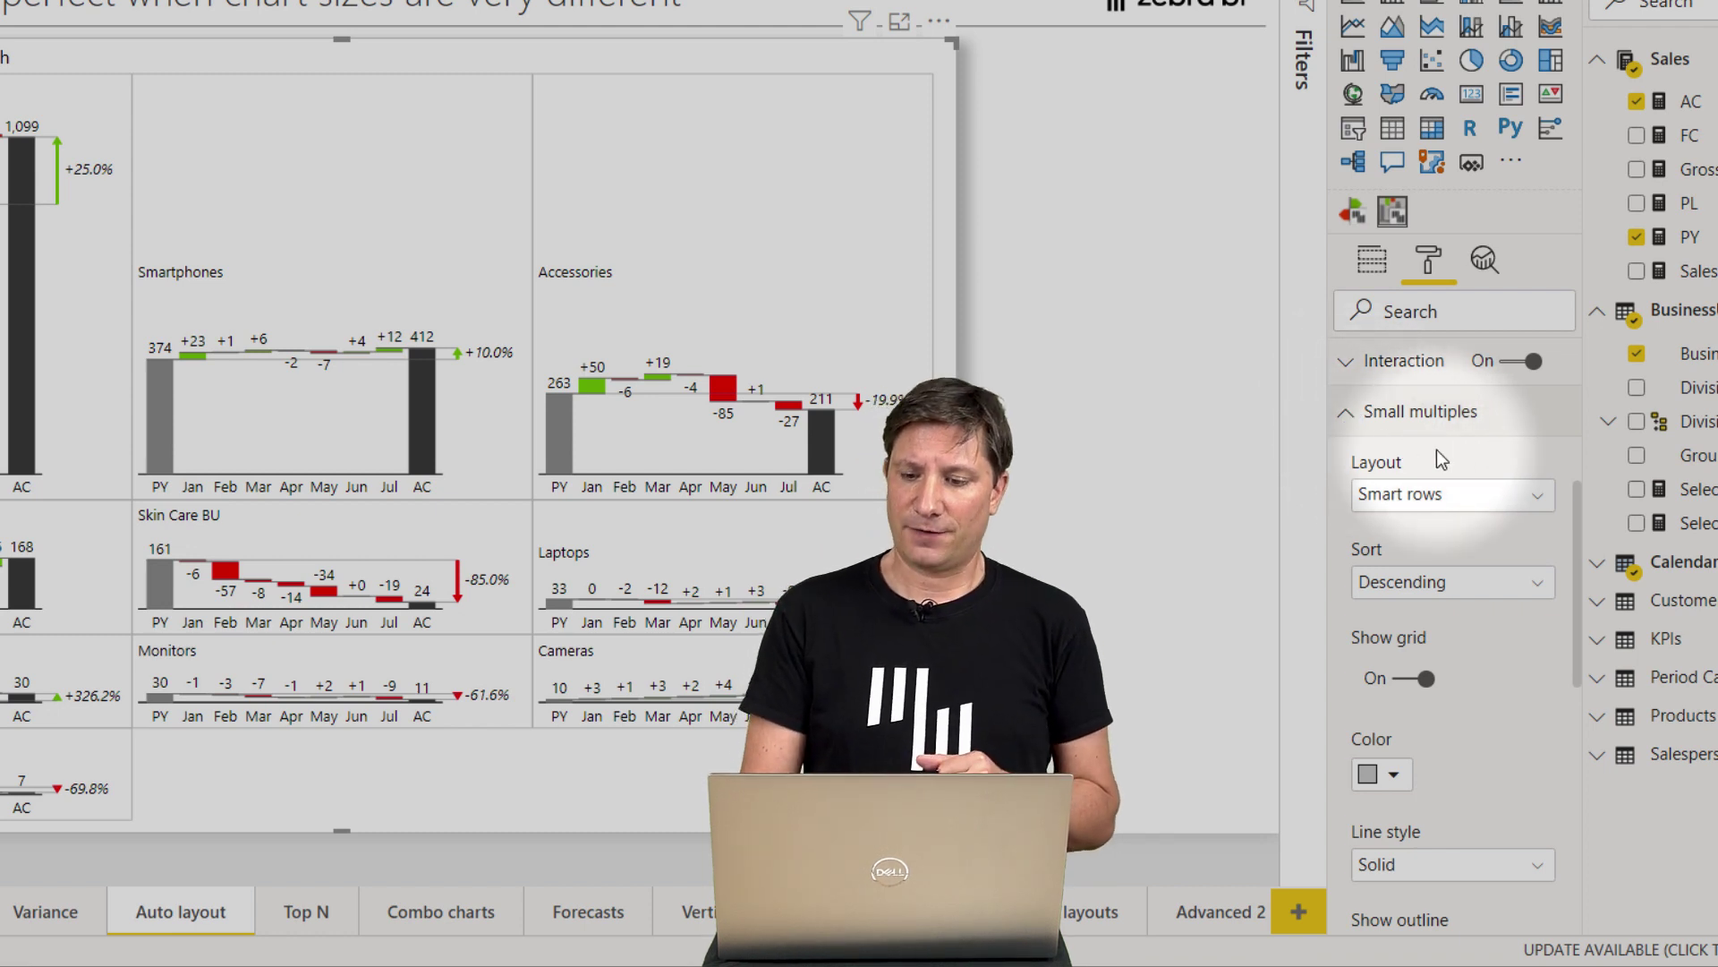
left_click(1417, 501)
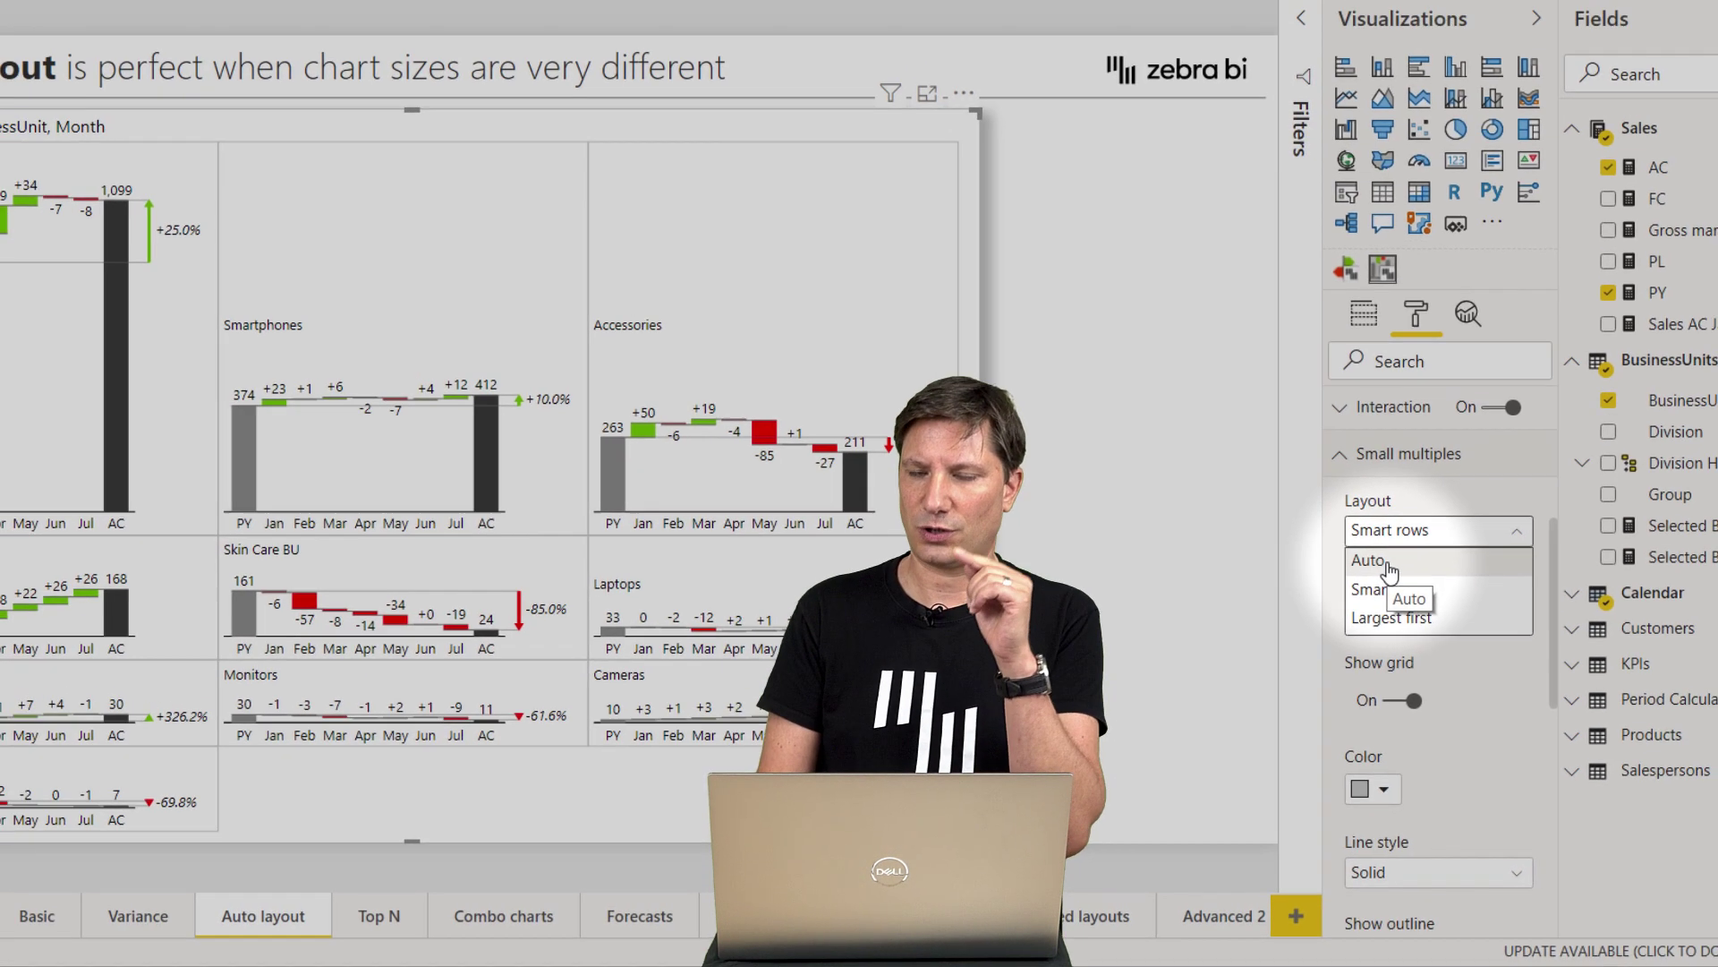
left_click(1388, 565)
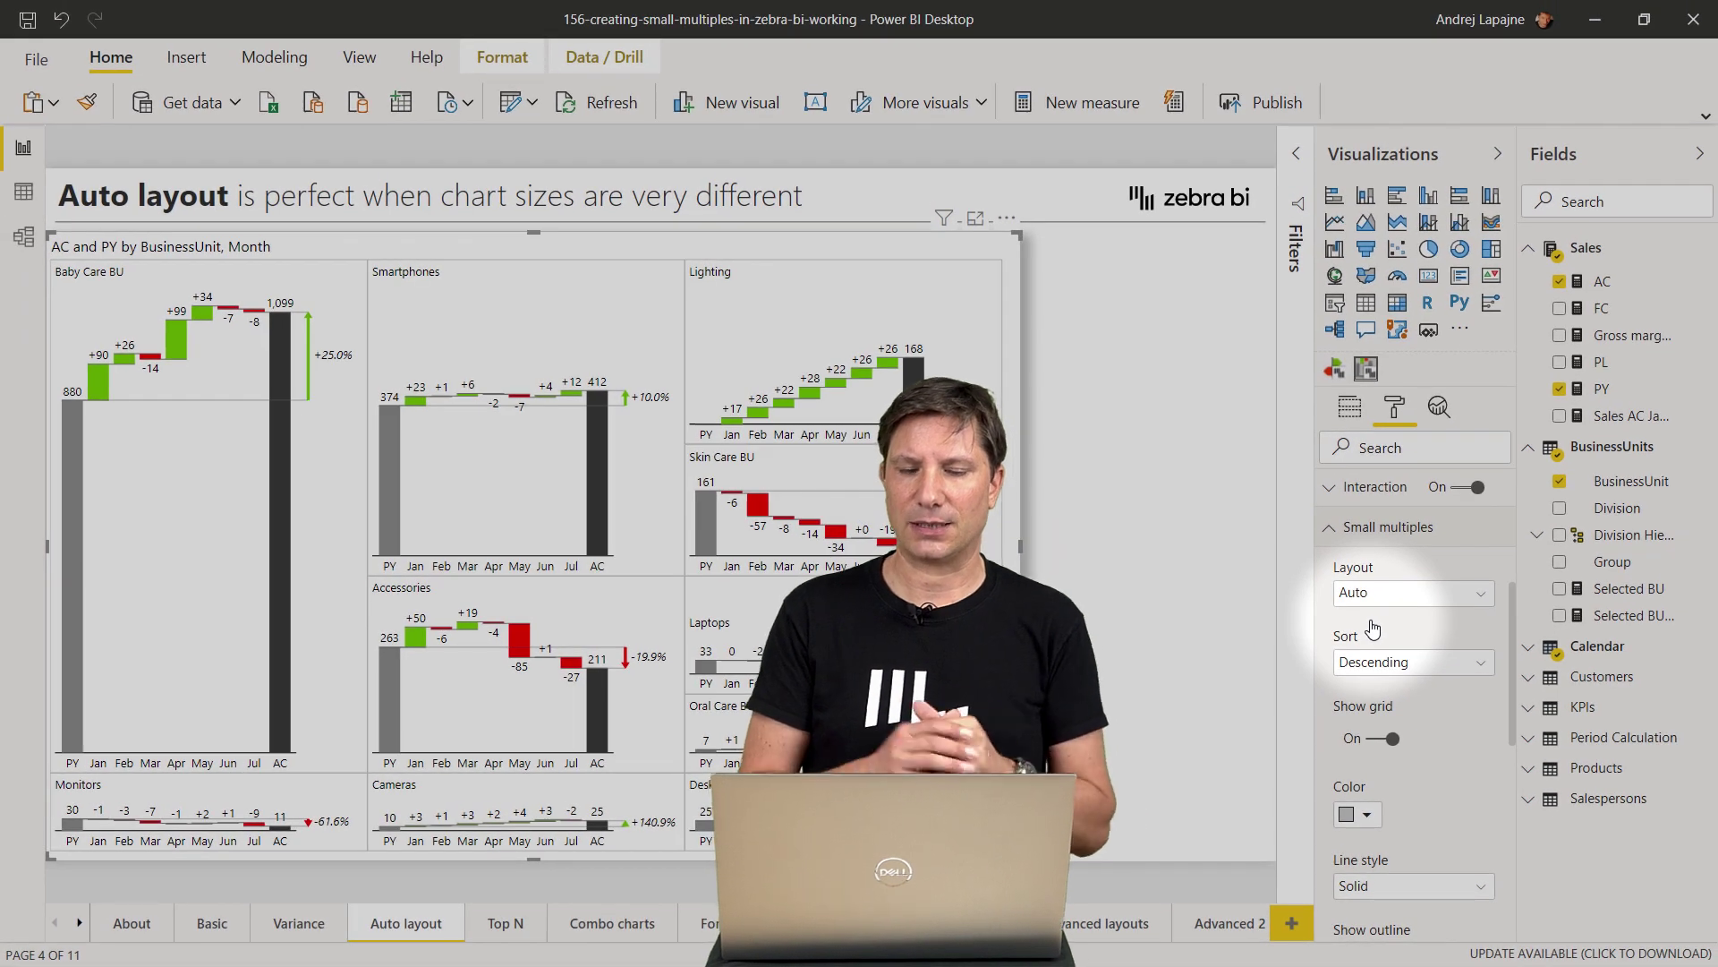
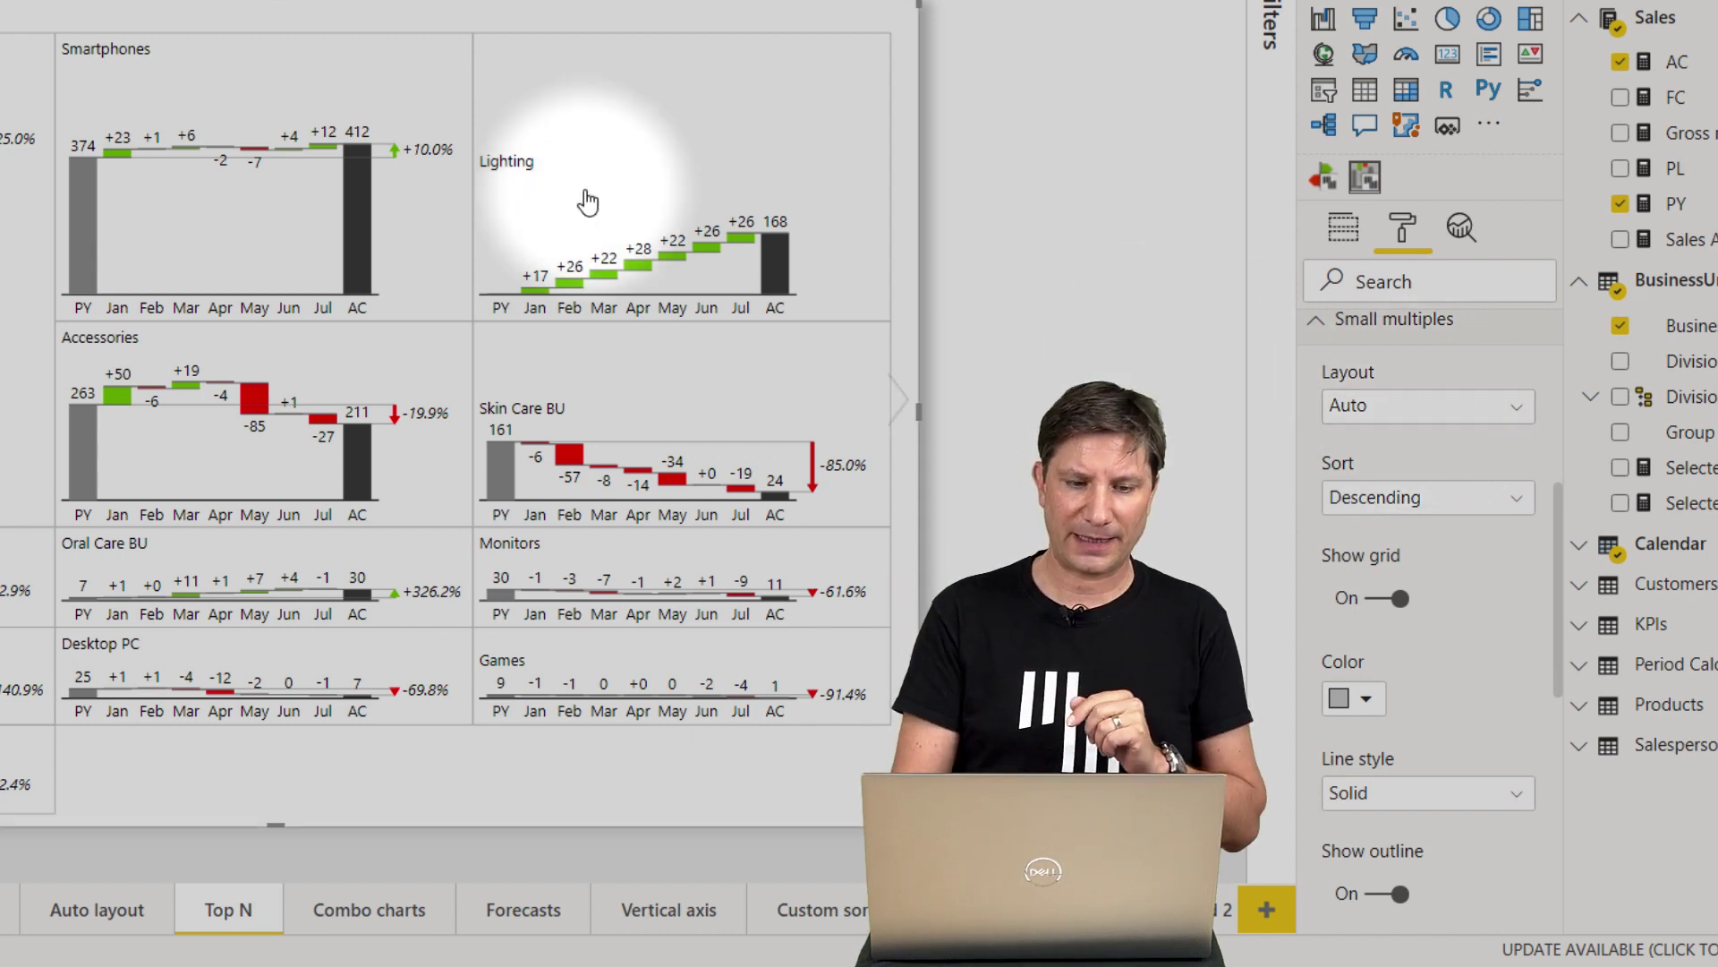
On the Top N page, highlight February across the business-unit charts and clear the highlight
left_click(83, 291)
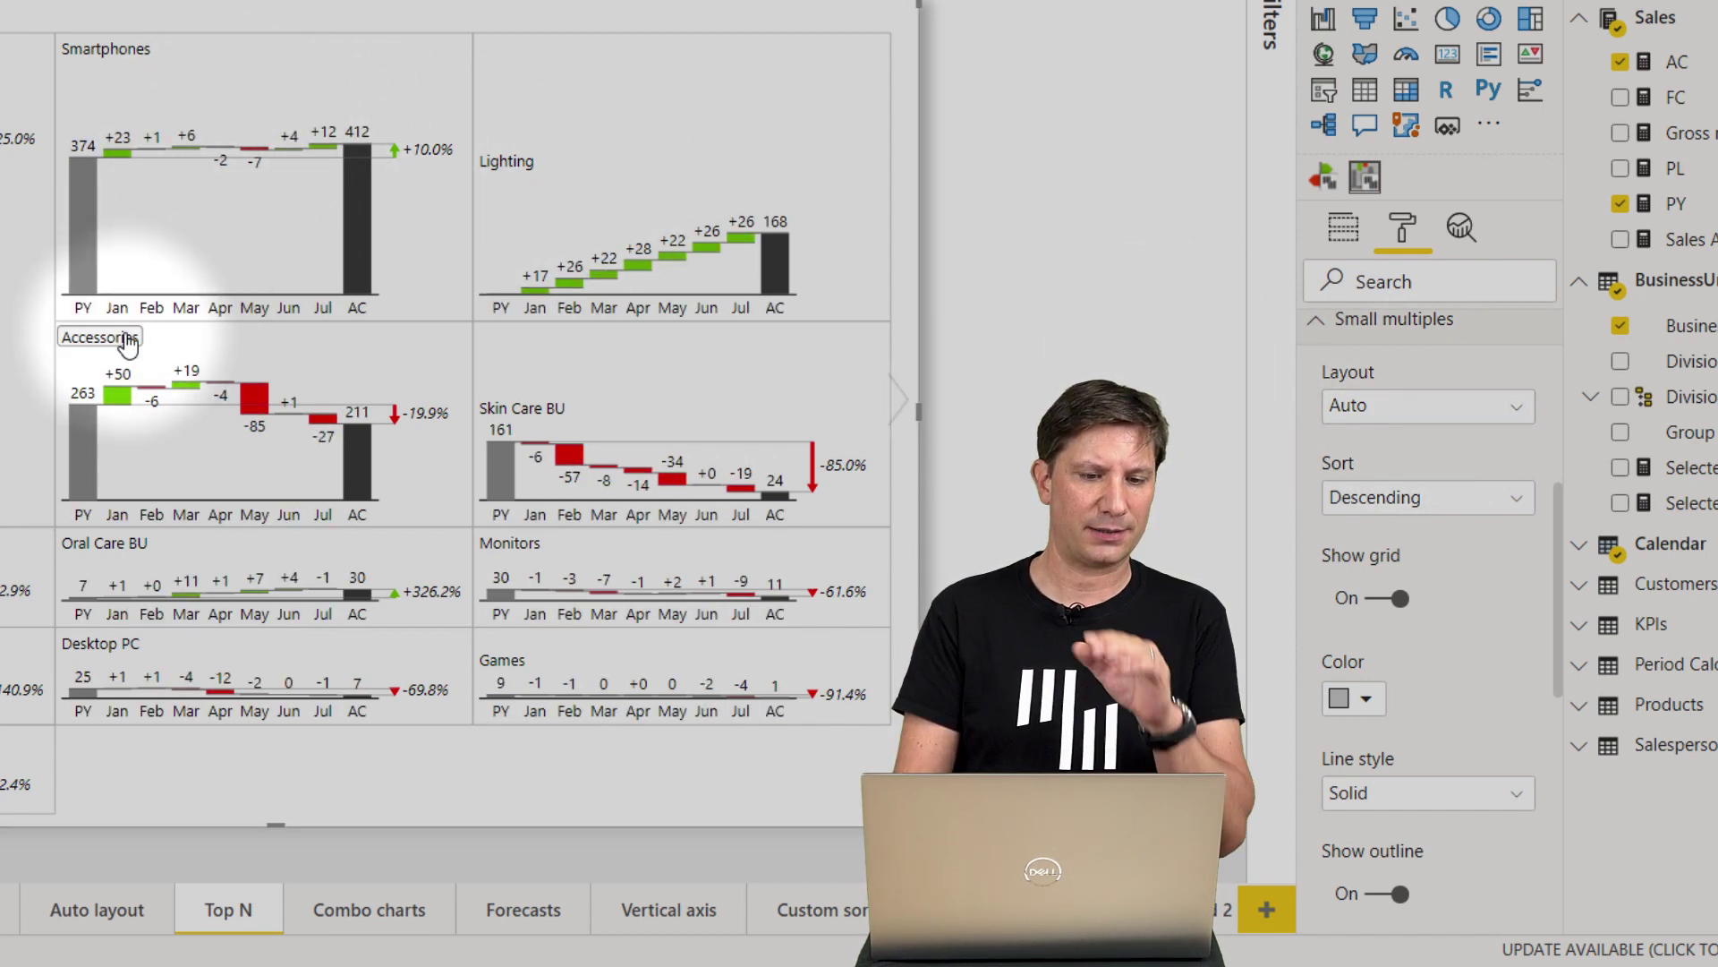
left_click(289, 139)
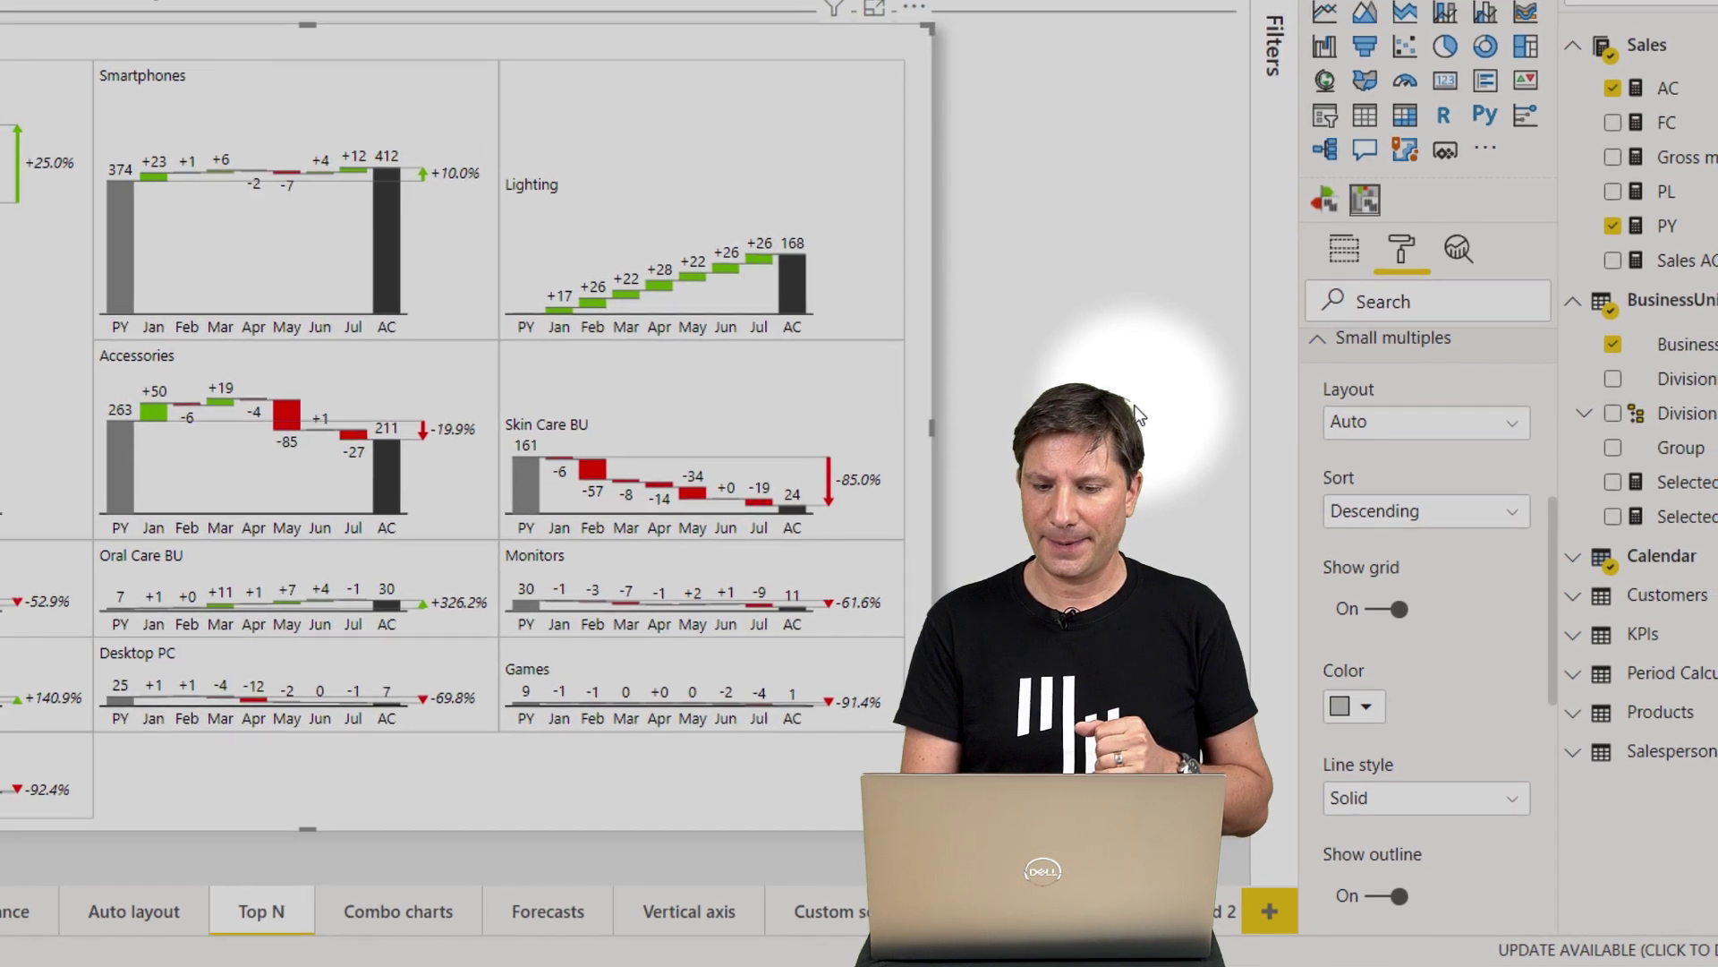
left_click(572, 458)
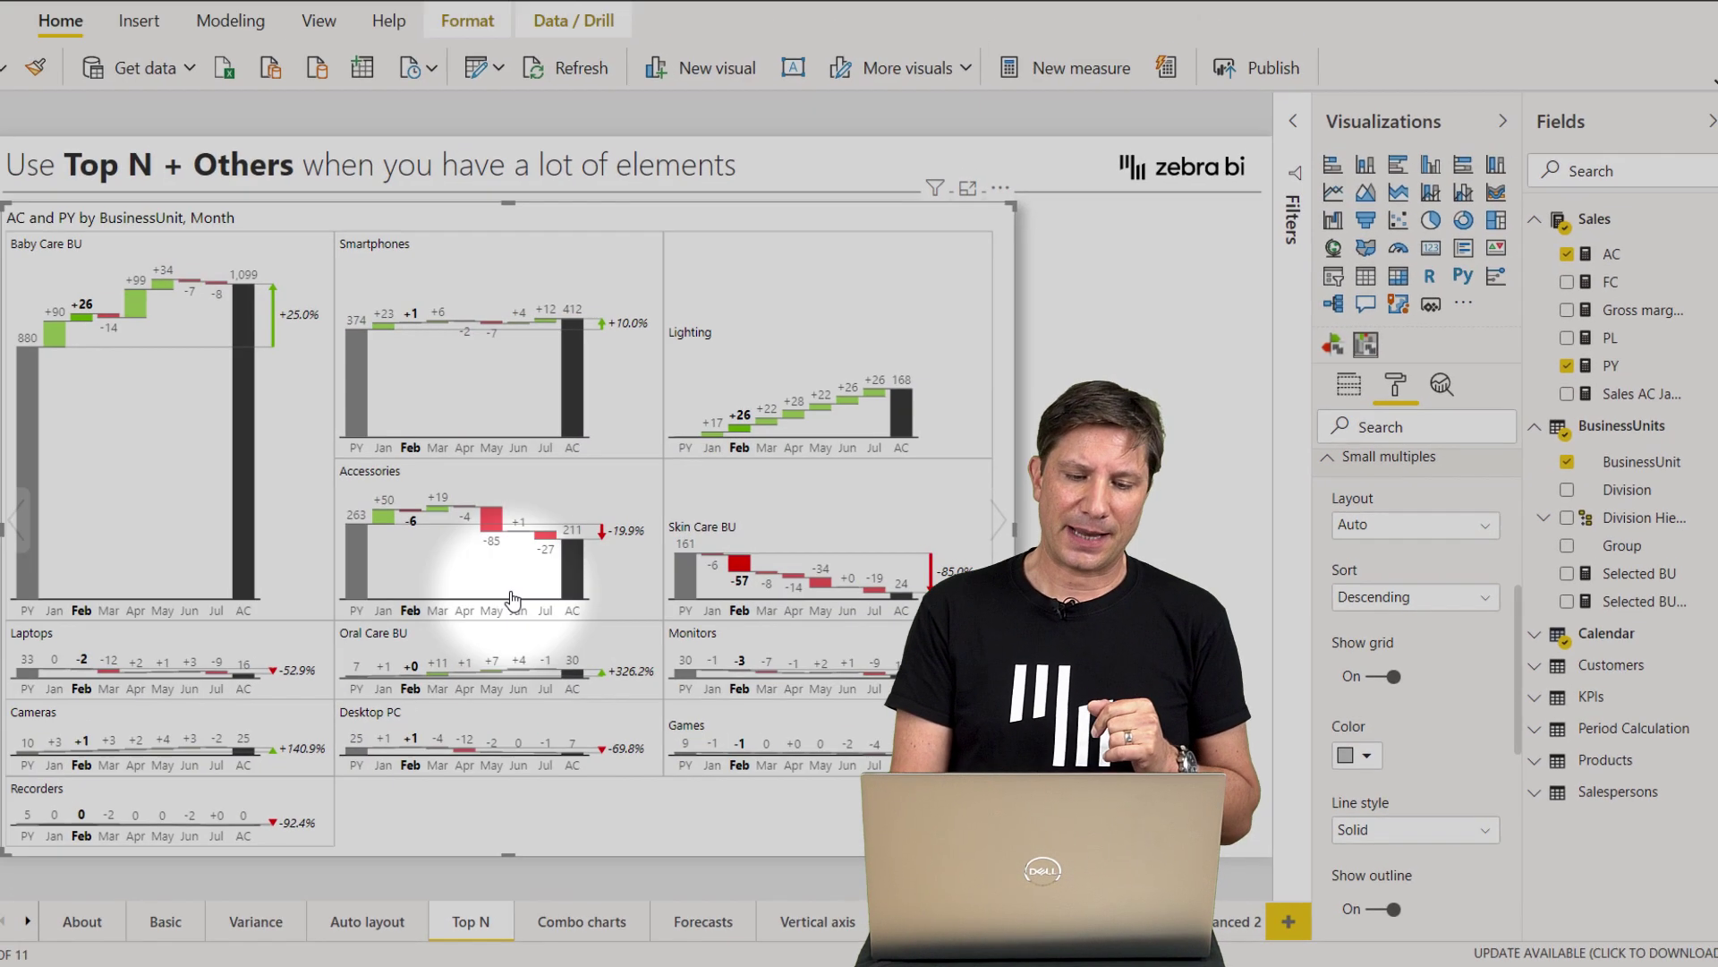
left_click(513, 598)
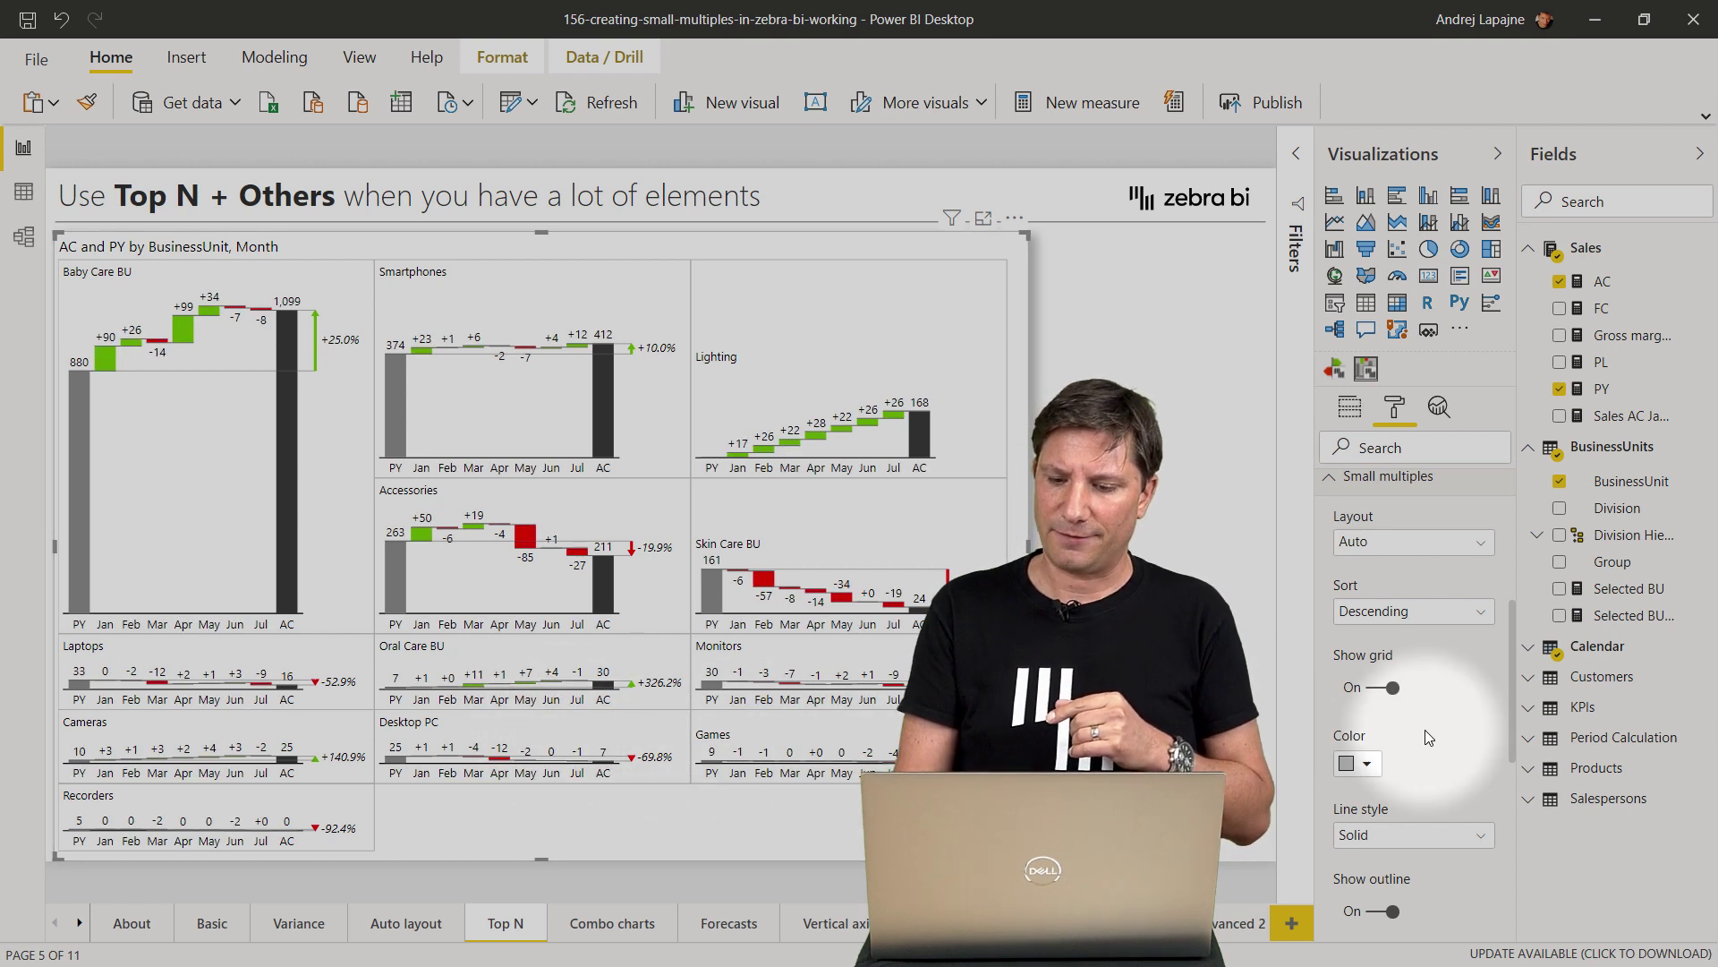
Set the small multiples Top N option to Items and reduce the number of items to 6
scroll(1425, 729, "down", 5)
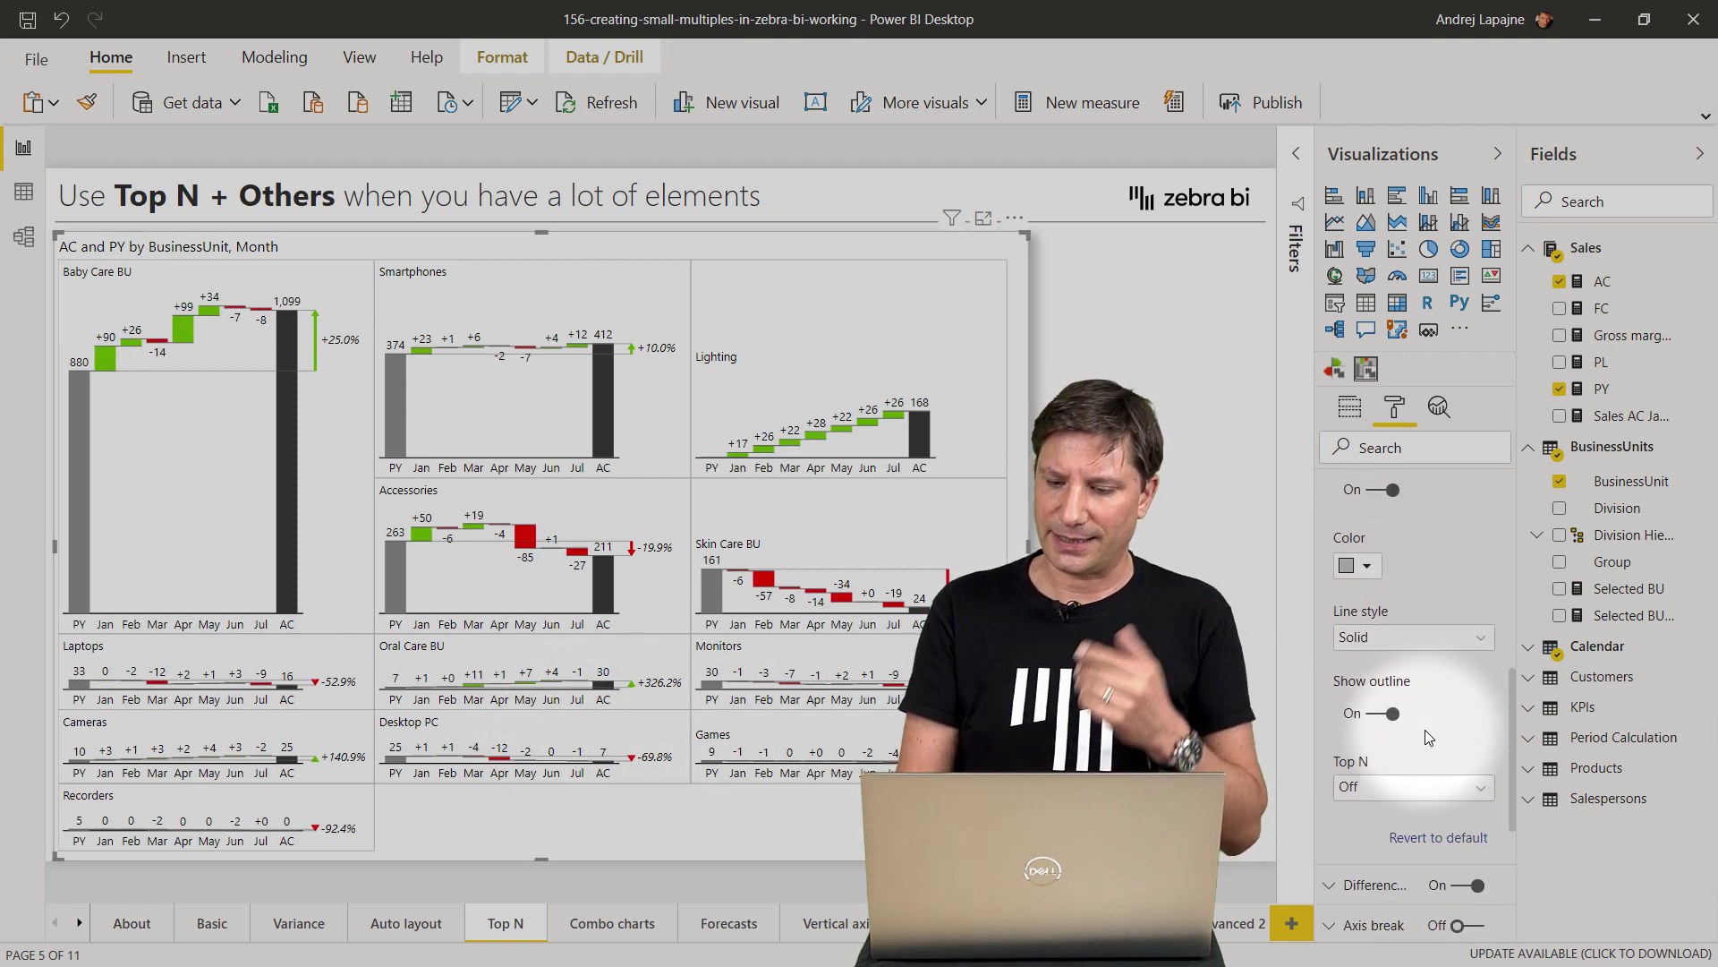
scroll(1424, 728, "down", 2)
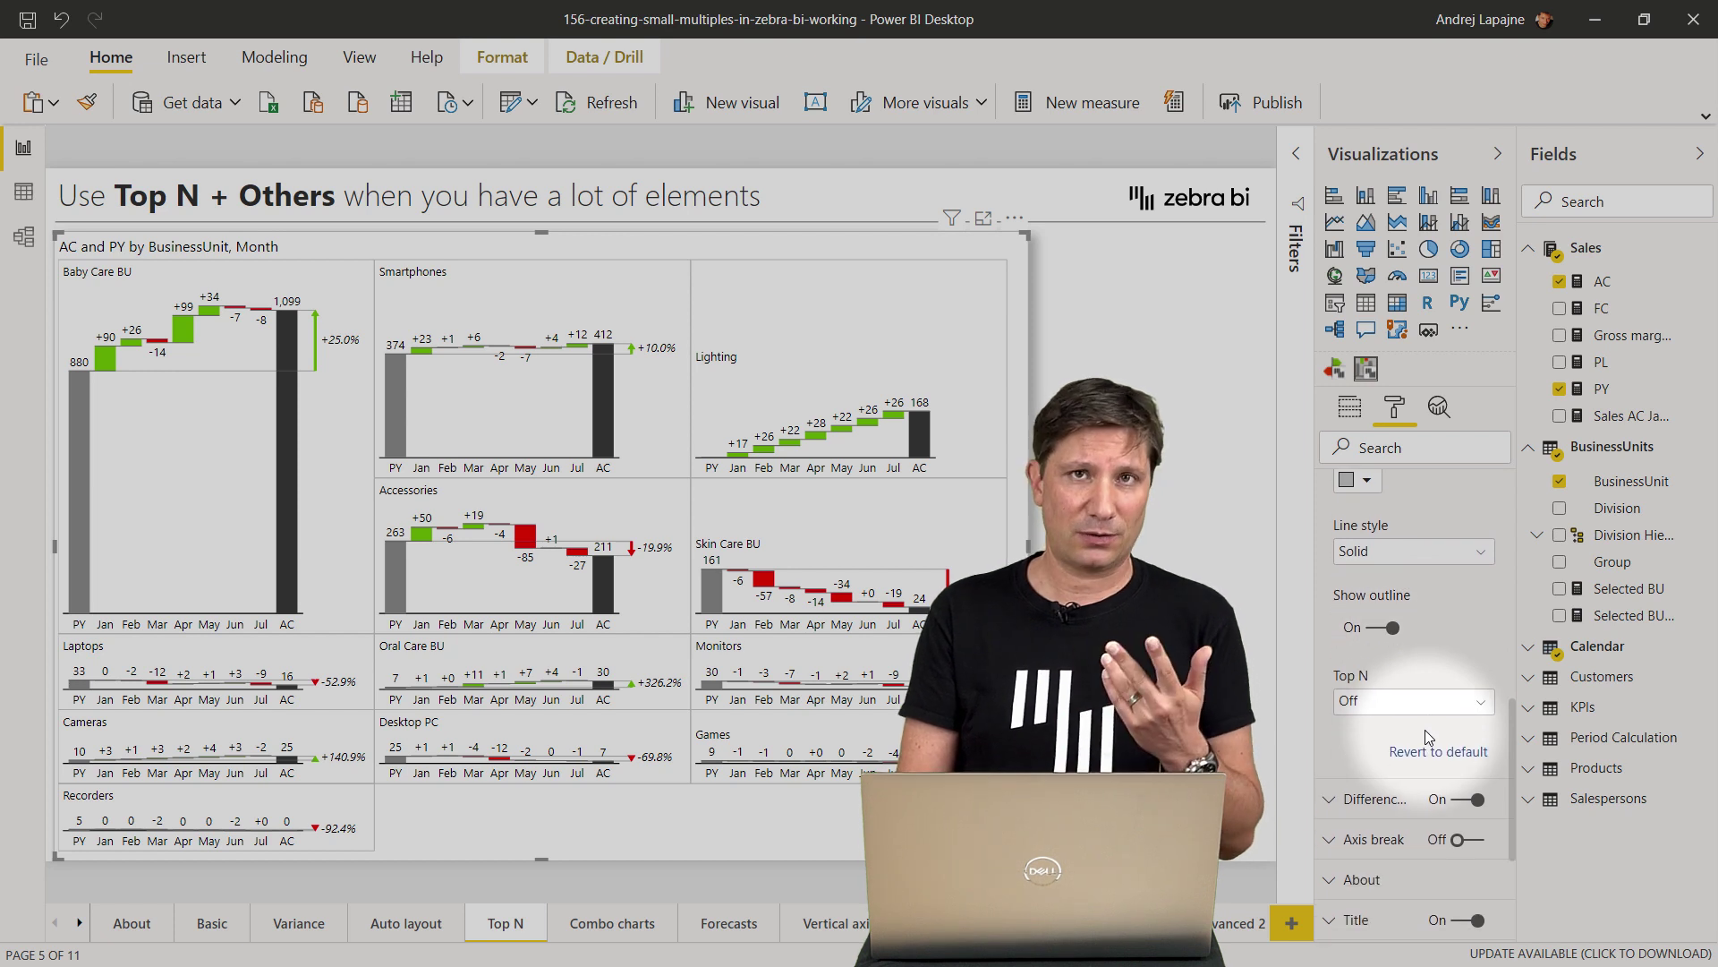
left_click(1394, 704)
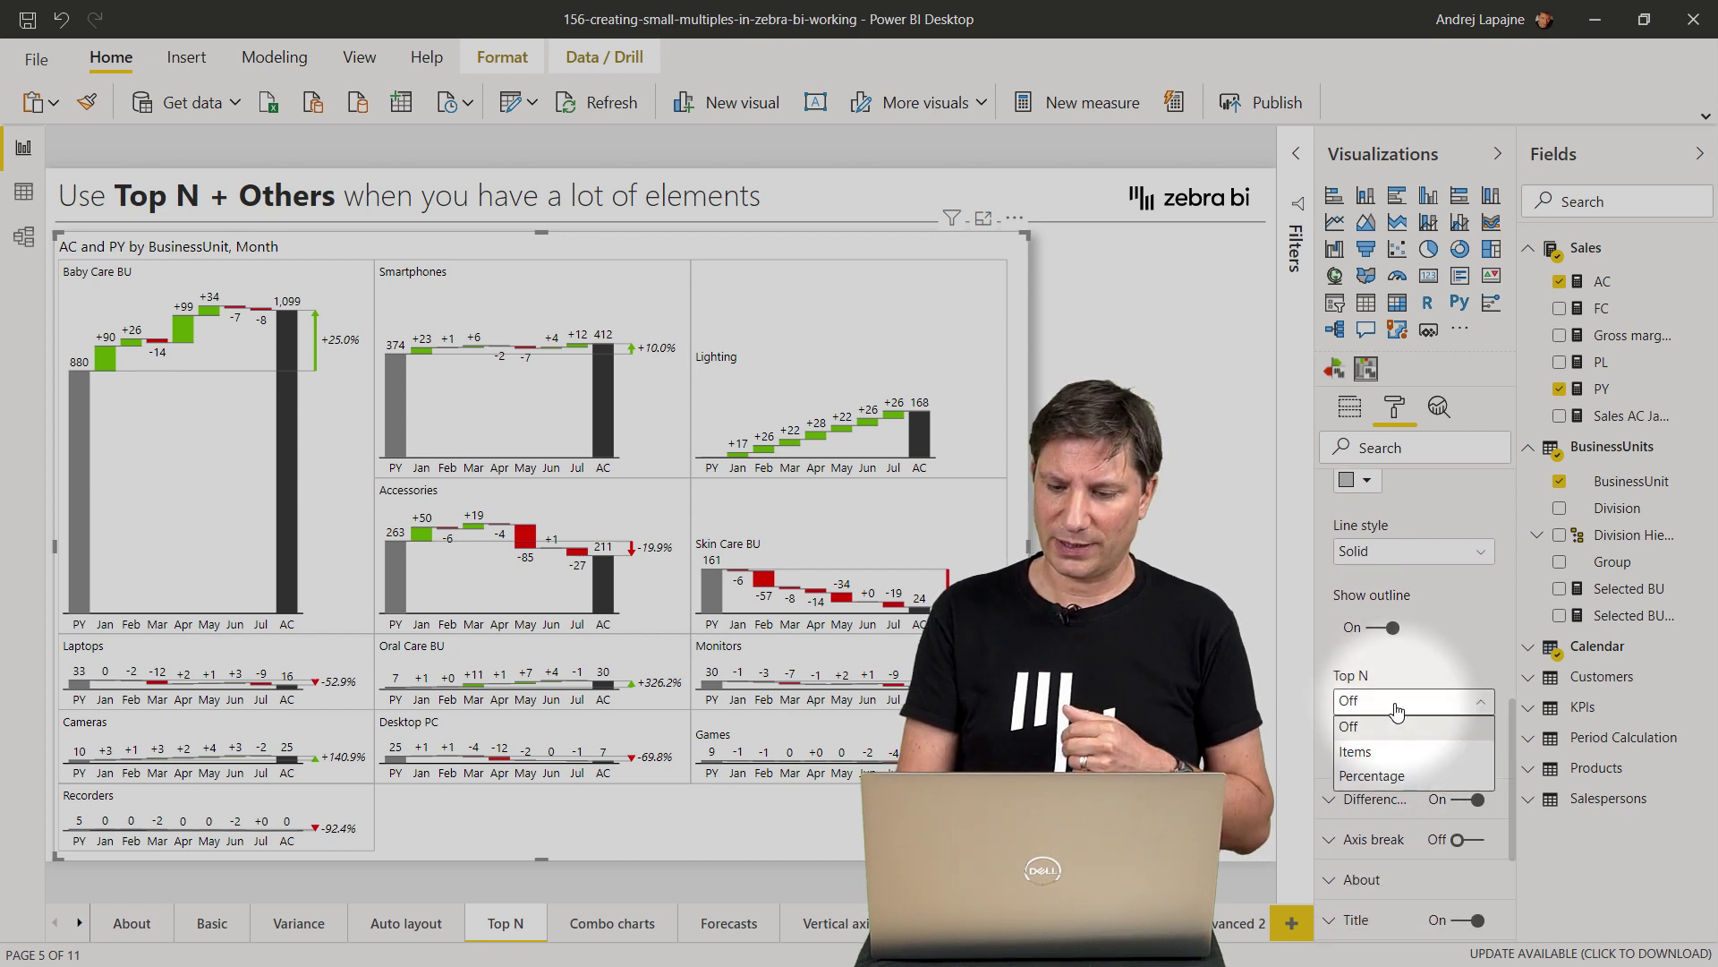
left_click(1361, 753)
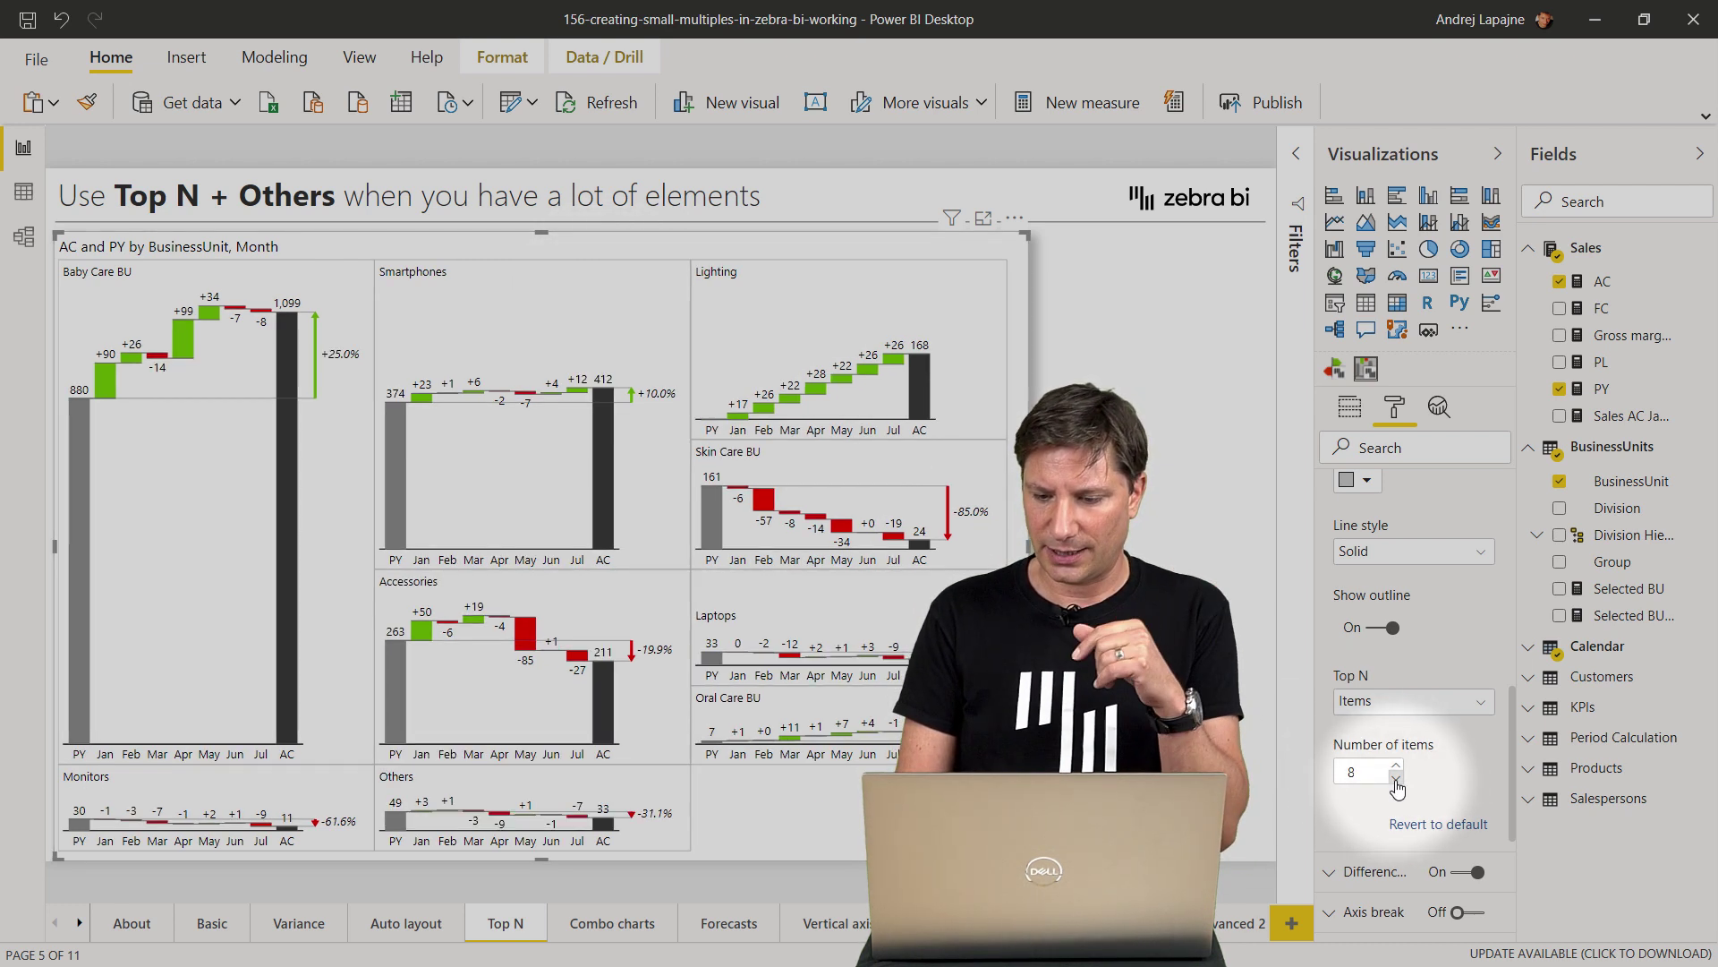
left_click(1396, 779)
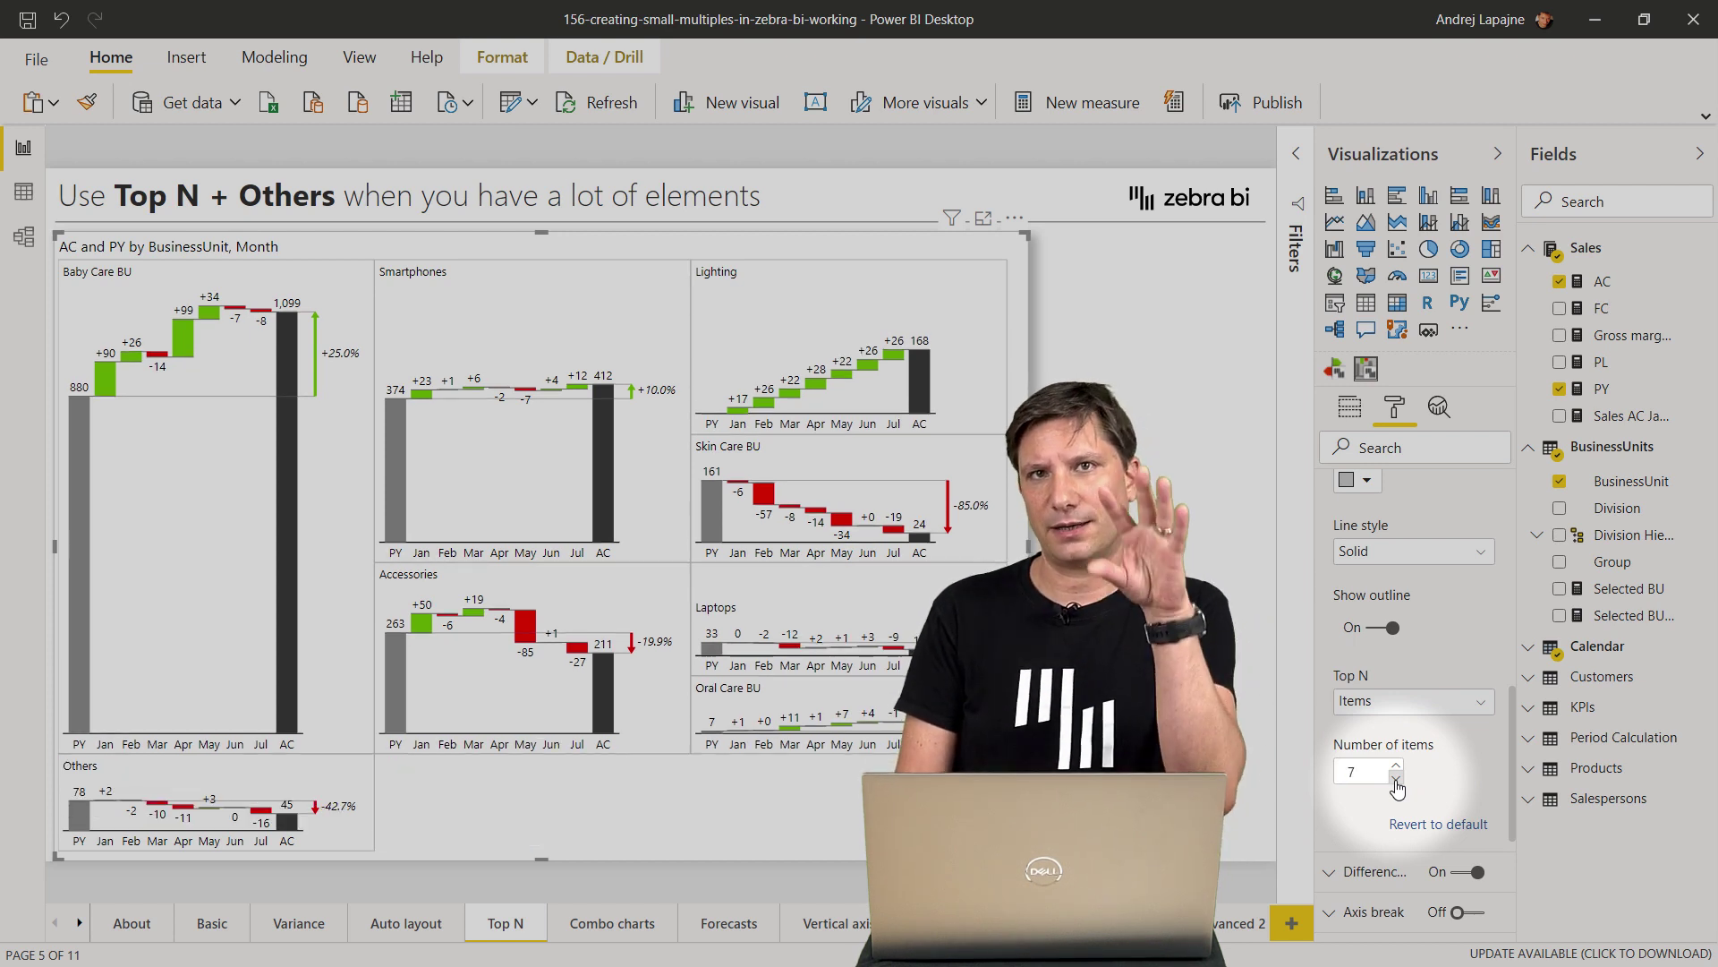
left_click(1396, 781)
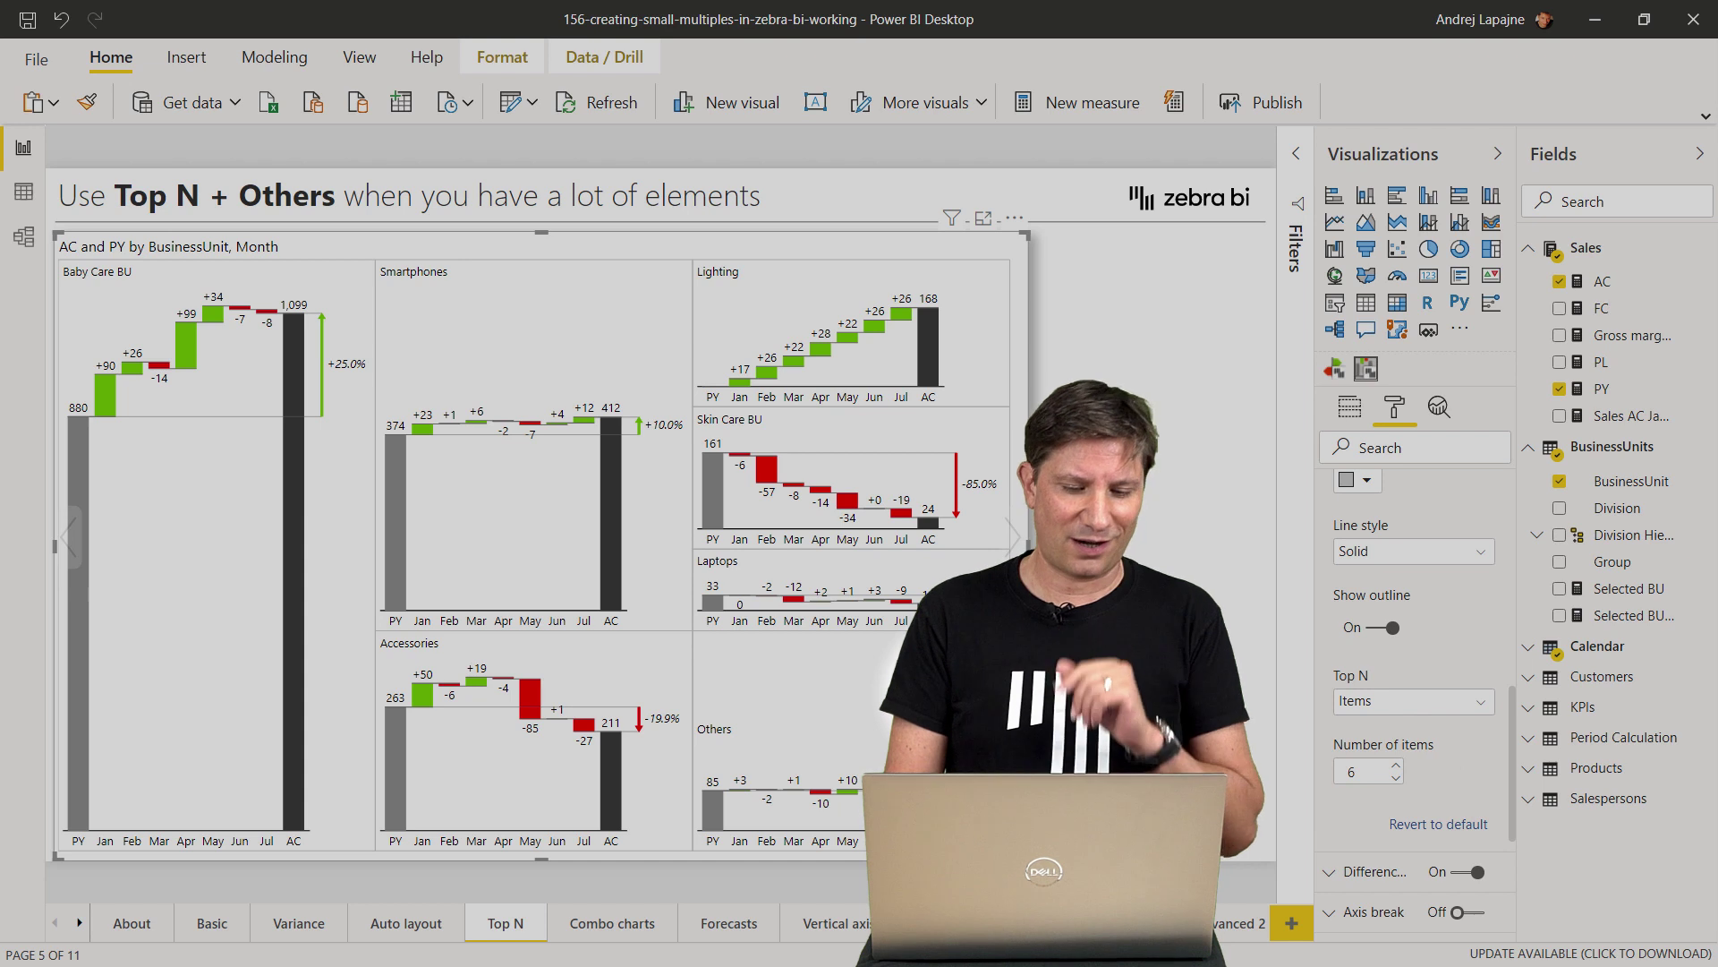
On the Combo charts page, remove Gross margin % from the chart's Values and add it back alongside AC
left_click(614, 924)
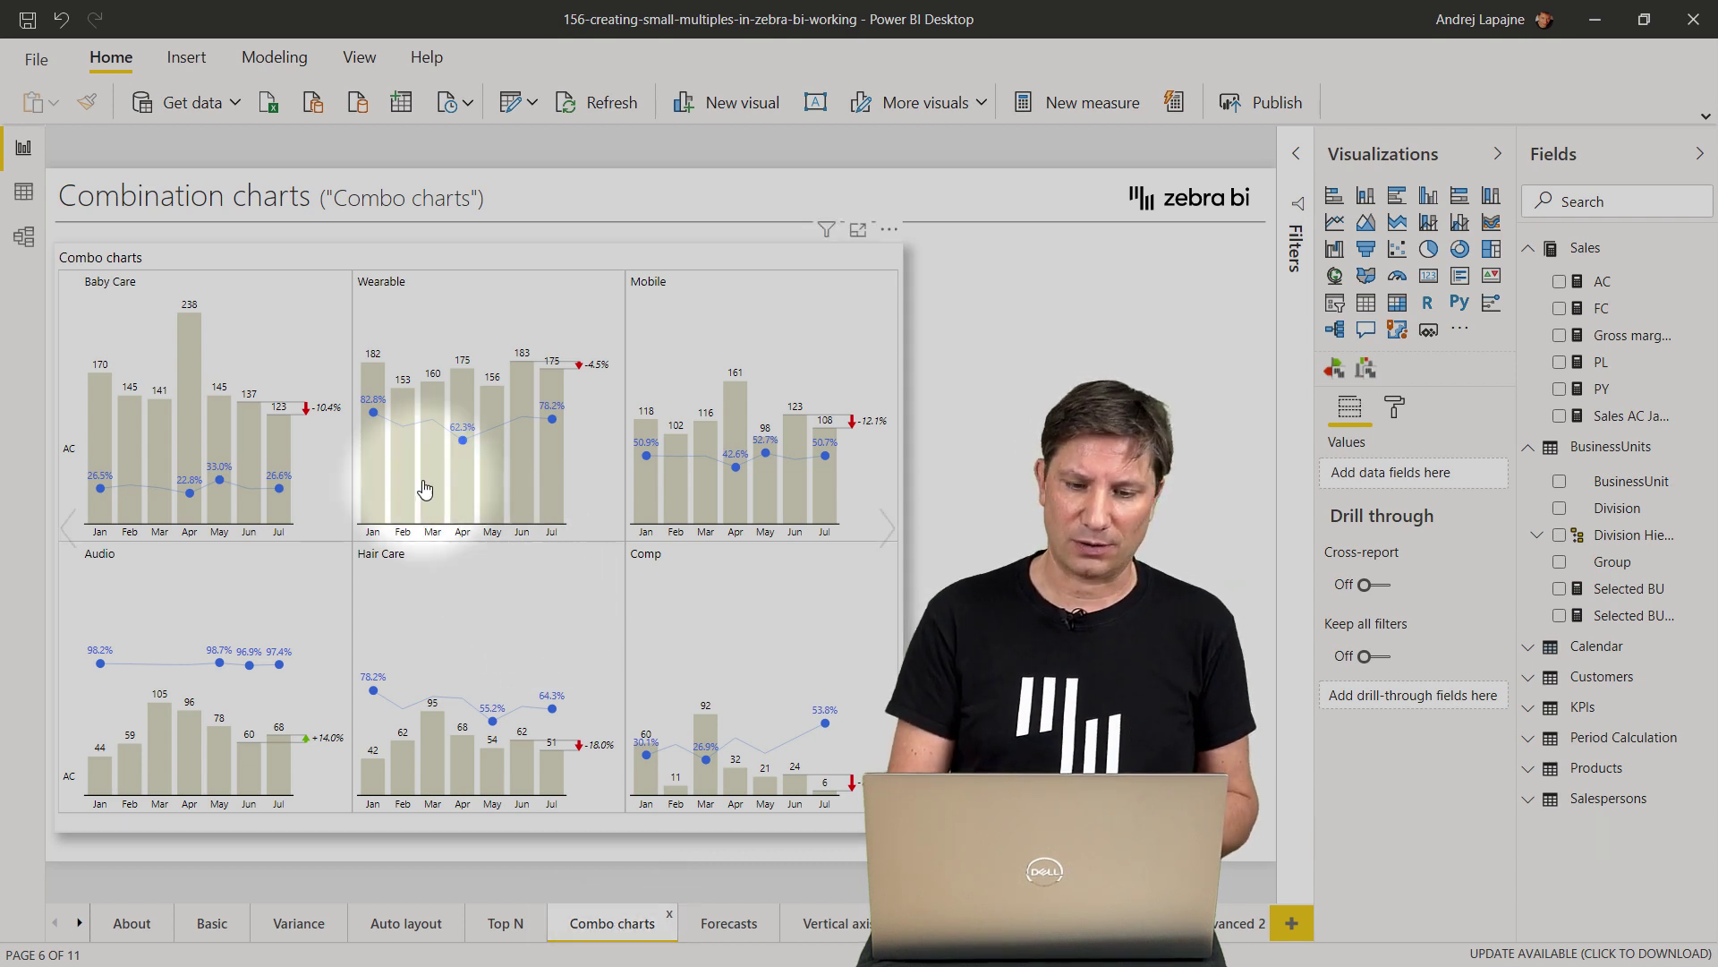
left_click(670, 264)
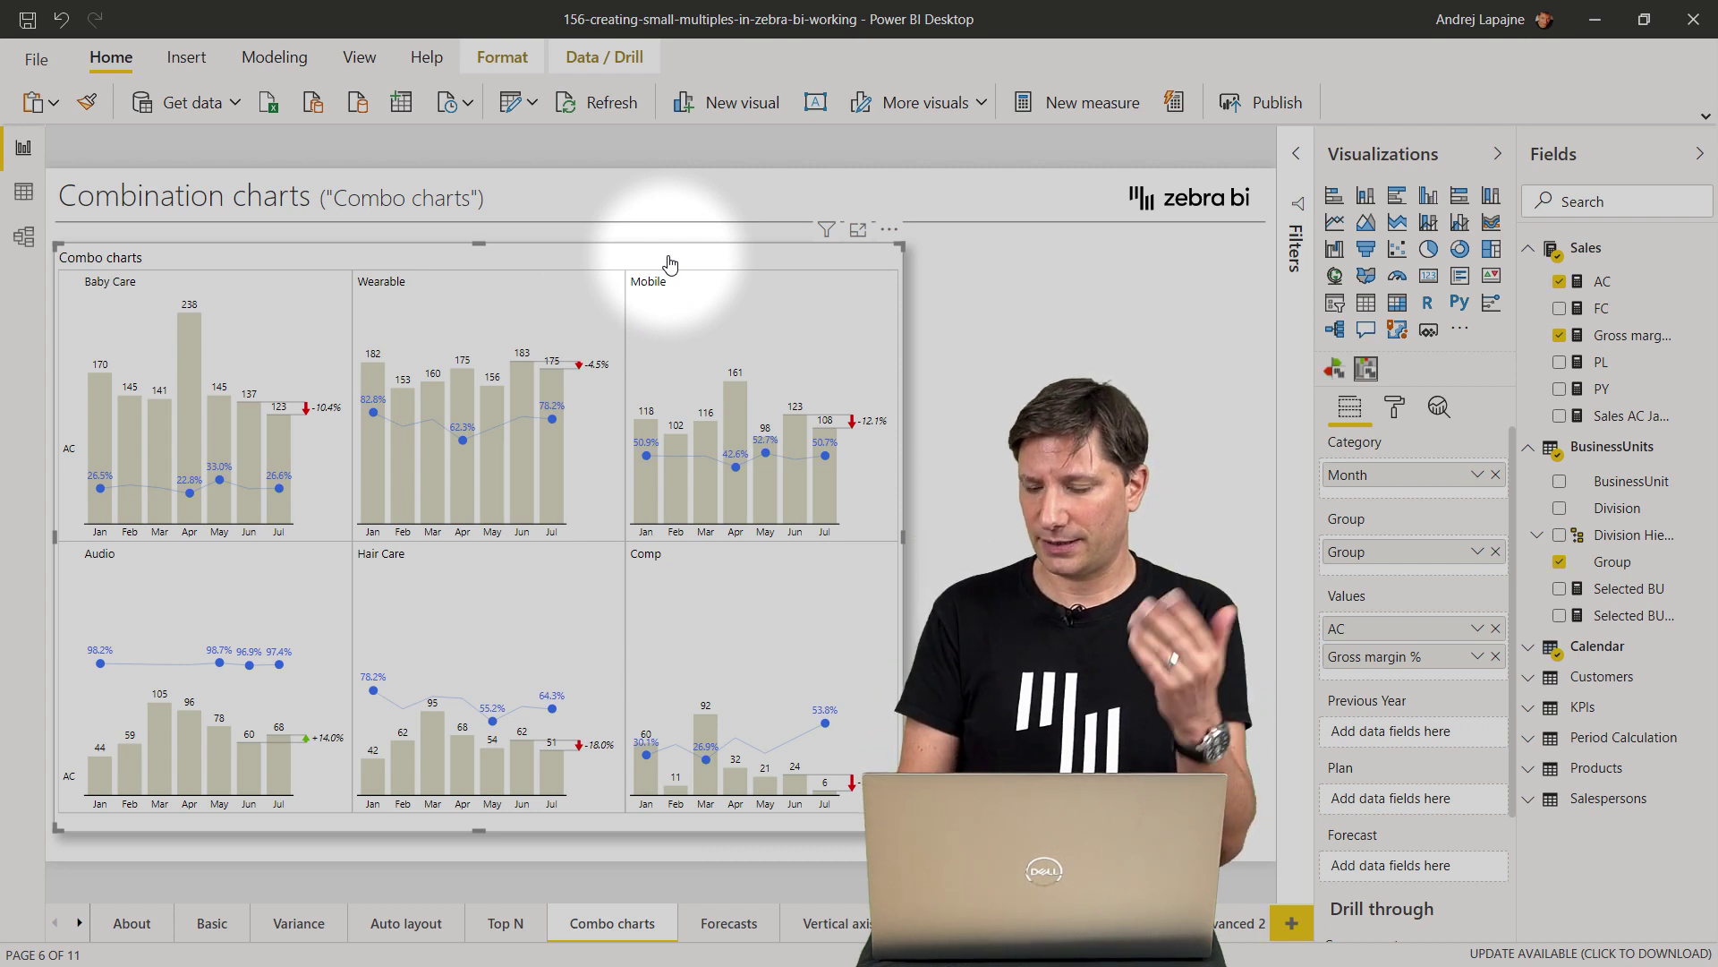
left_click(1495, 658)
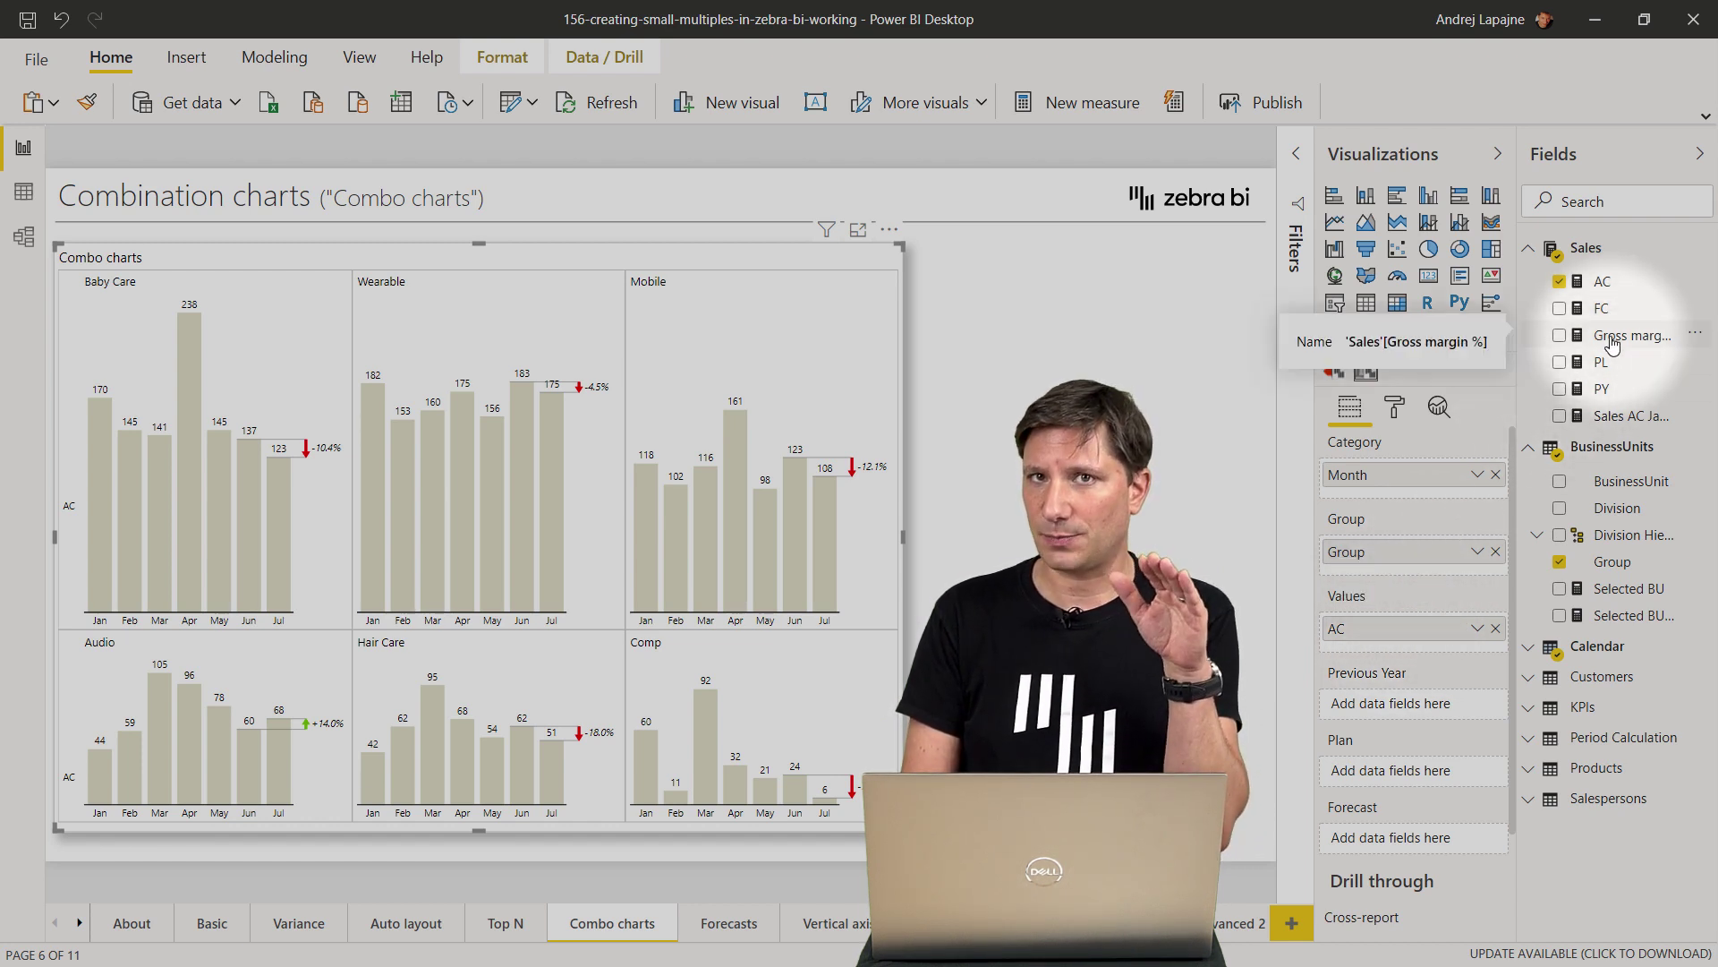
left_click_drag(1611, 344, 1414, 646)
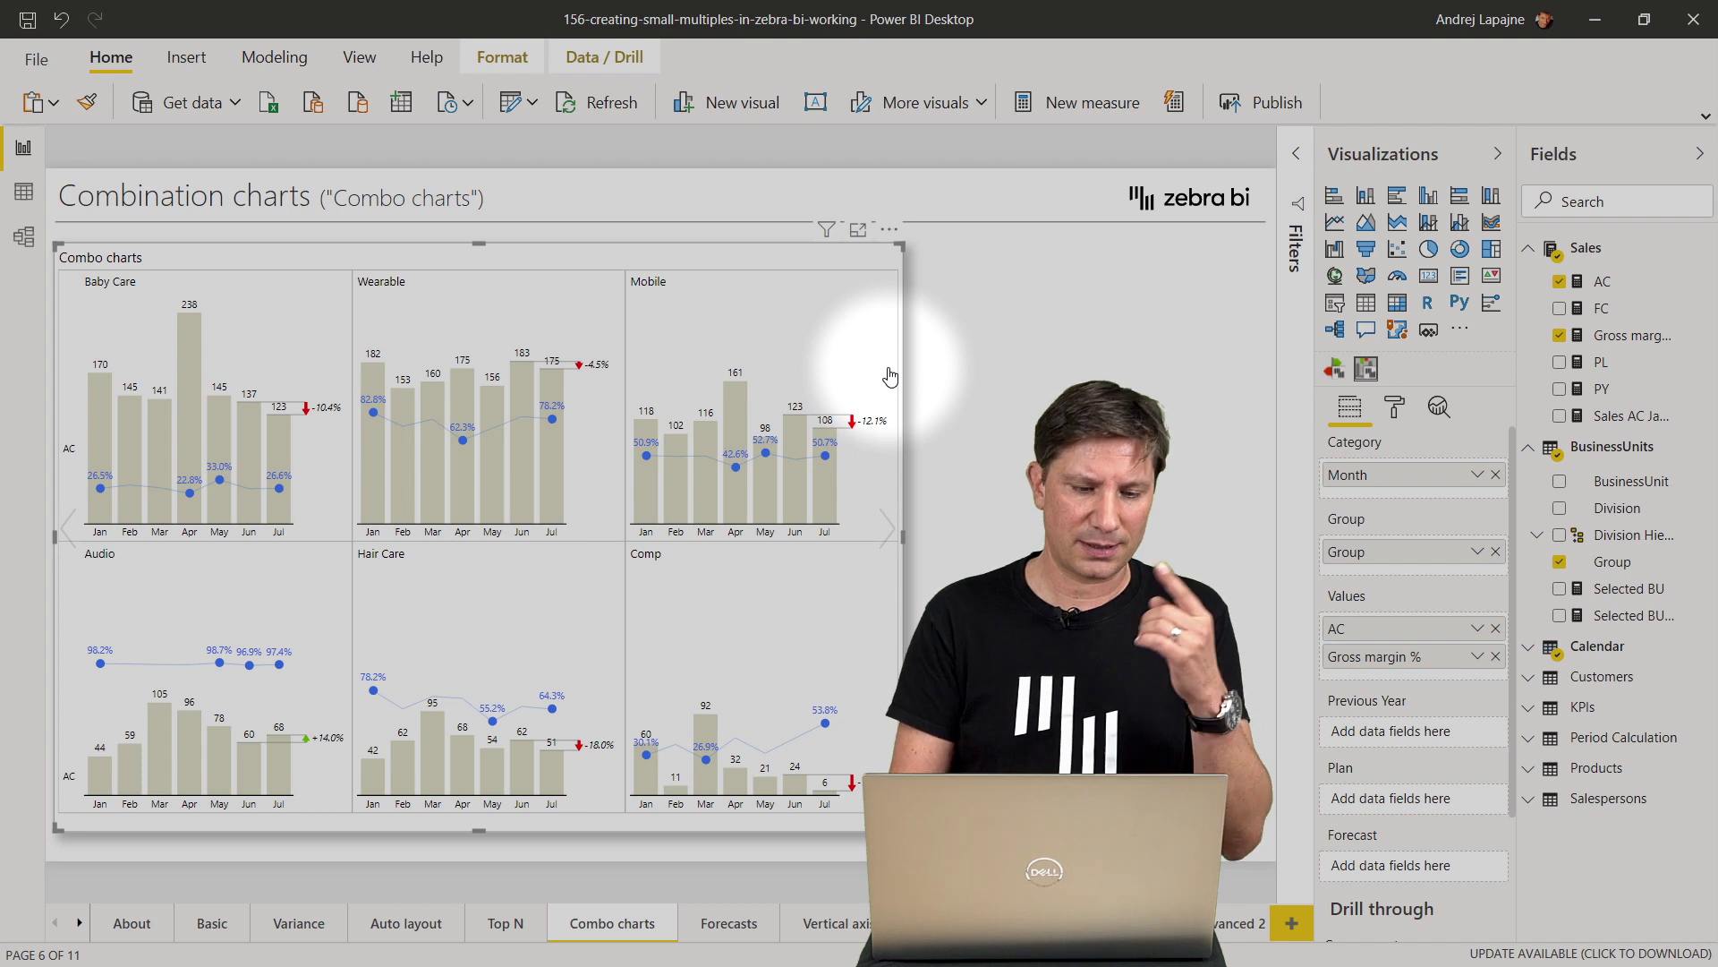
Cycle the combo charts through the line, area, lollipop and waterfall types and back to columns
left_click(886, 534)
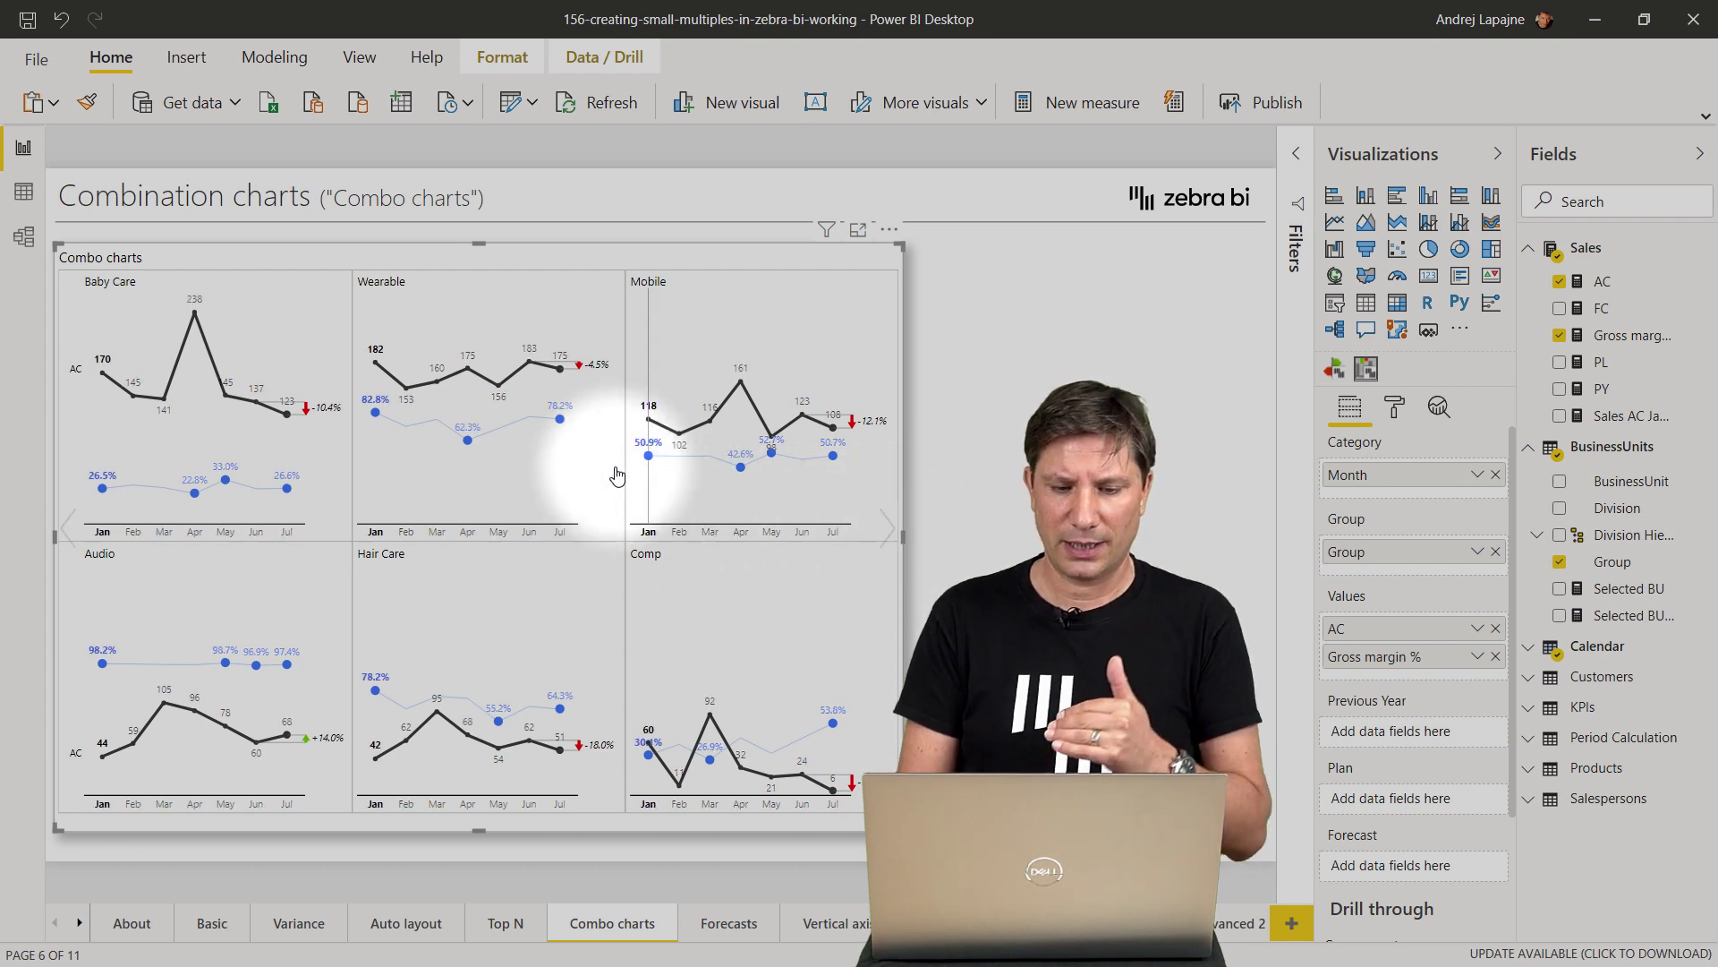
left_click(886, 528)
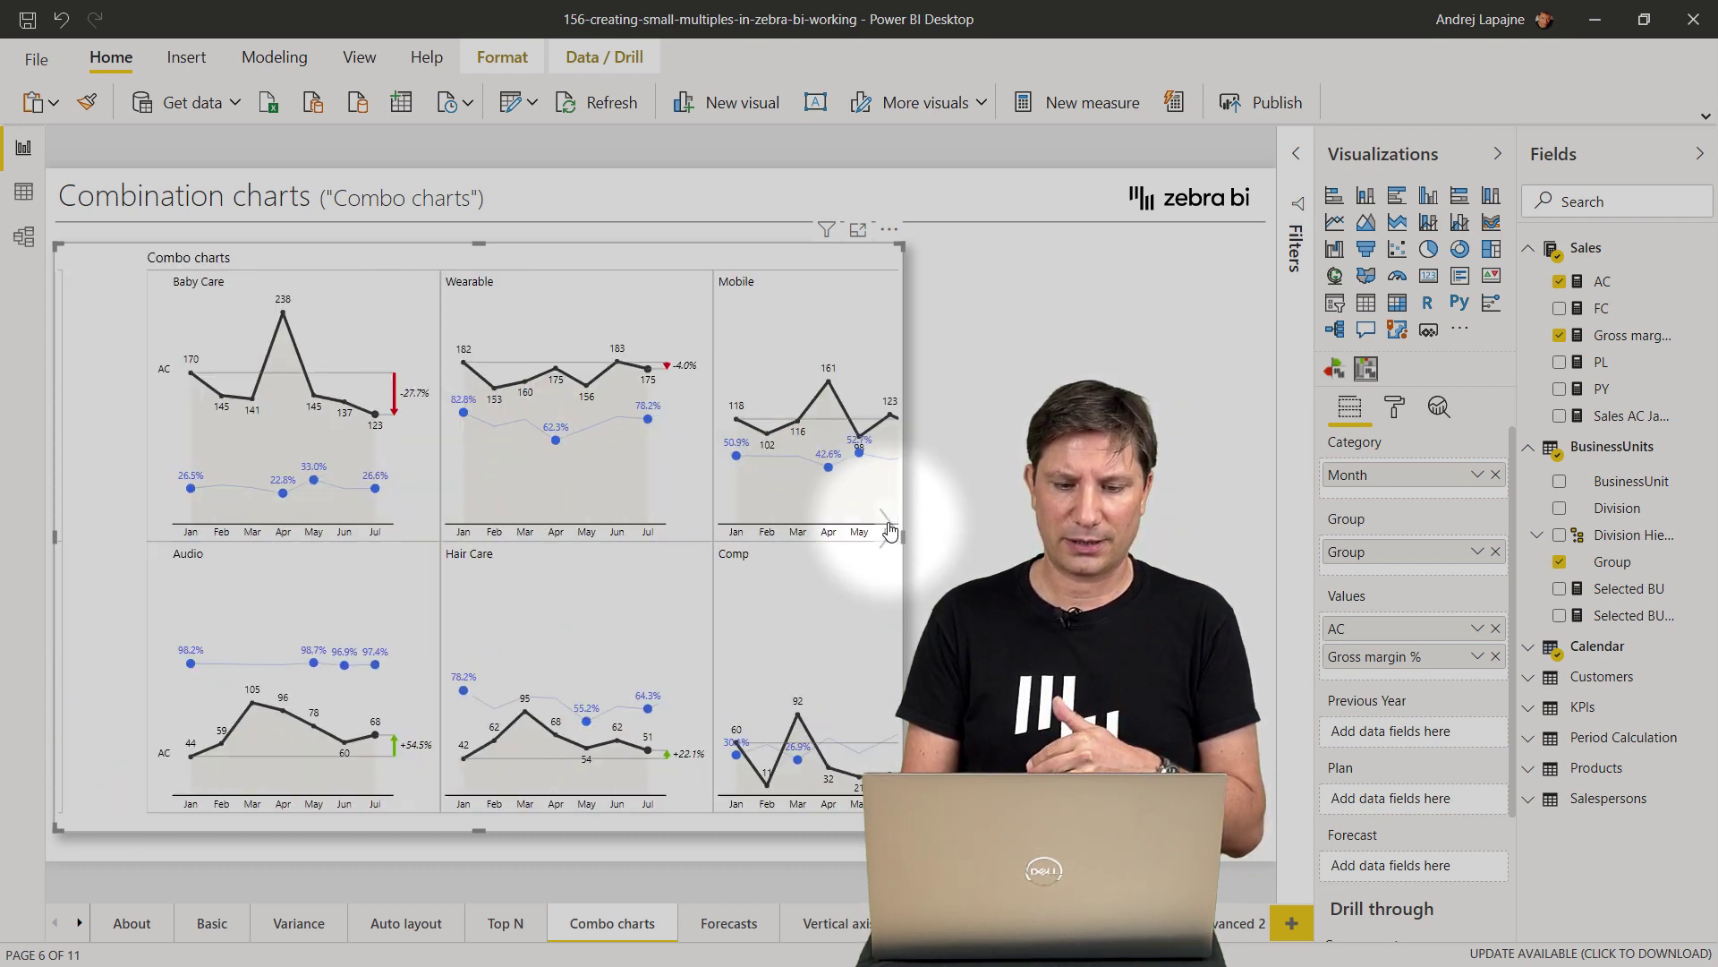
left_click(887, 528)
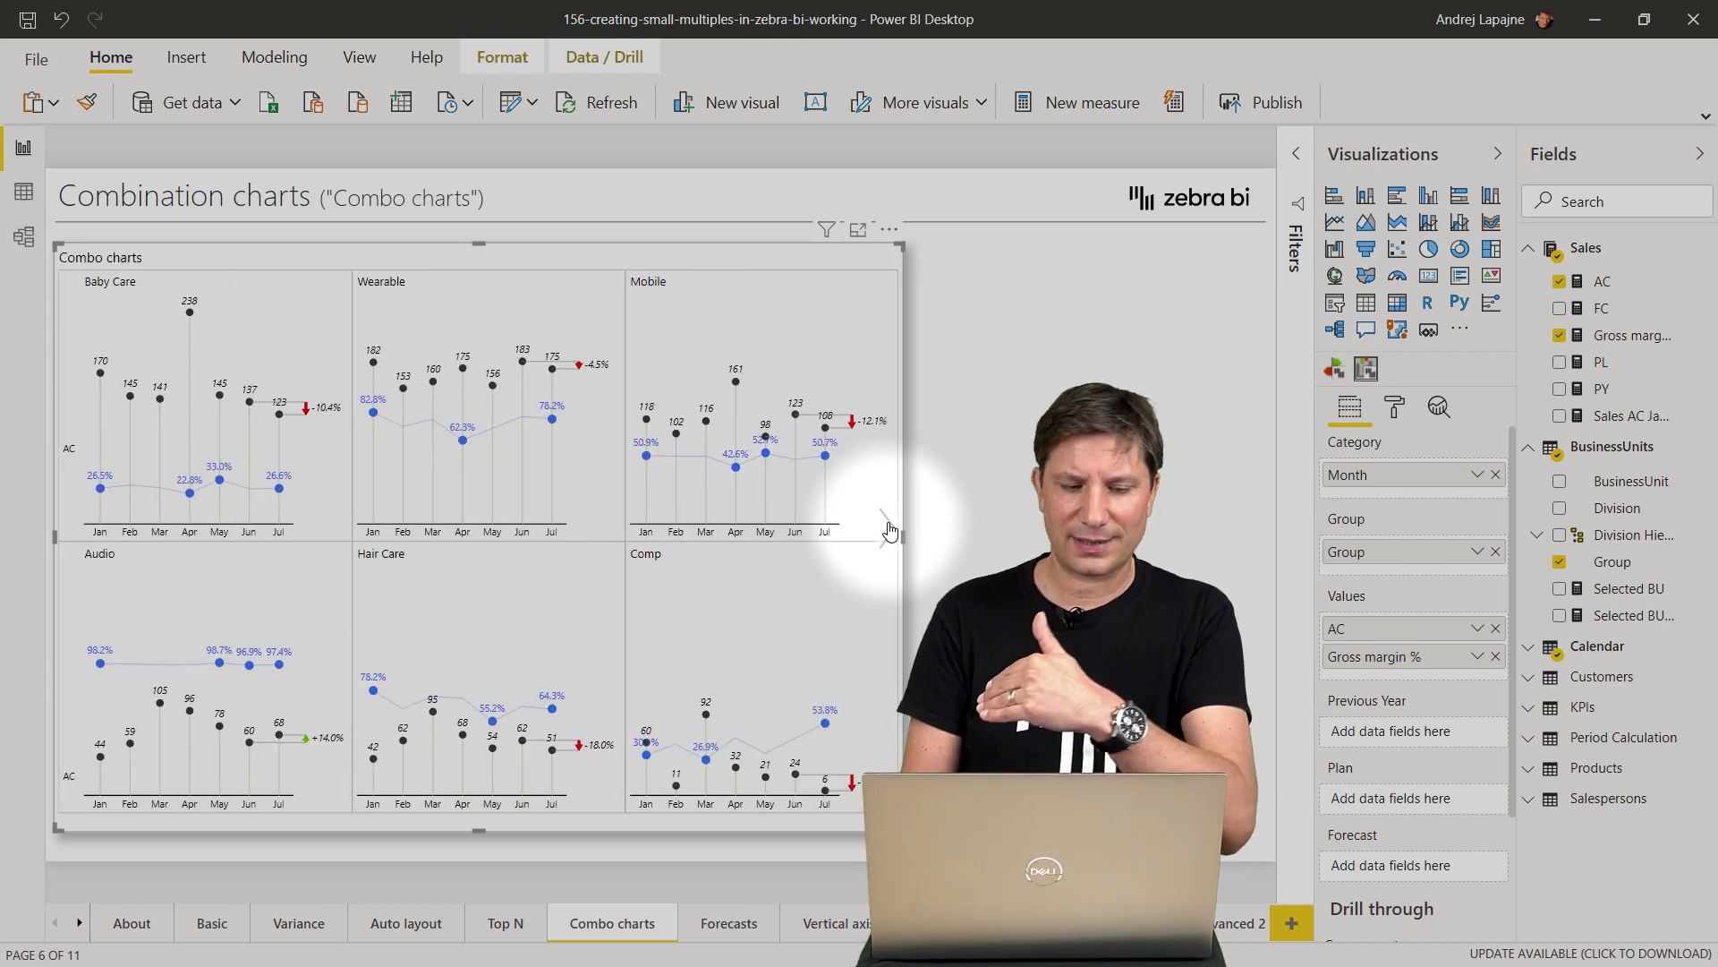
left_click(887, 529)
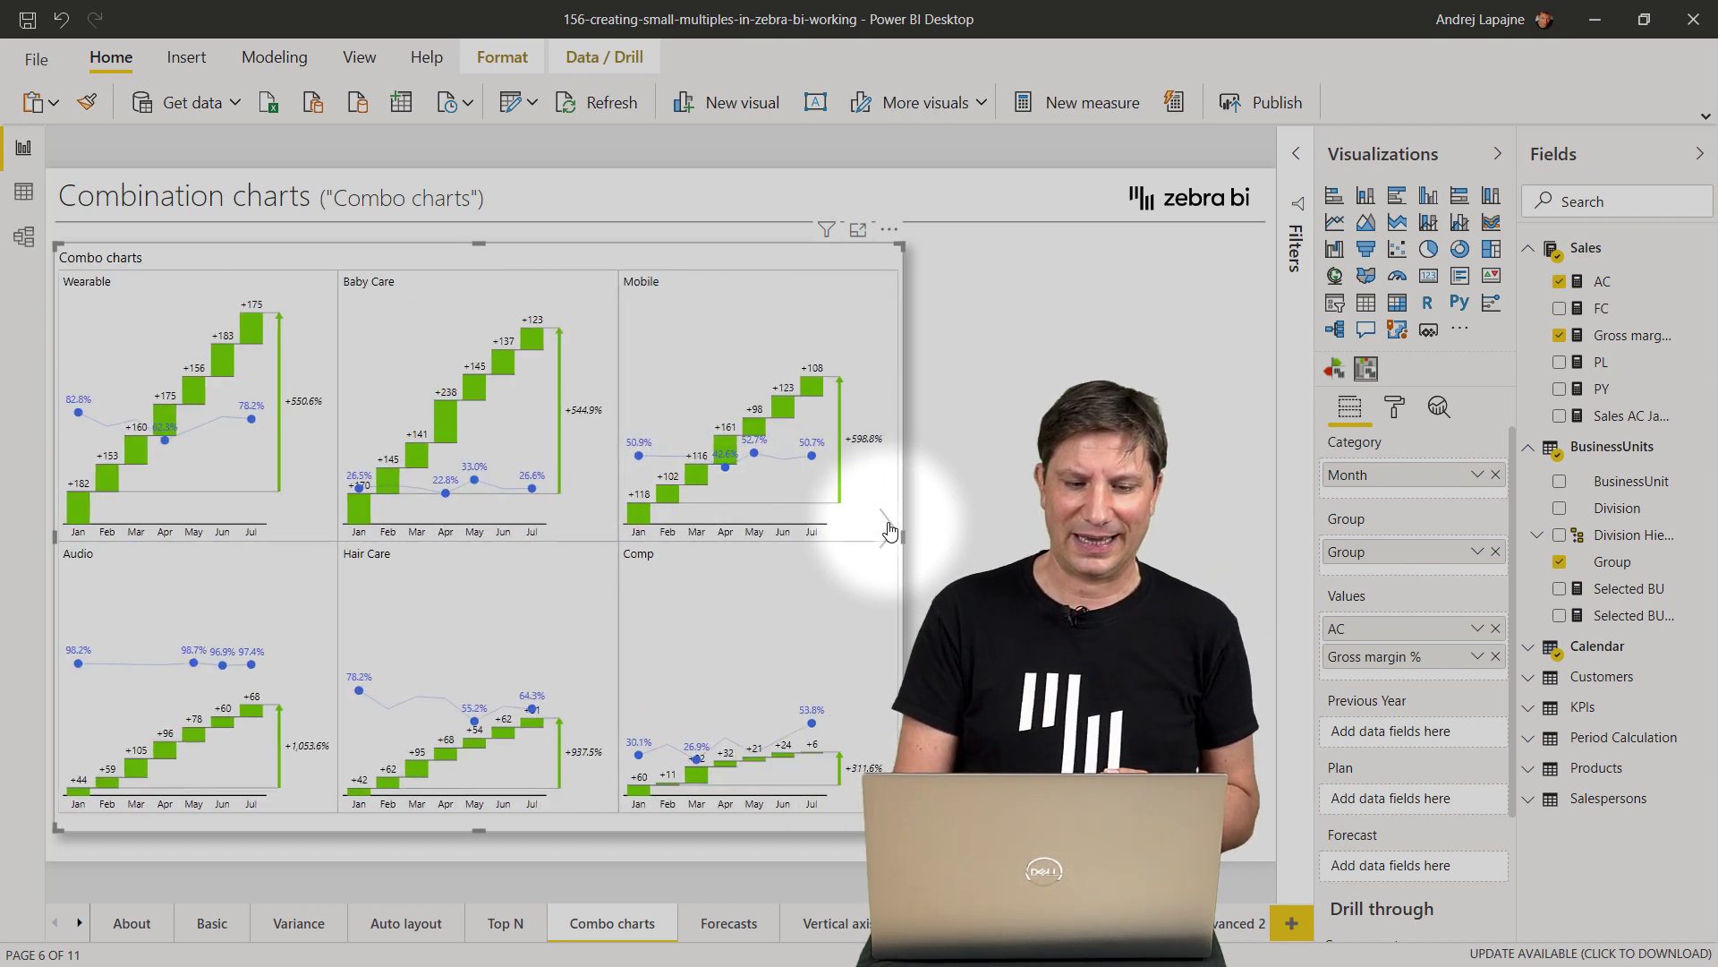
left_click(887, 528)
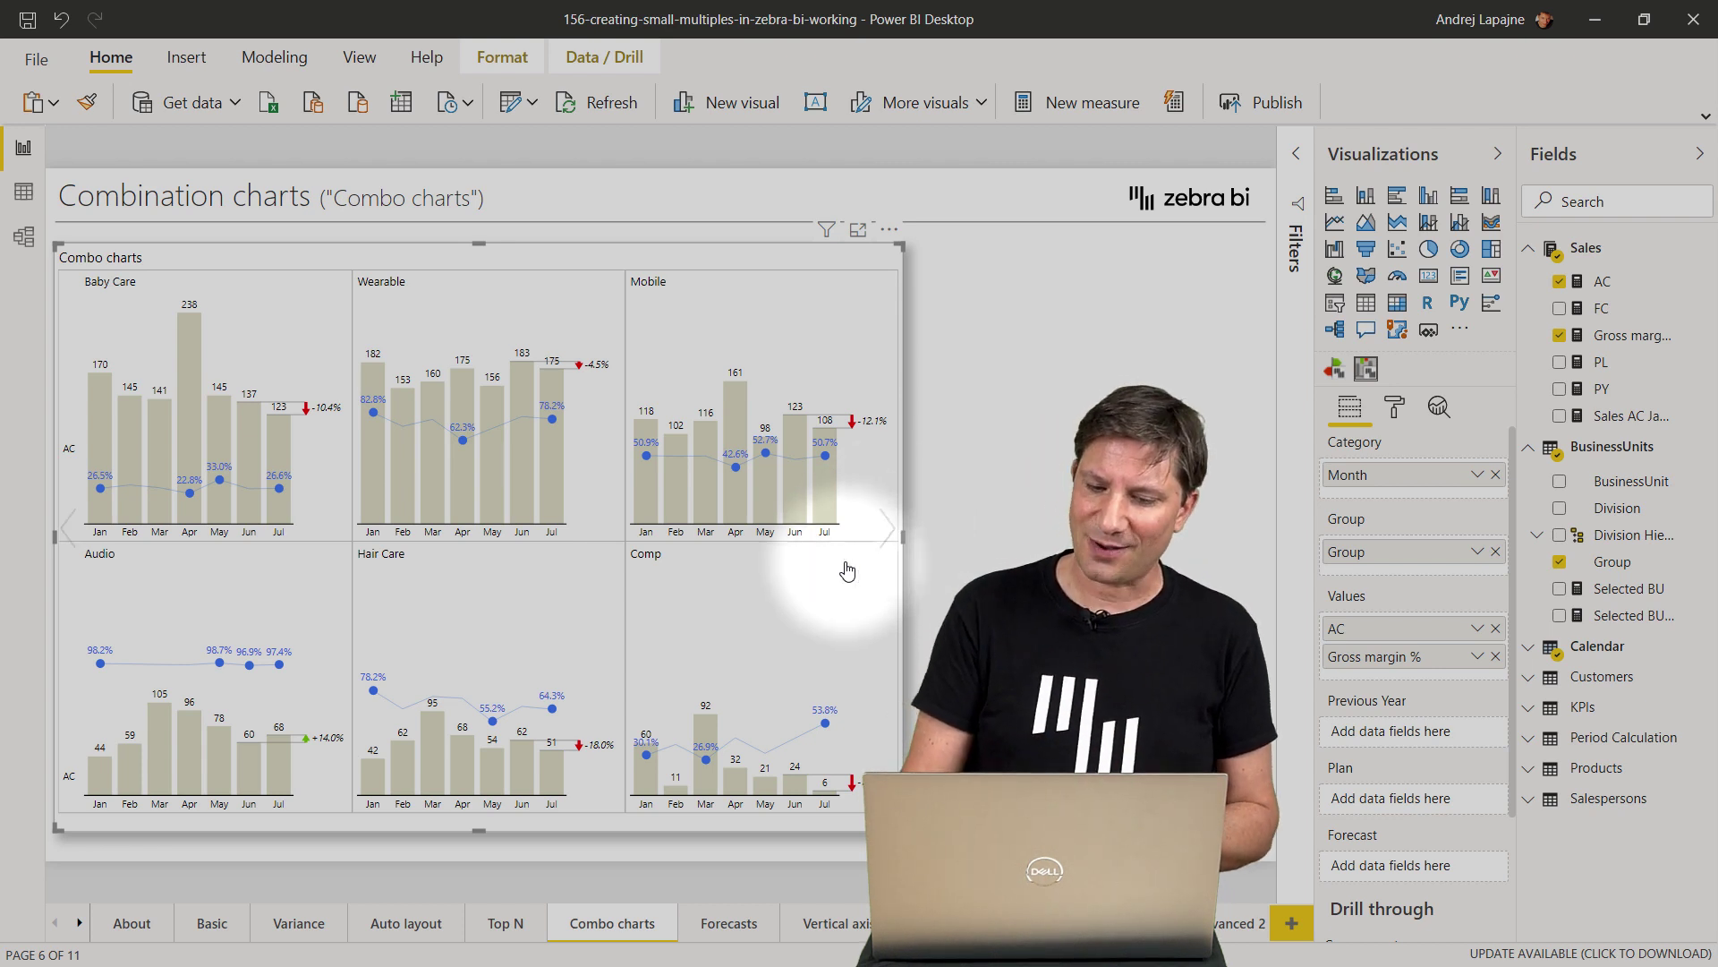
On the Forecasts page, remove the FC measure from the chart's Forecast and add it back
left_click(741, 931)
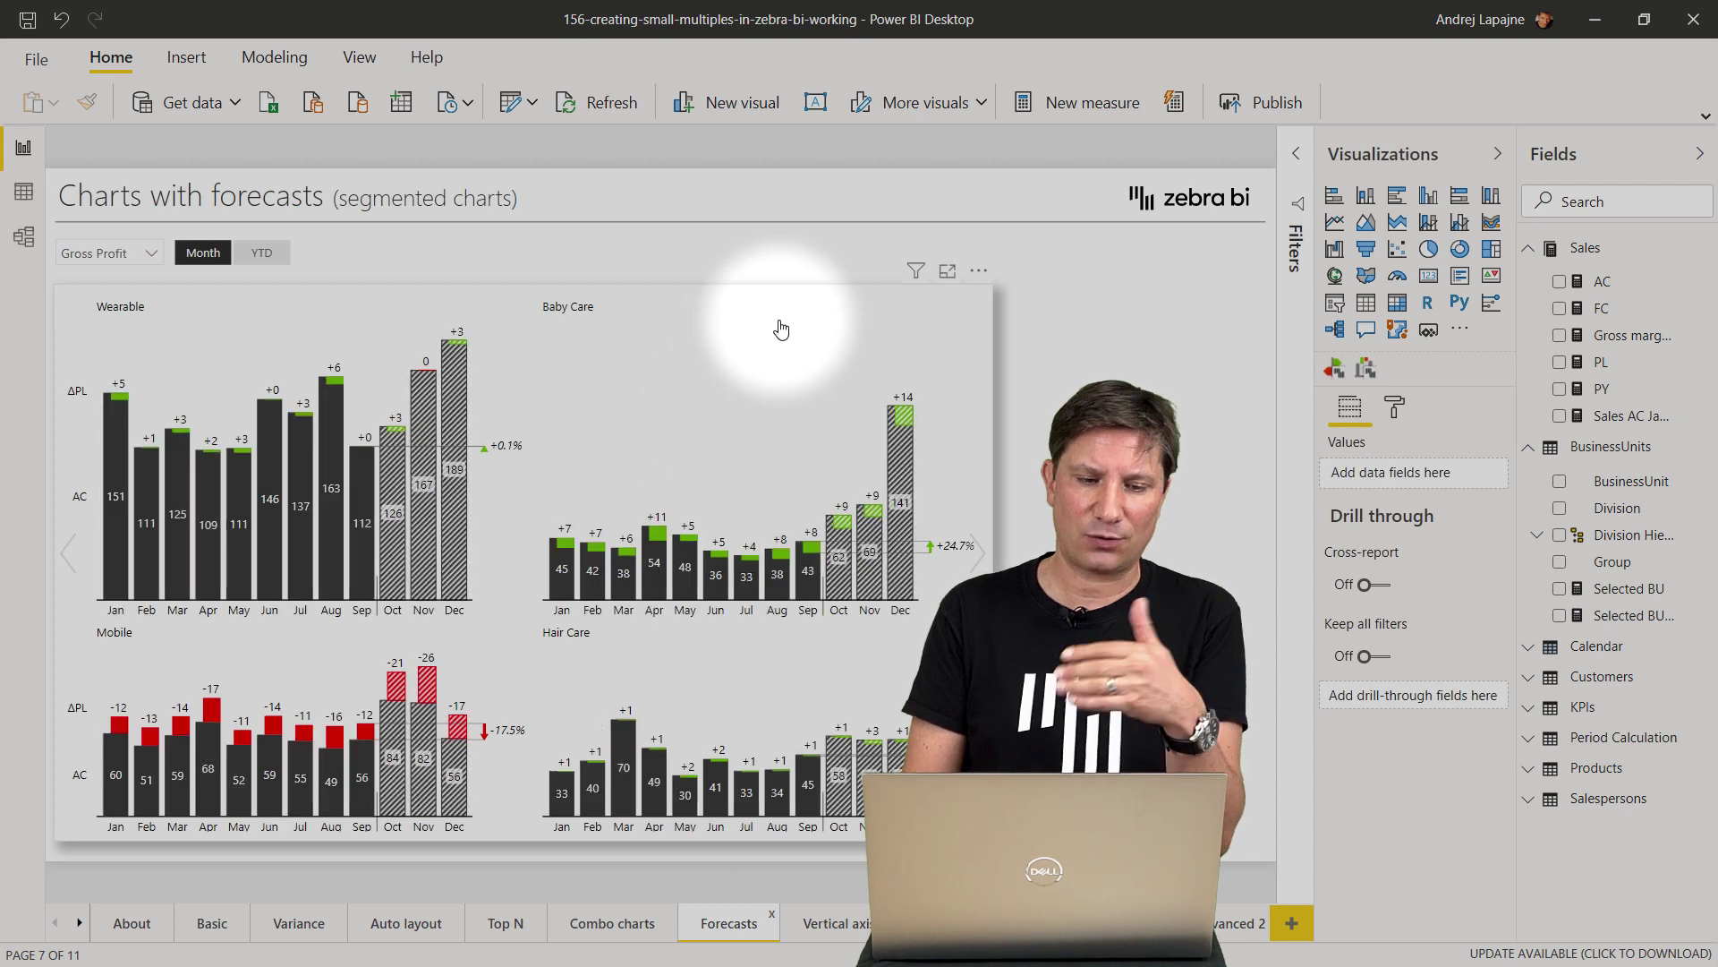
left_click(814, 296)
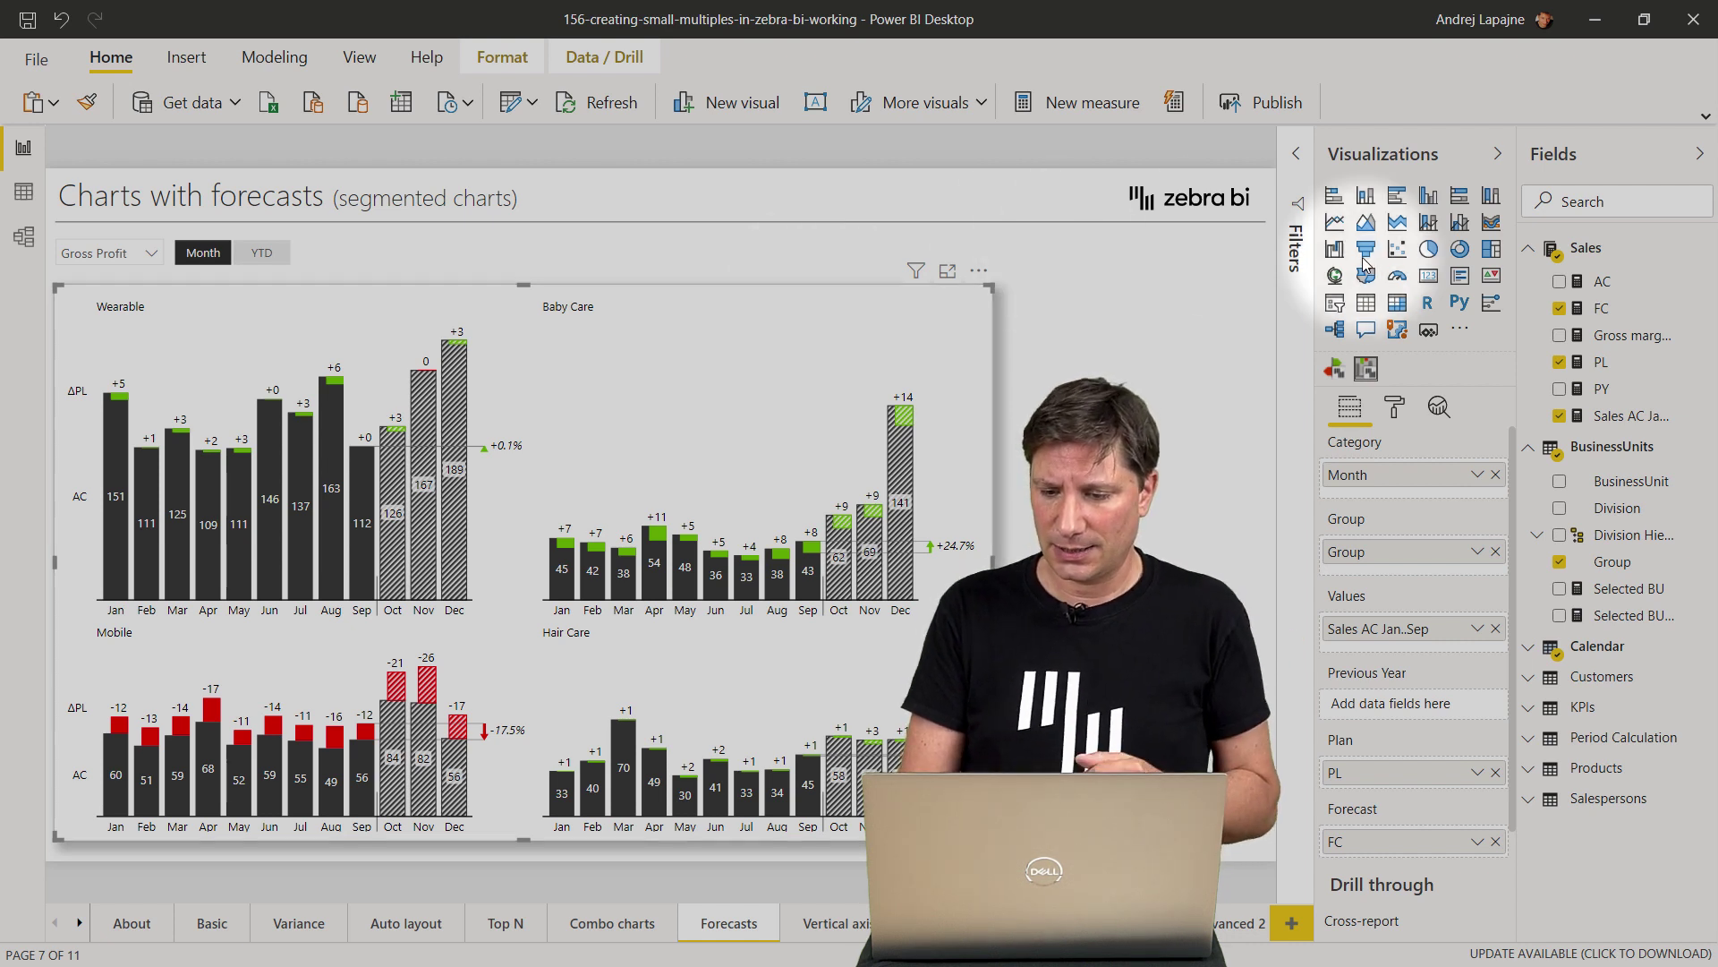
scroll(1430, 663, "down", 1)
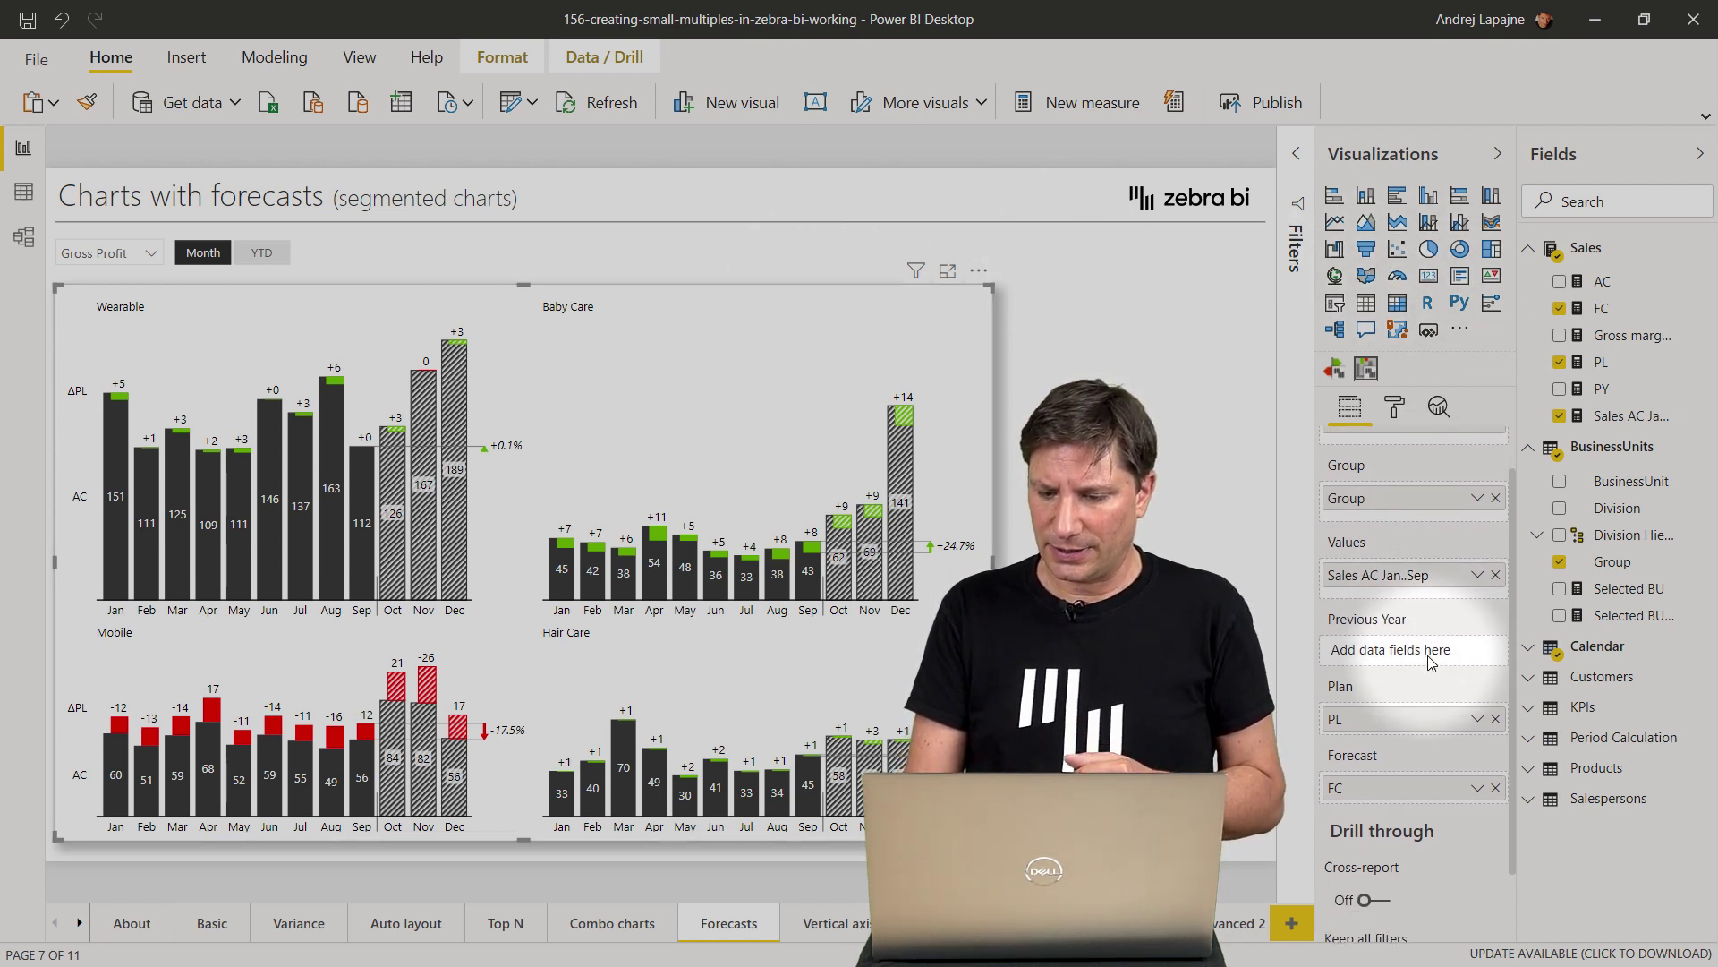
left_click(1494, 788)
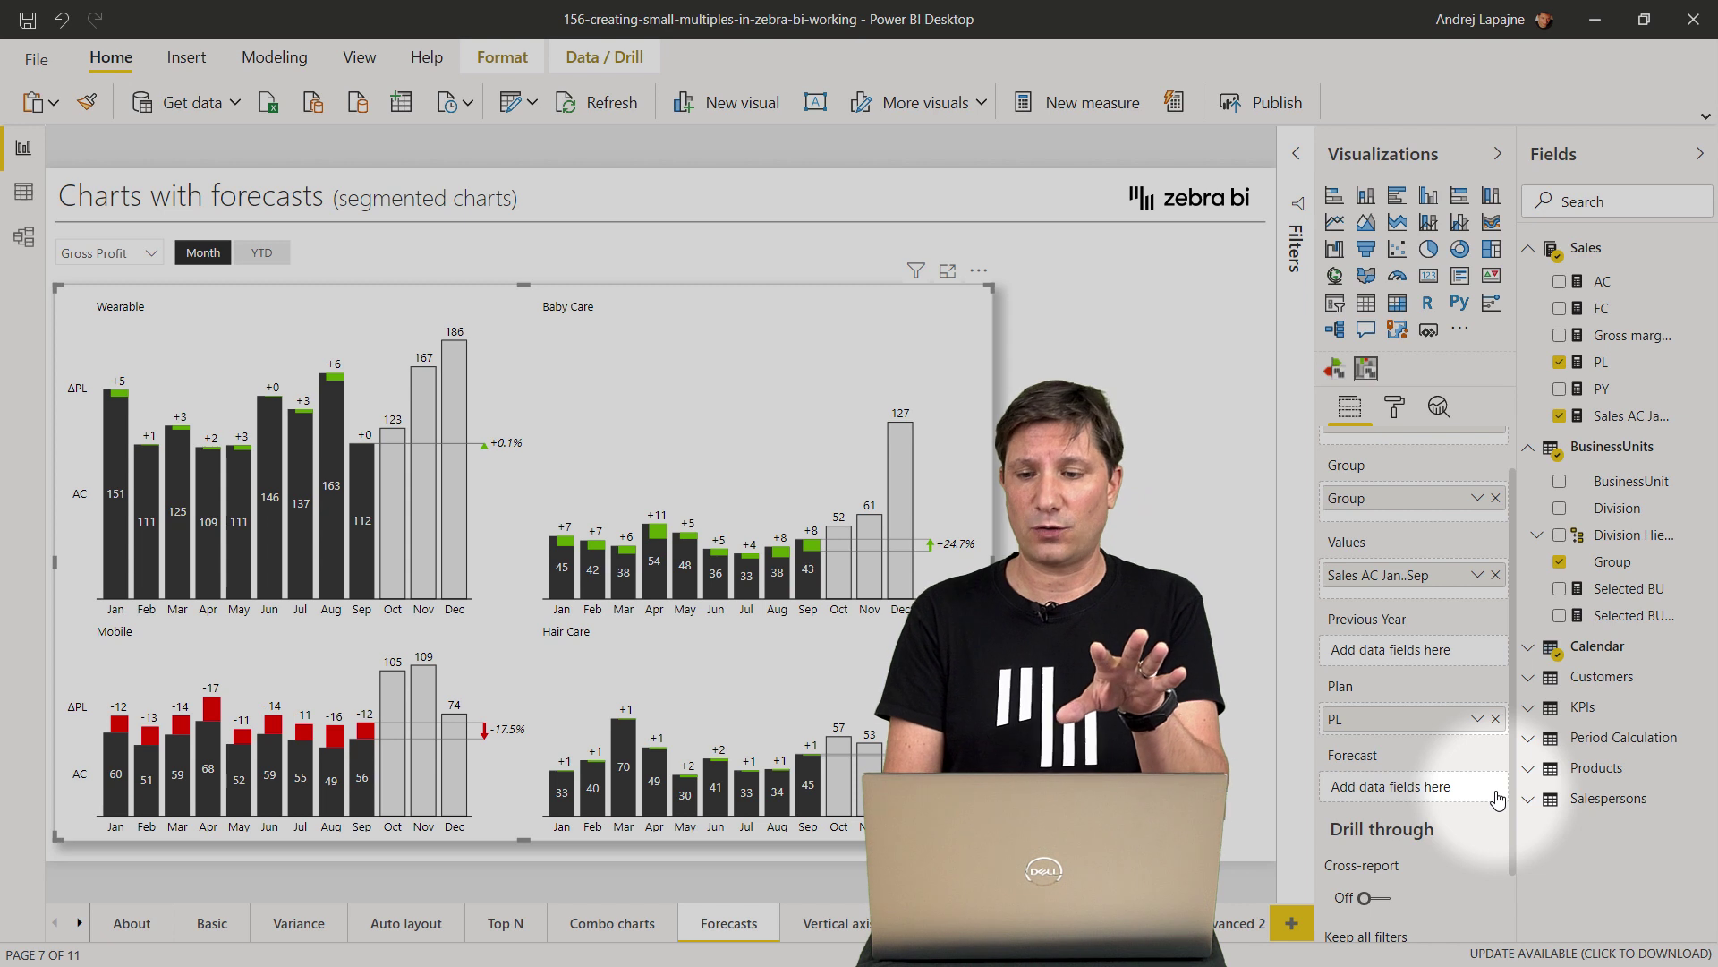
left_click_drag(1649, 313, 1417, 792)
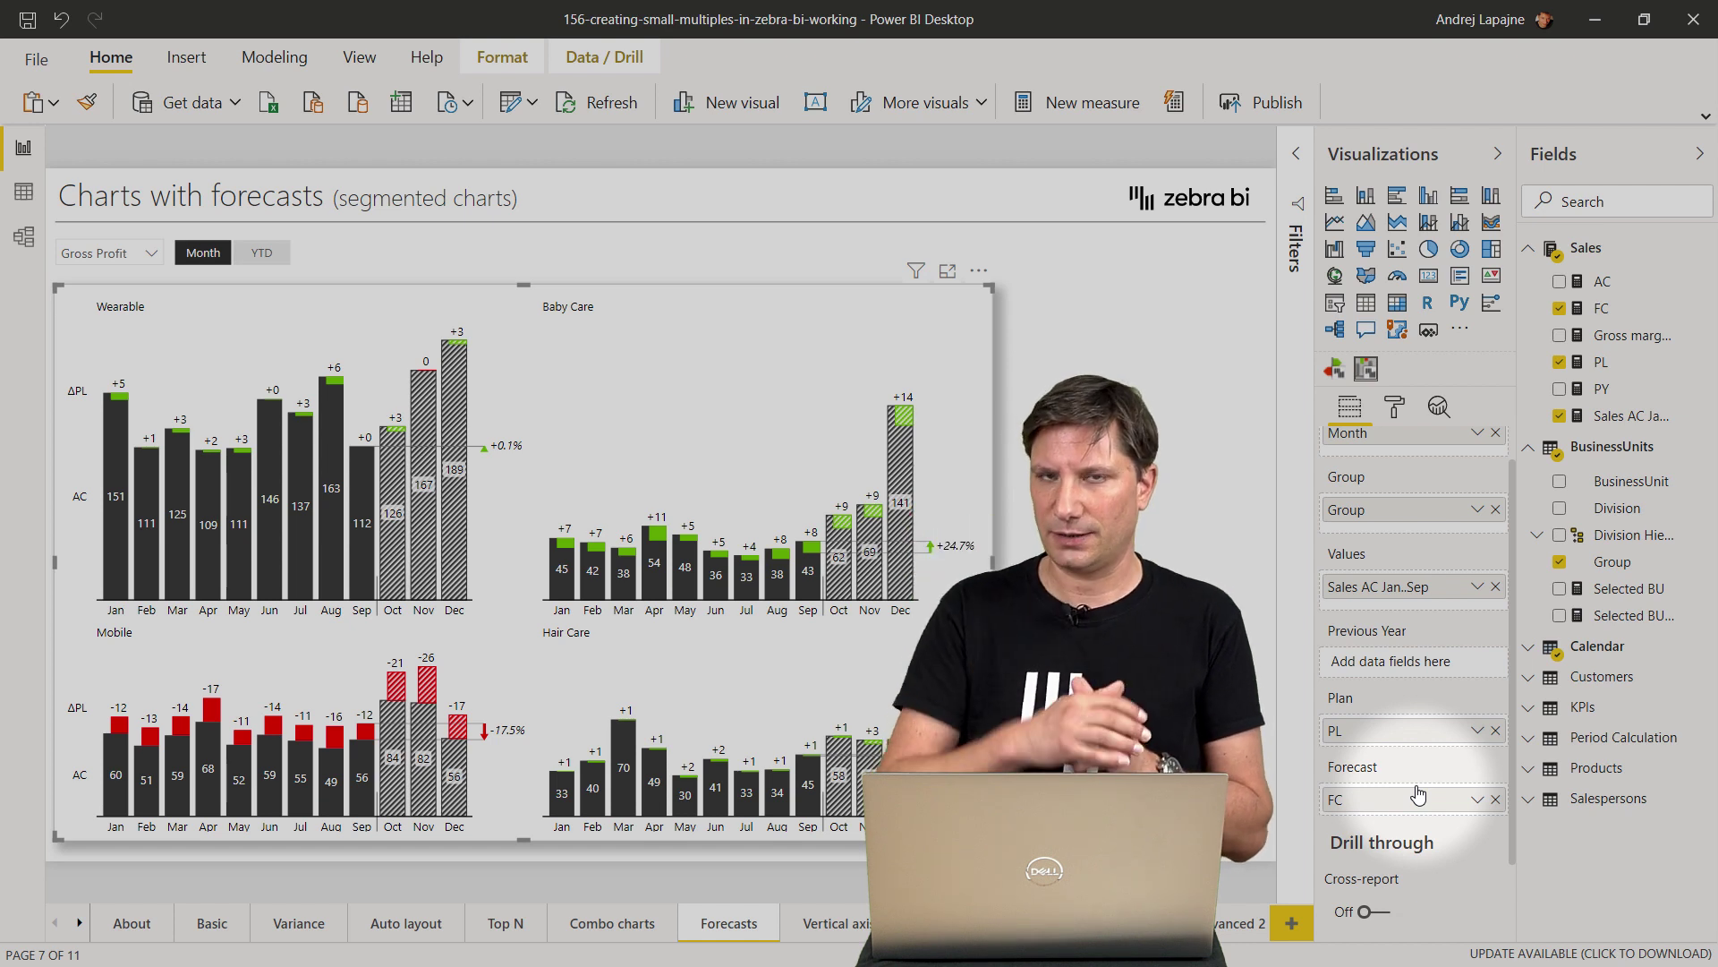
Switch the forecast charts to the area type, try the plain line type and return to area
left_click(982, 567)
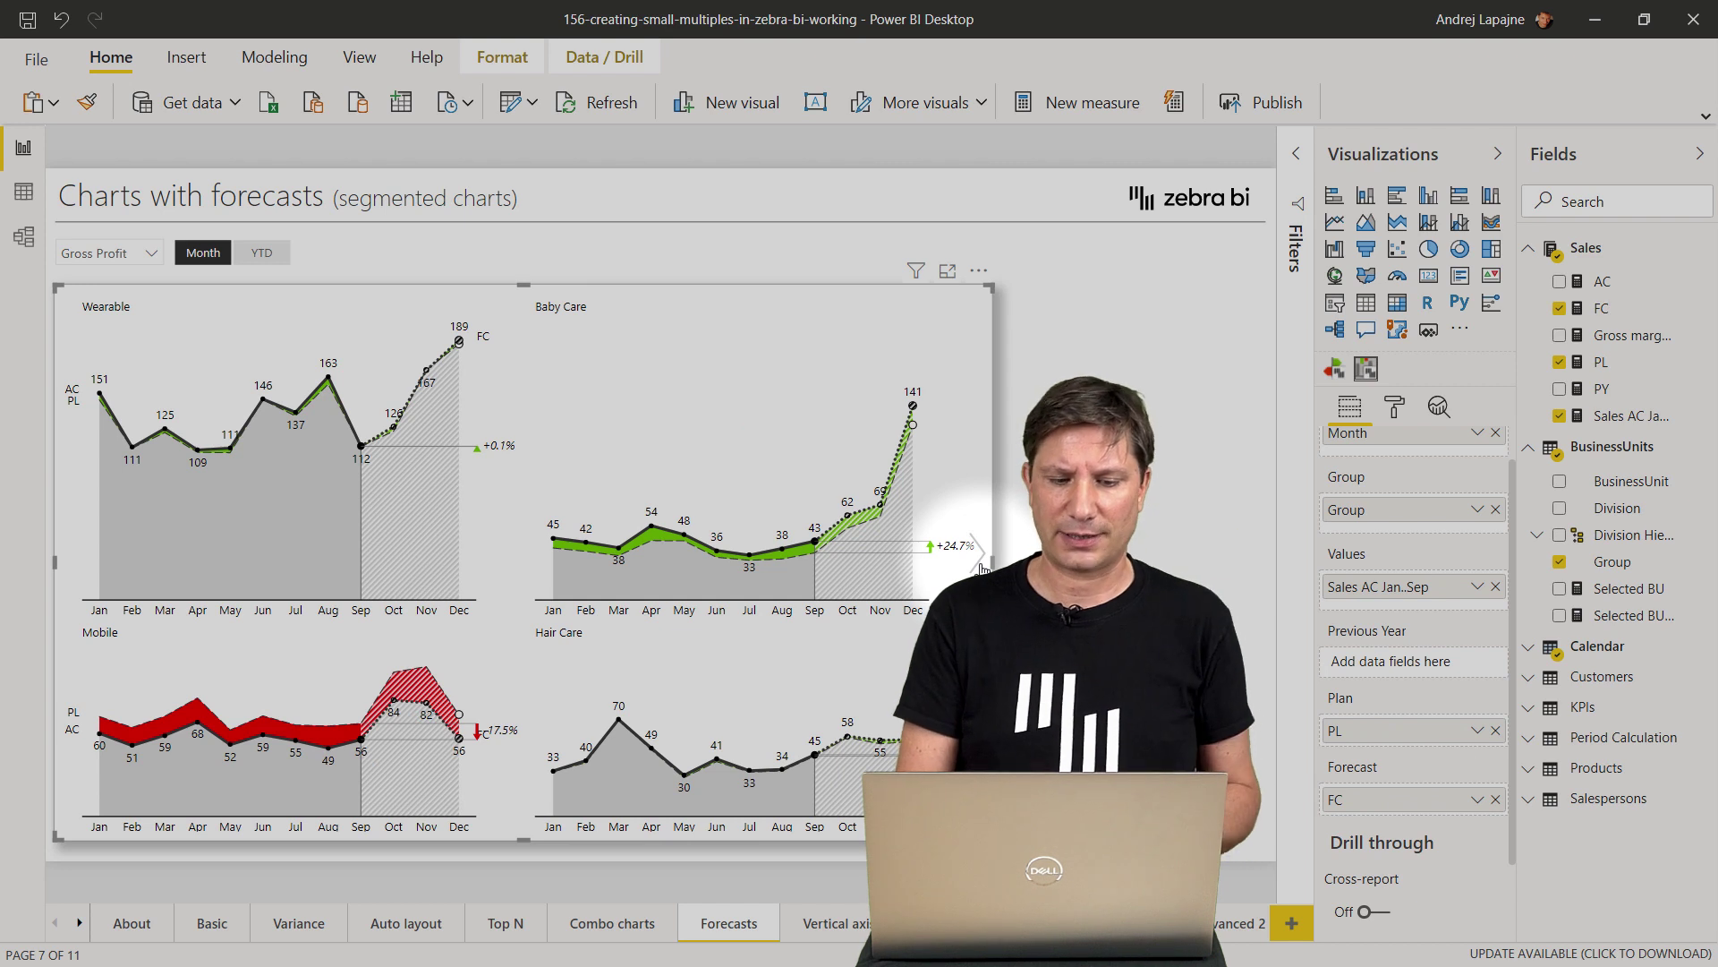
left_click(978, 557)
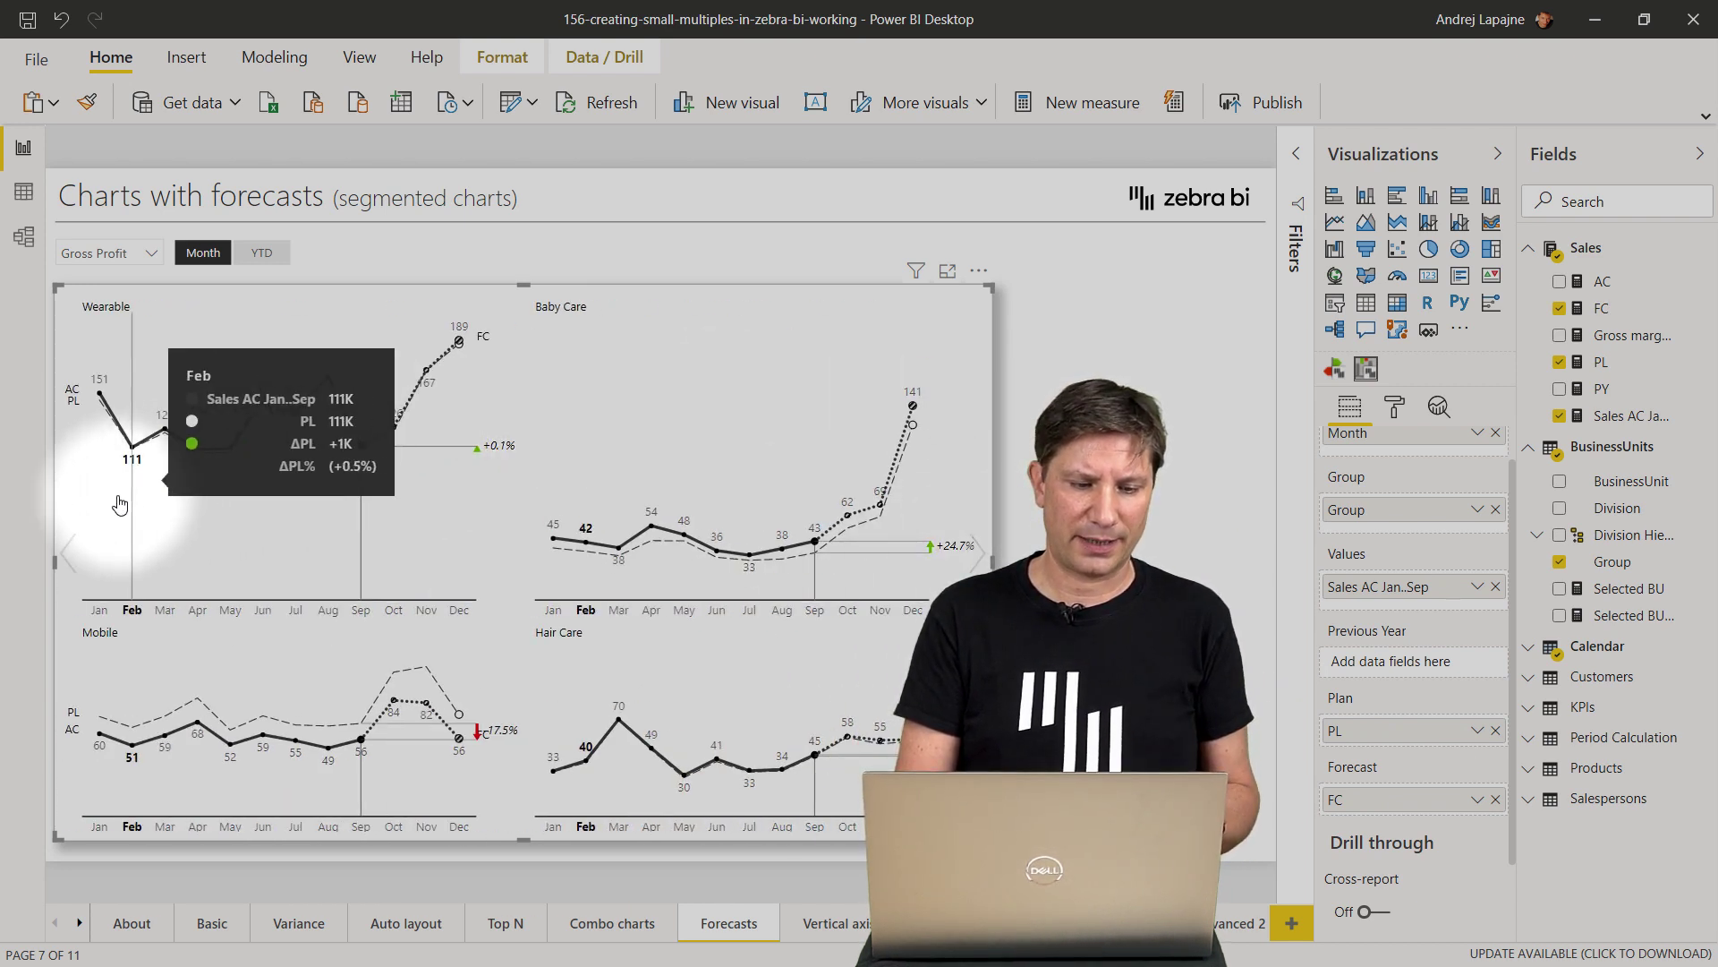
left_click(65, 550)
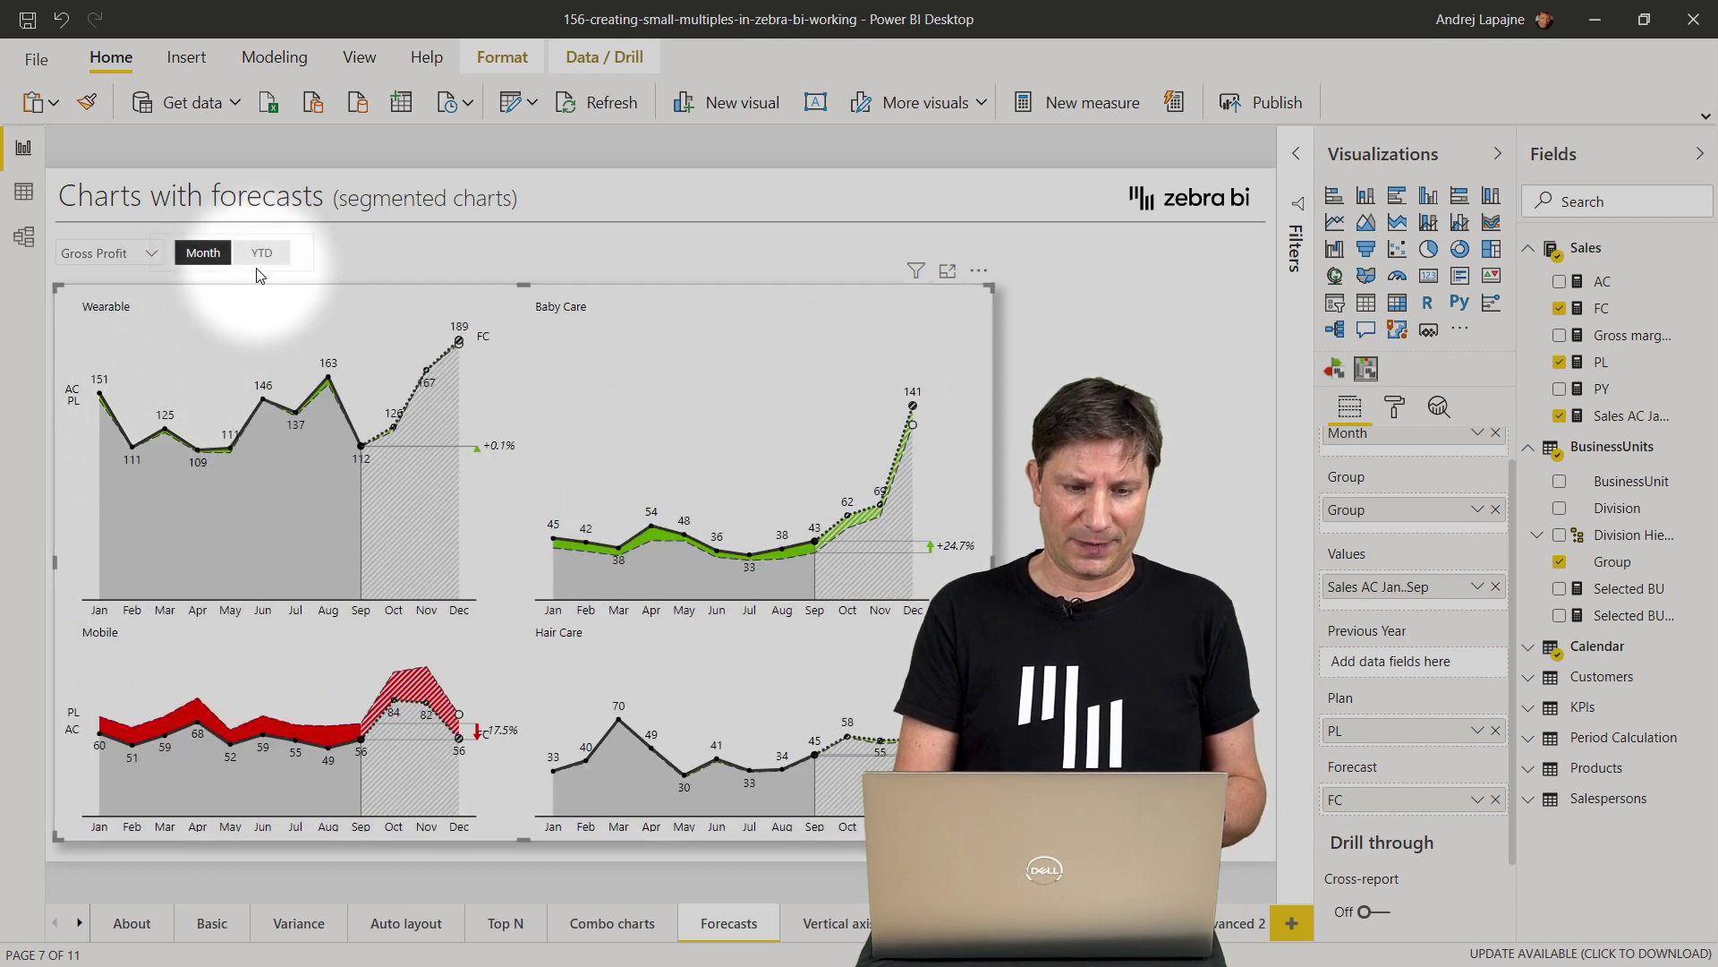
Set the period calculation to YTD, then browse to the next chart type and return to the area charts
left_click(268, 254)
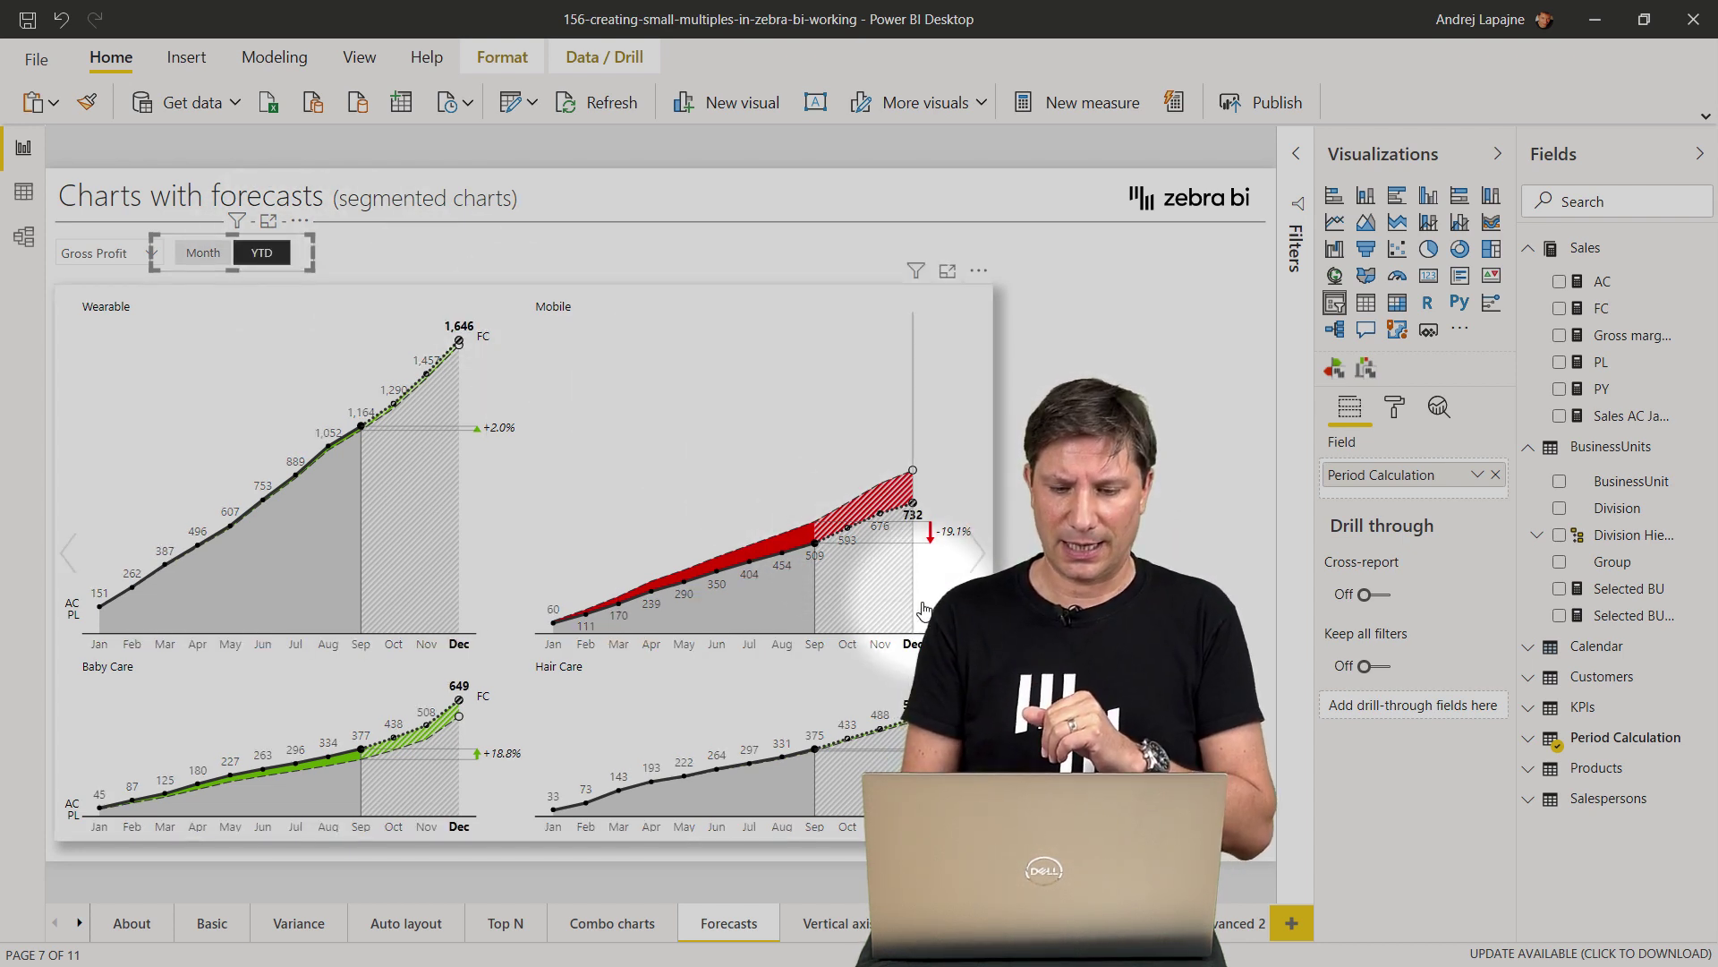
left_click(977, 570)
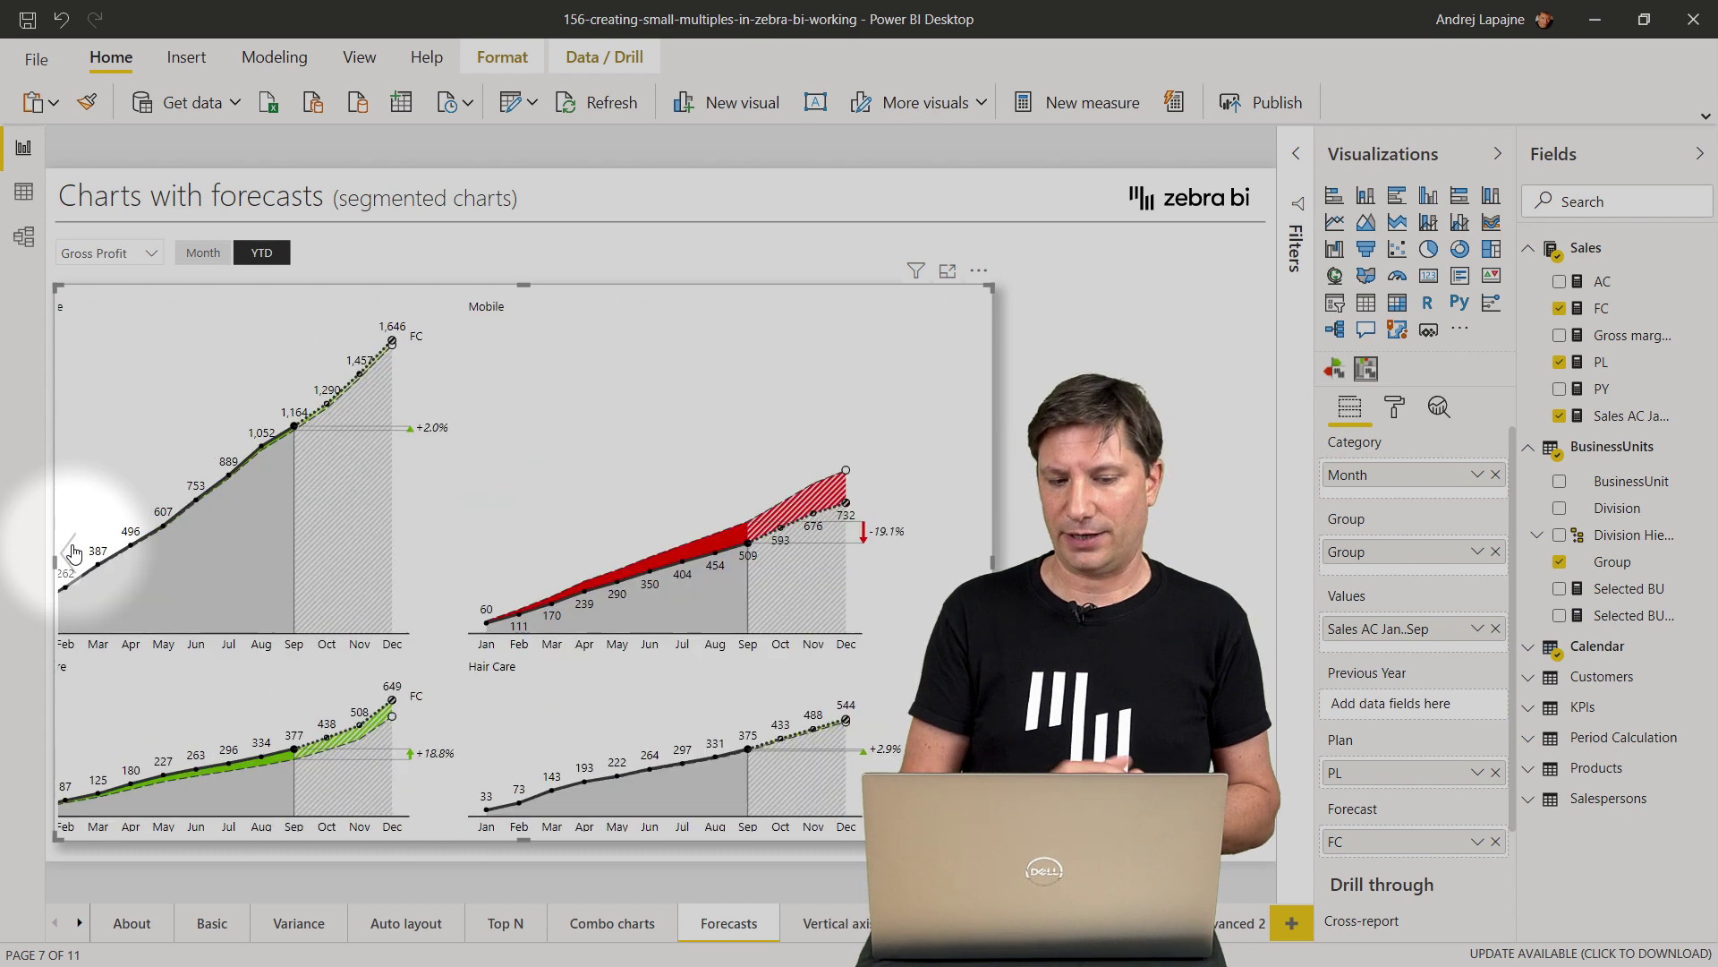
left_click(73, 553)
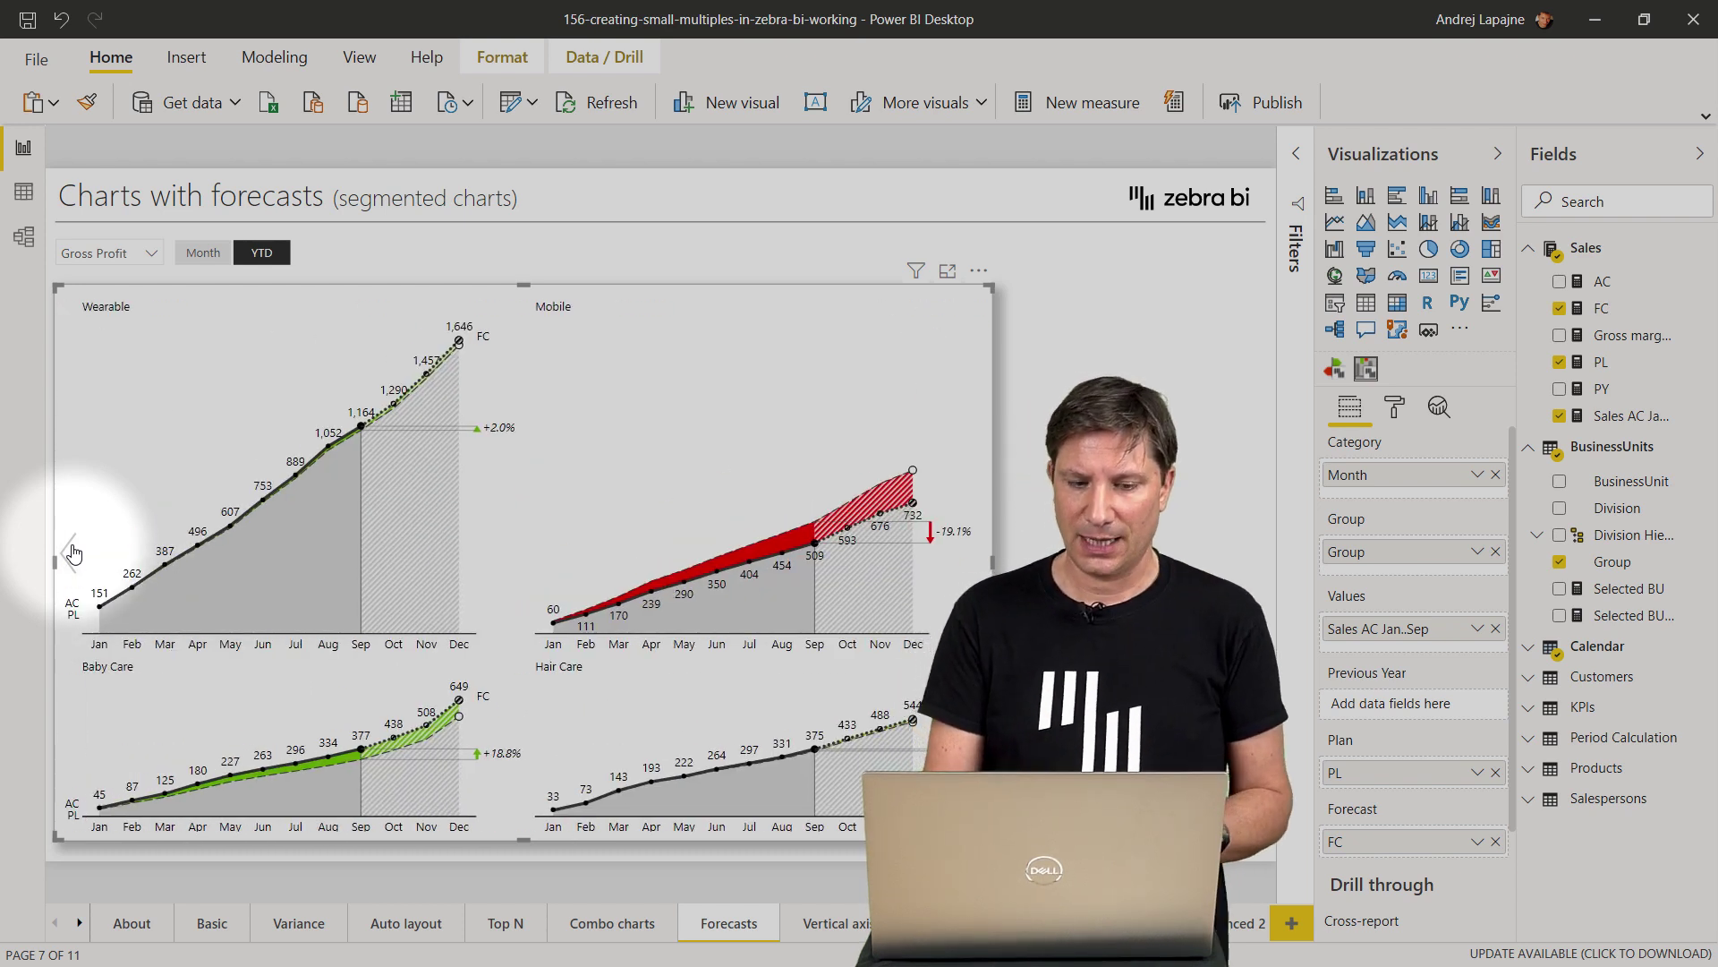
On the Vertical axis page, turn off Show vertical charts in the quarterly chart's settings
left_click(828, 931)
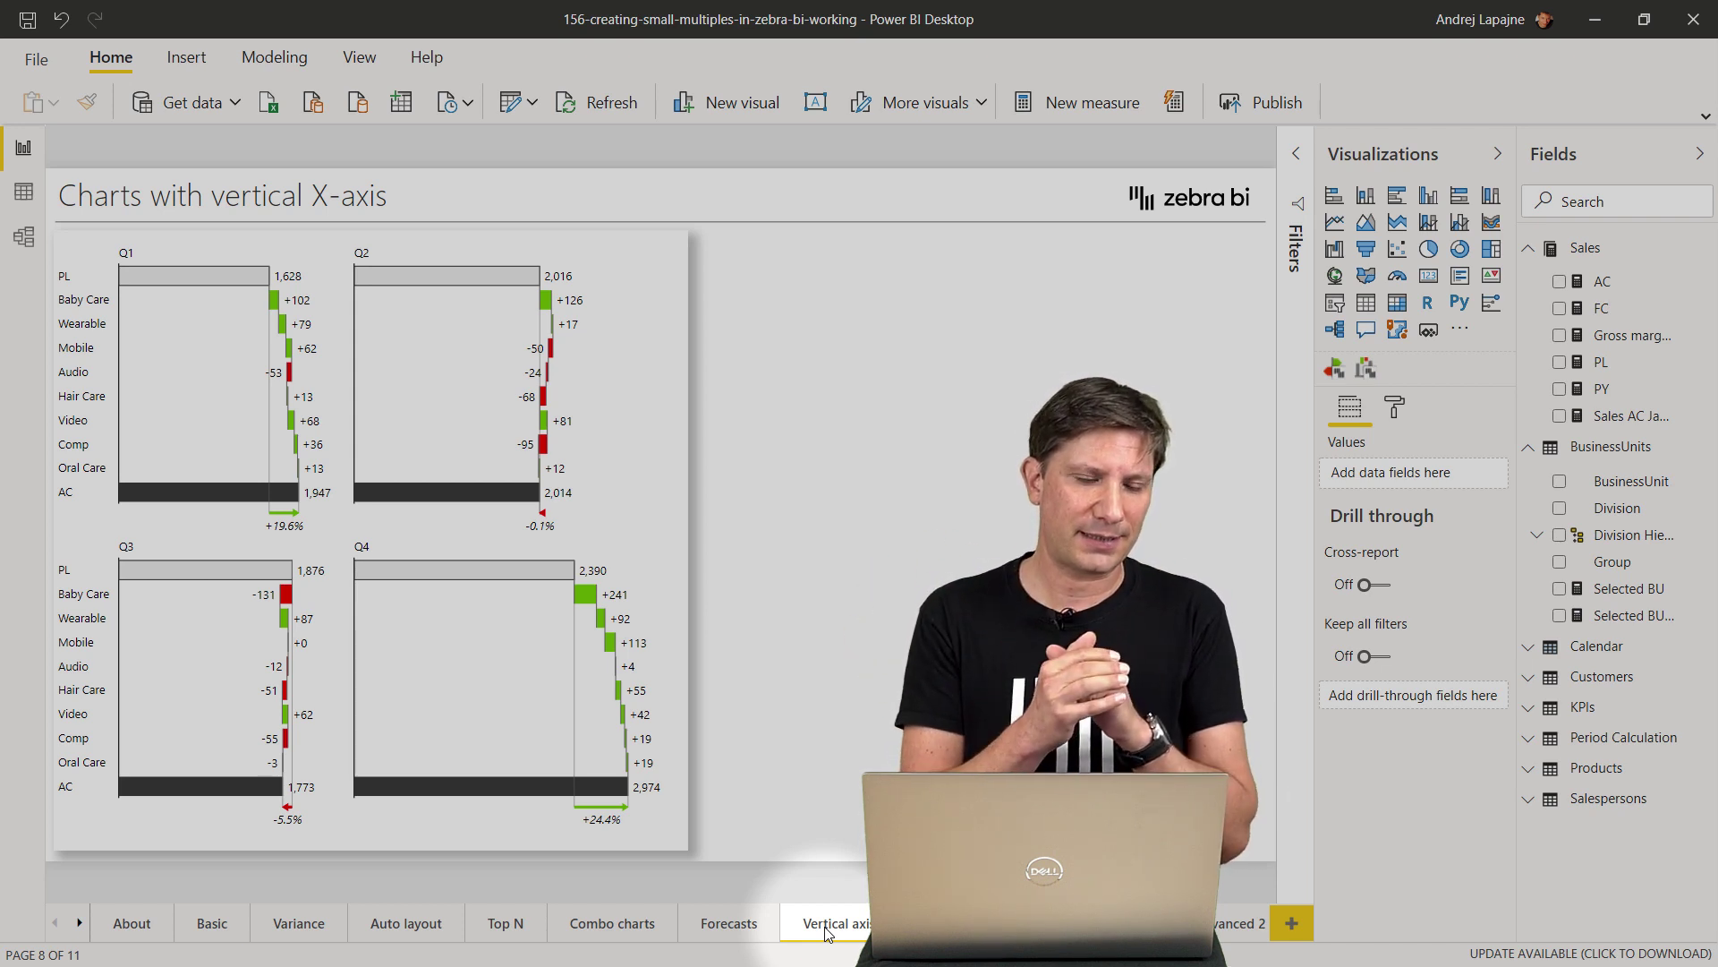
left_click(641, 398)
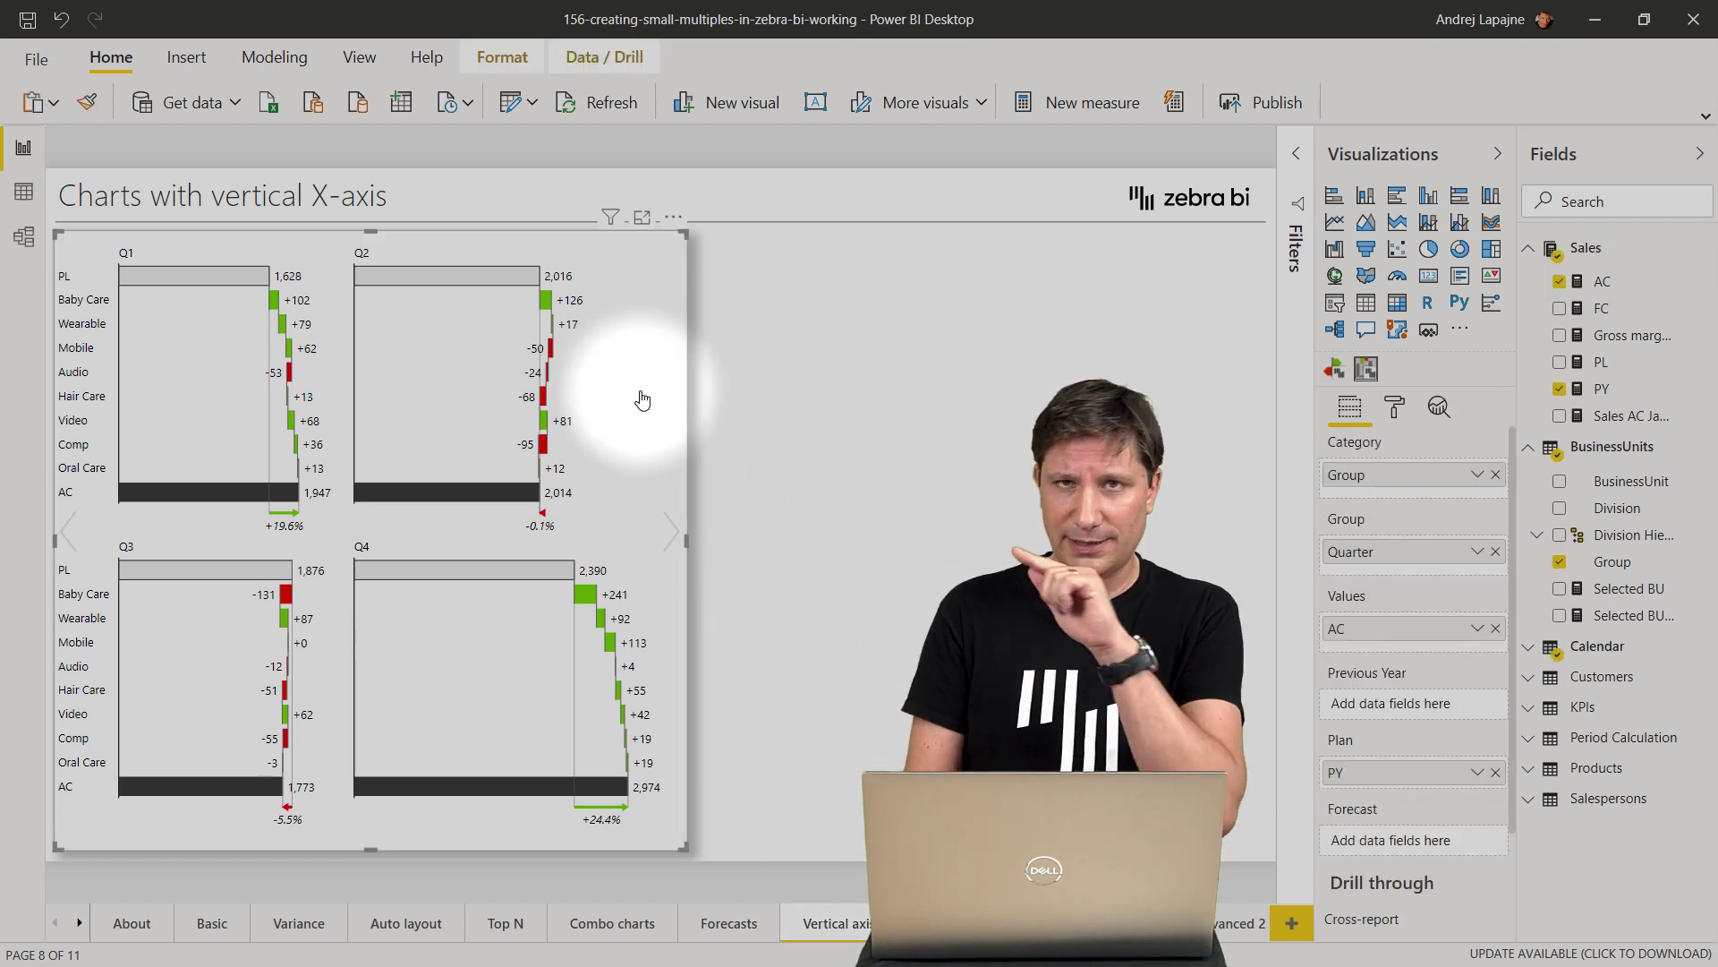
left_click(1396, 409)
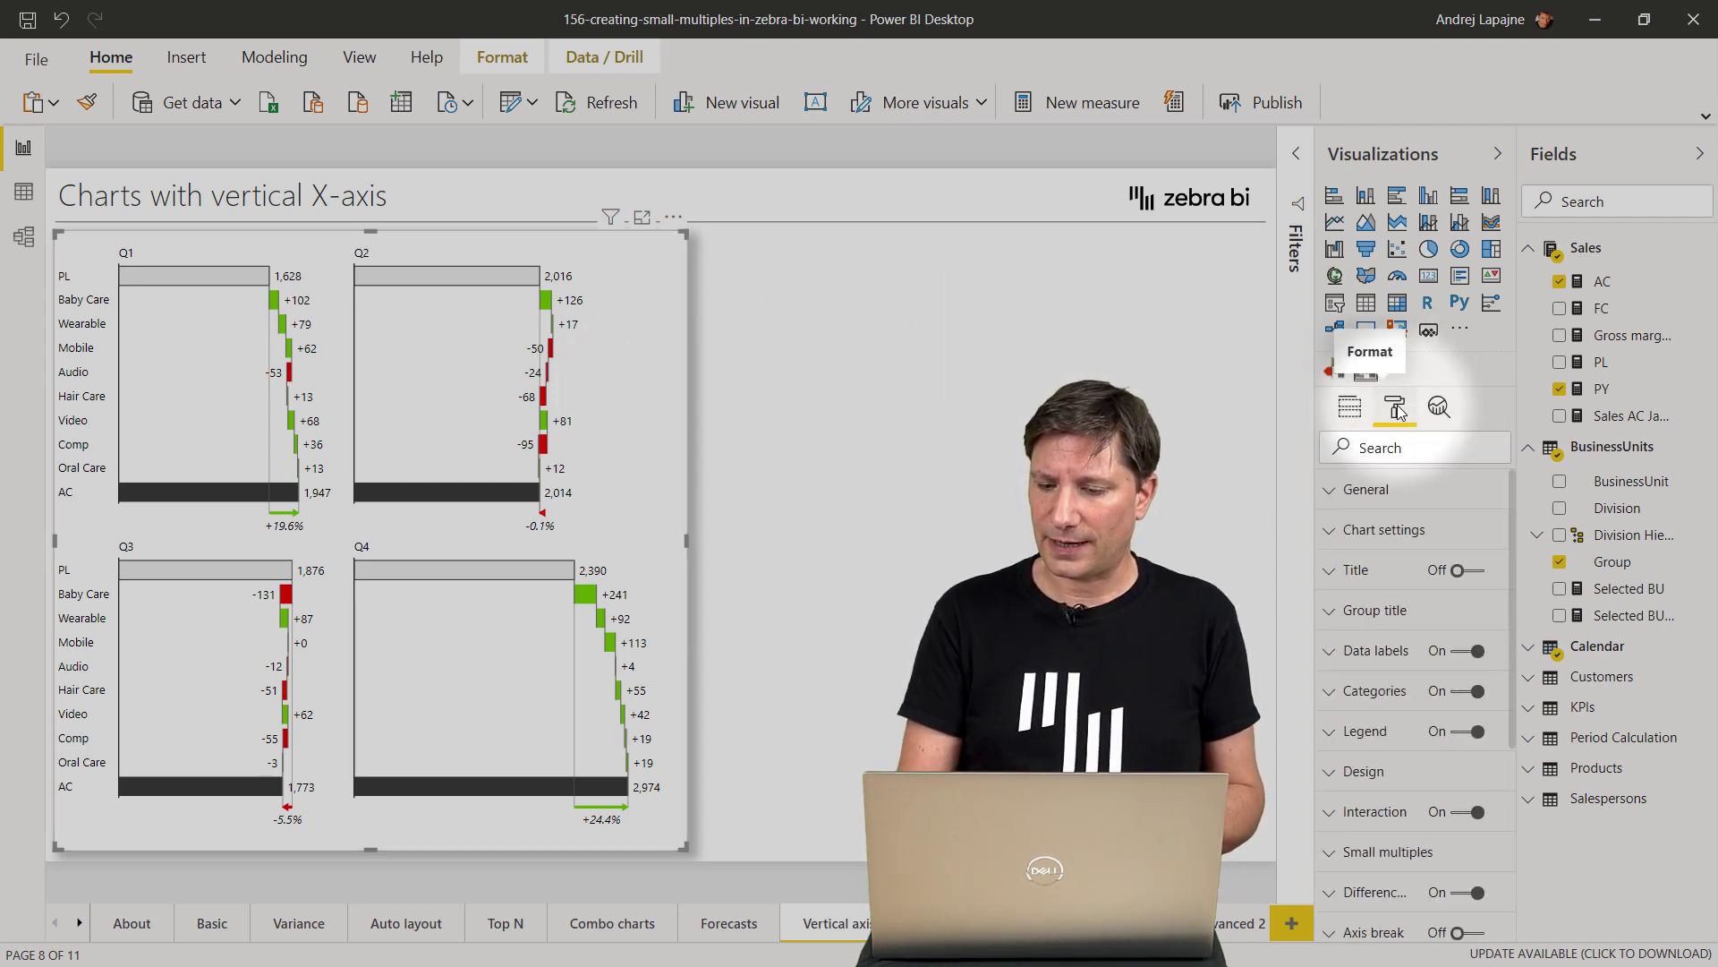
left_click(1386, 531)
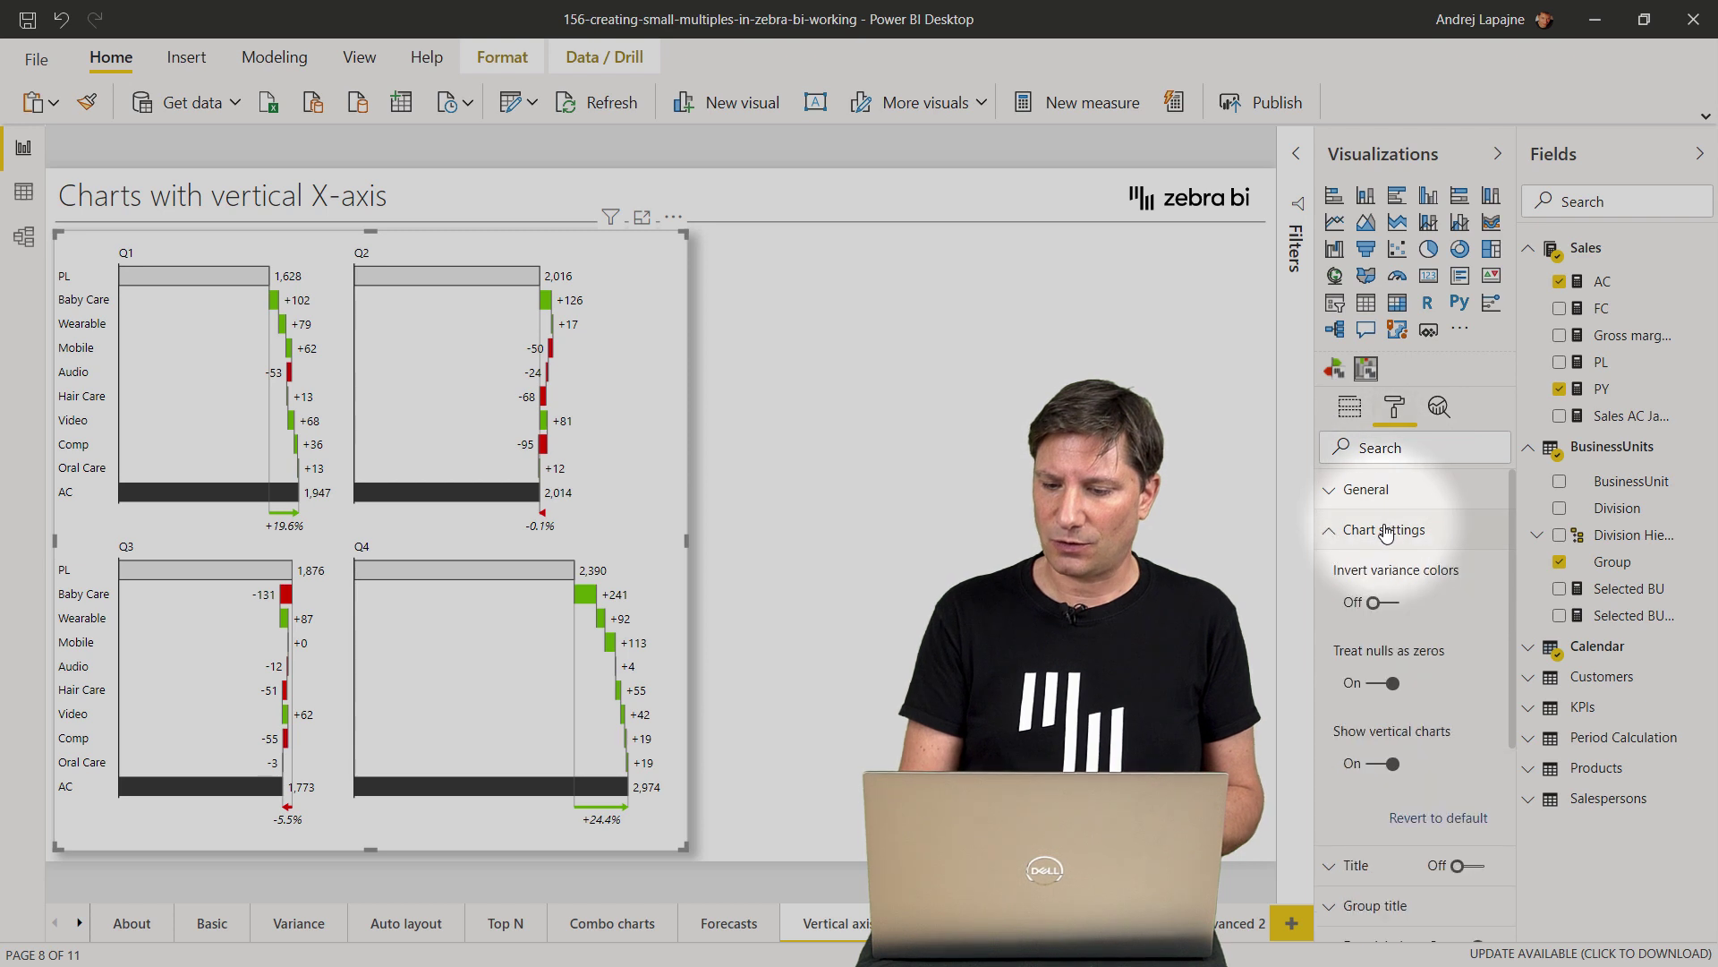
scroll(1387, 528, "down", 1)
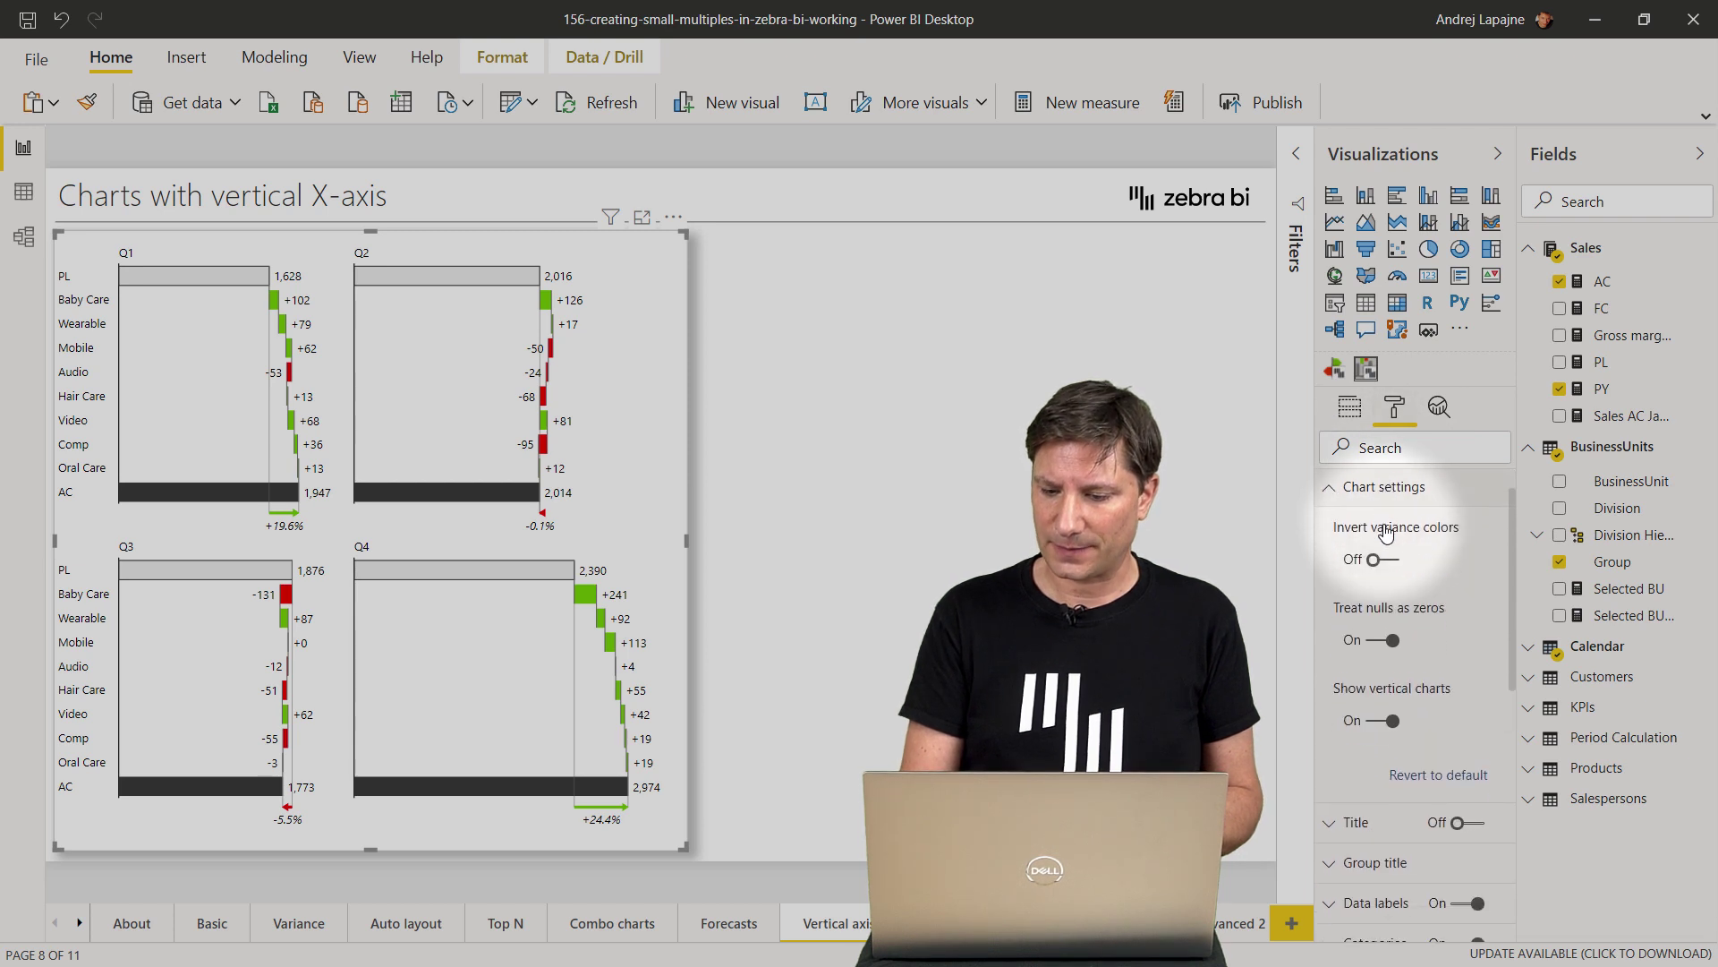
left_click(1390, 713)
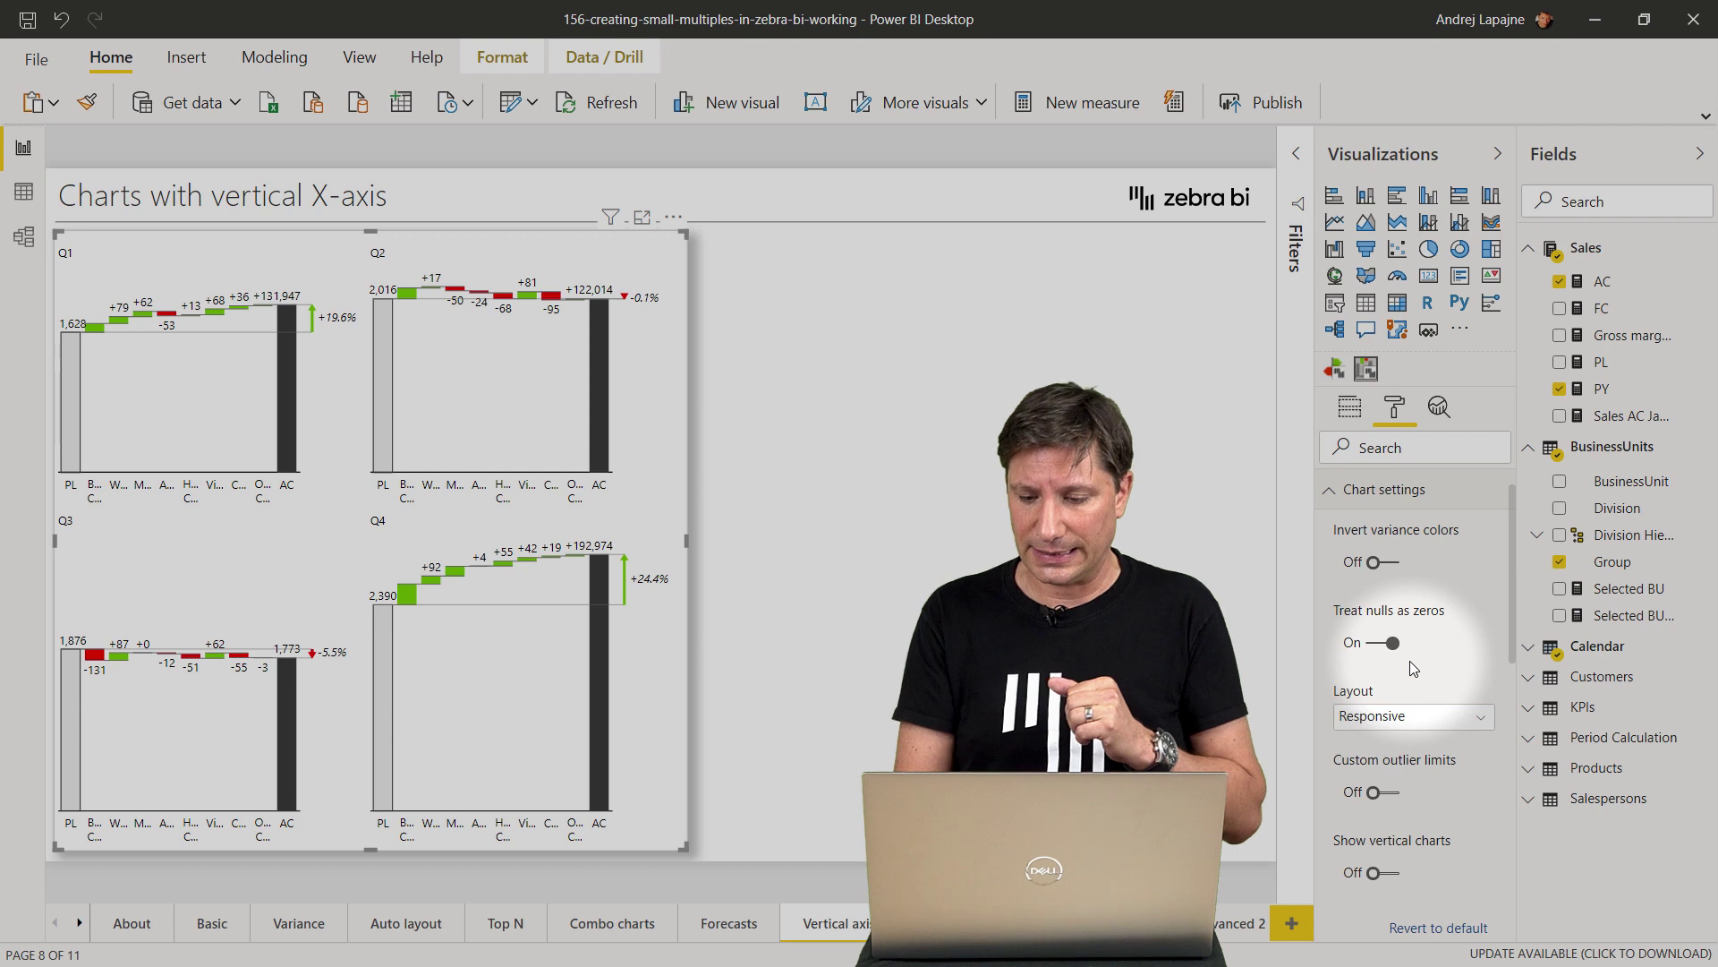
Turn Show vertical charts back on and switch the quarterly waterfalls to the integrated variance bar charts
scroll(1418, 672, "down", 1)
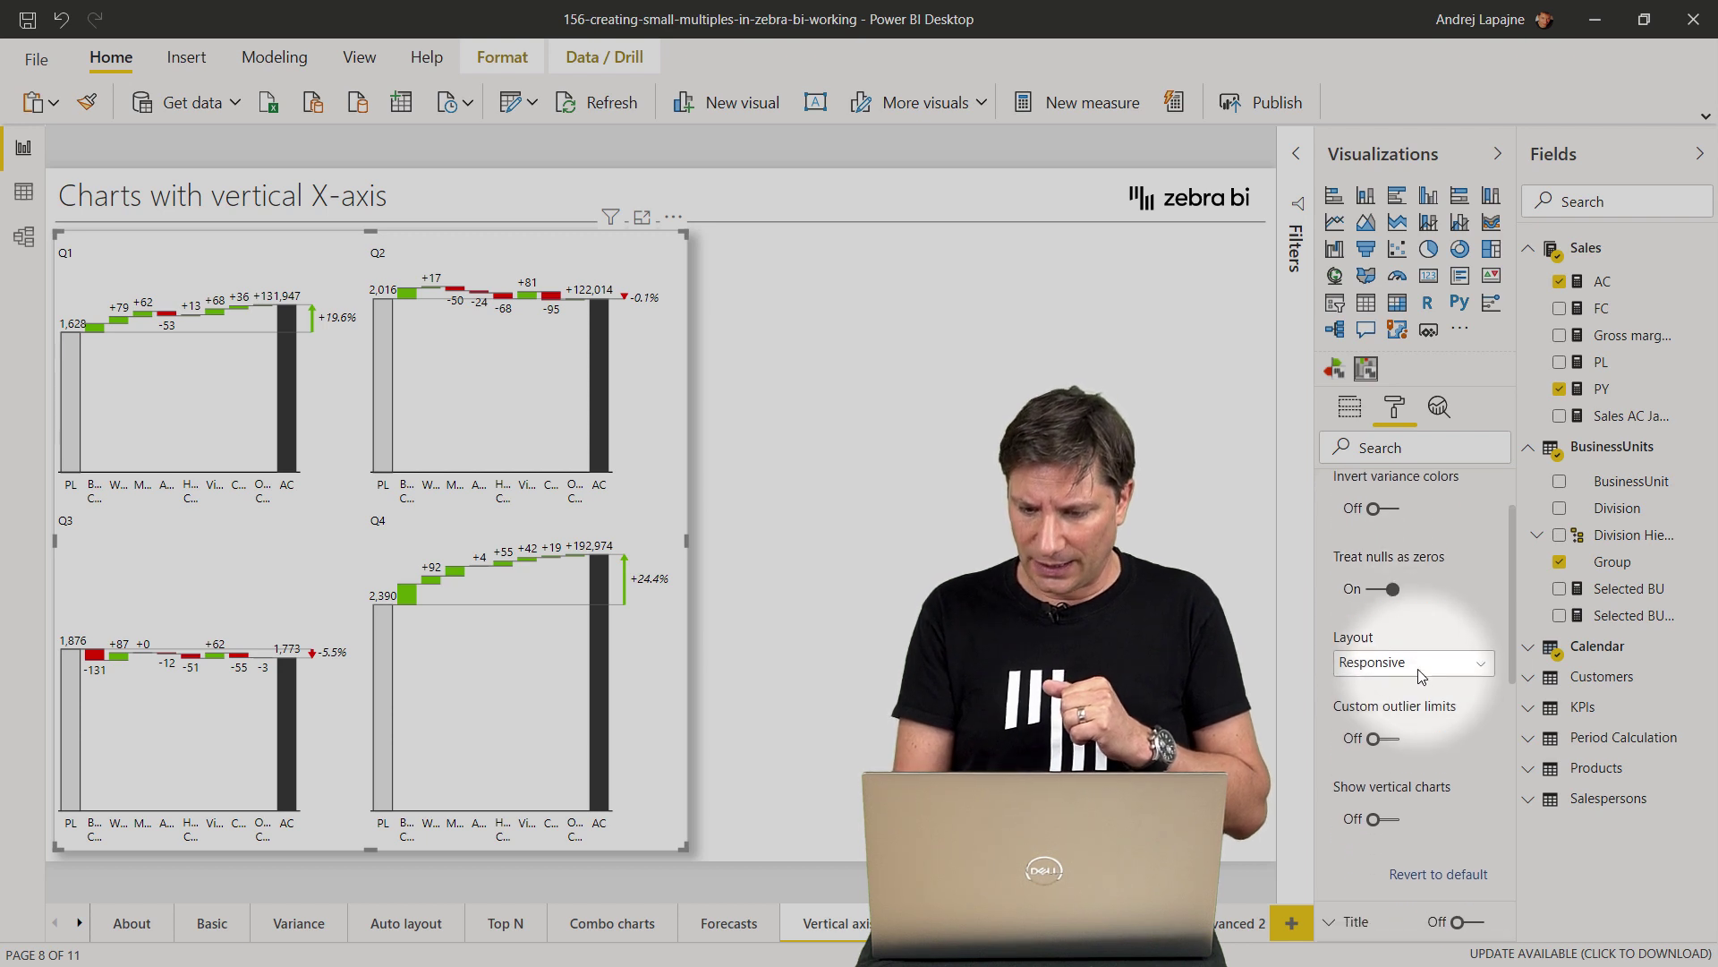
left_click(1375, 808)
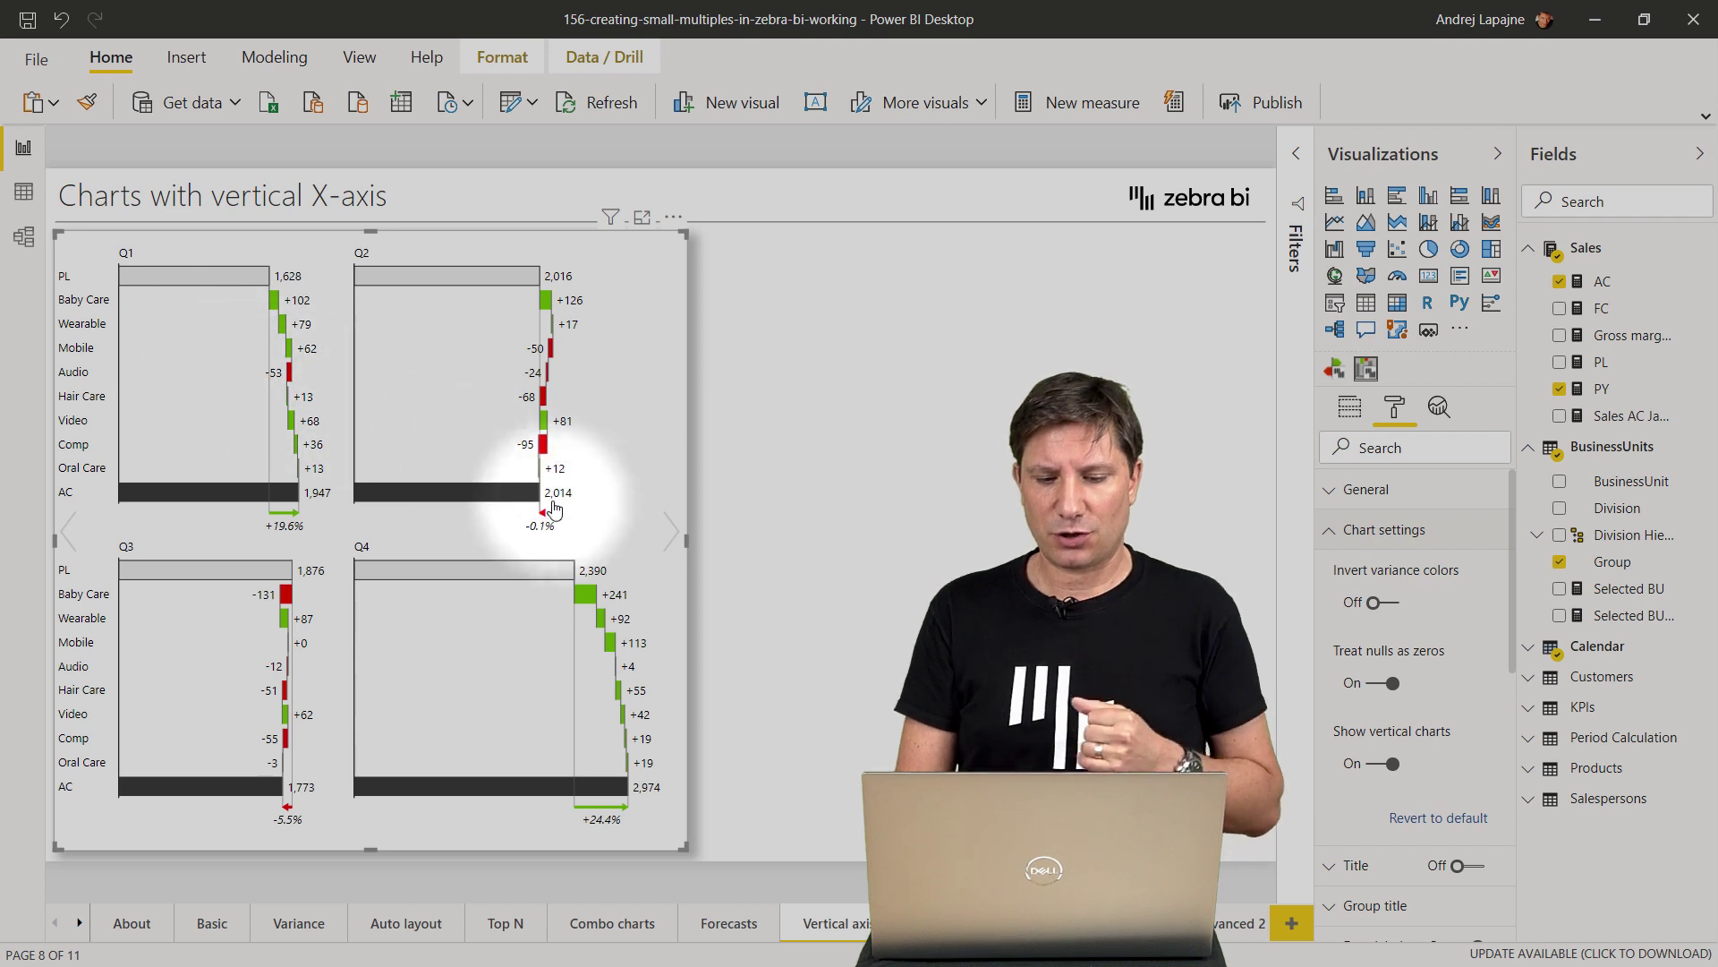
left_click(671, 541)
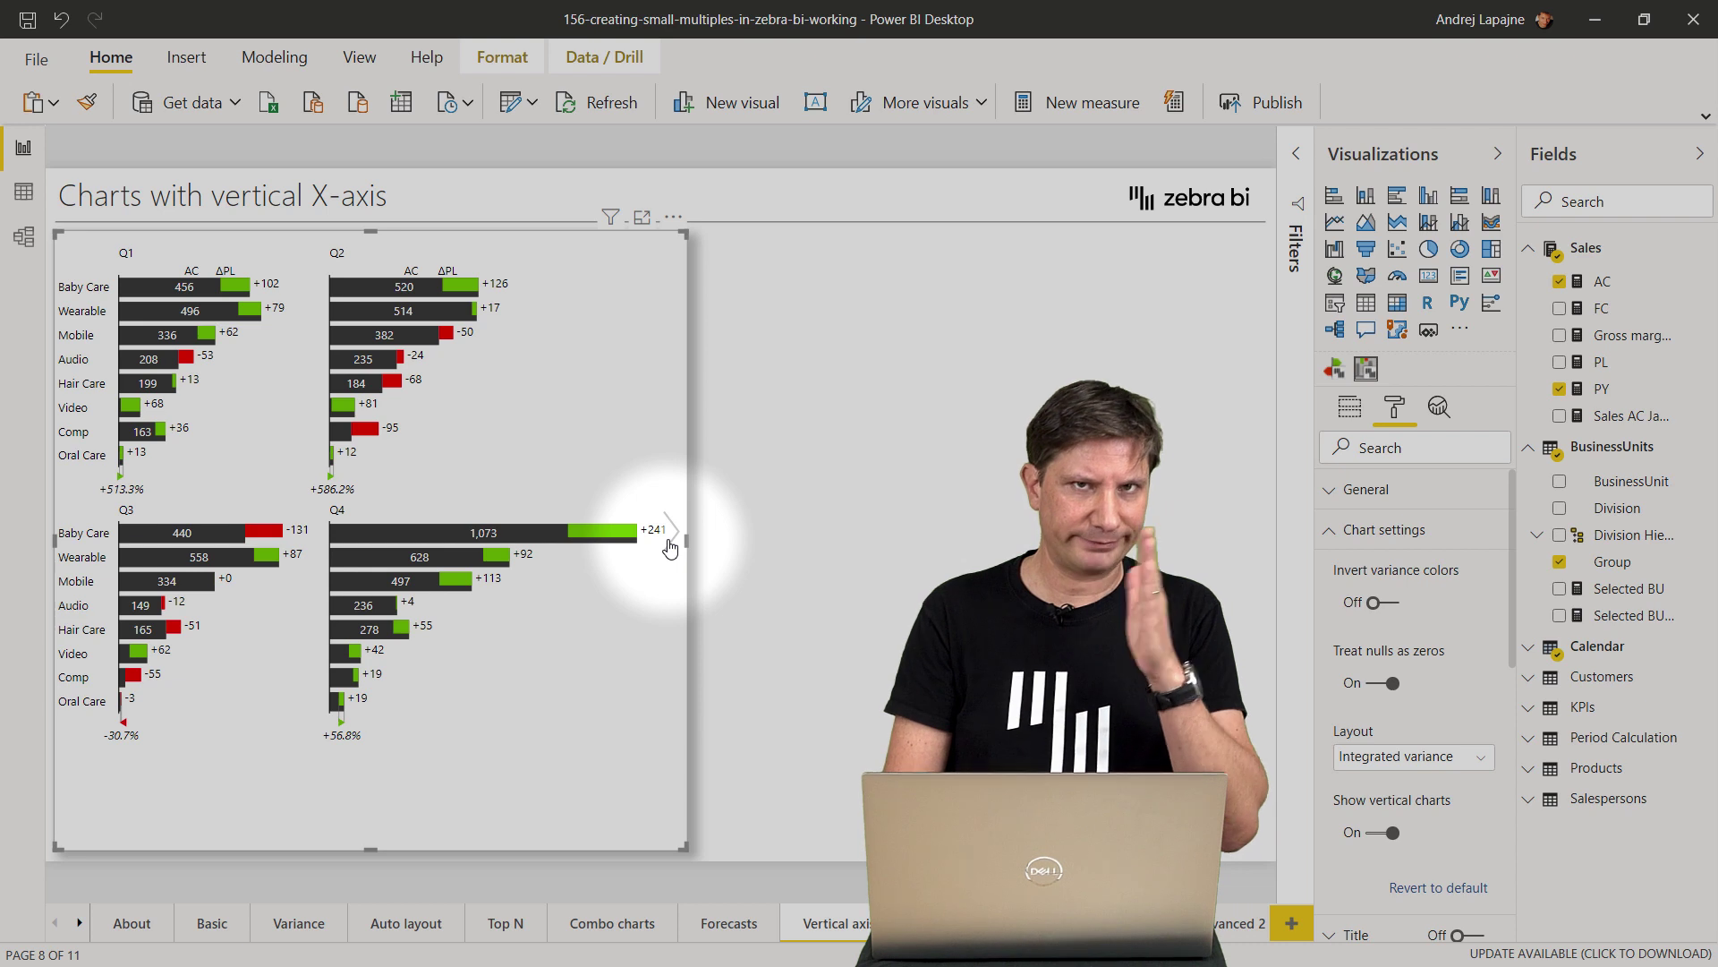
Switch the quarterly vertical charts from integrated variance bars to the next chart type
left_click(668, 542)
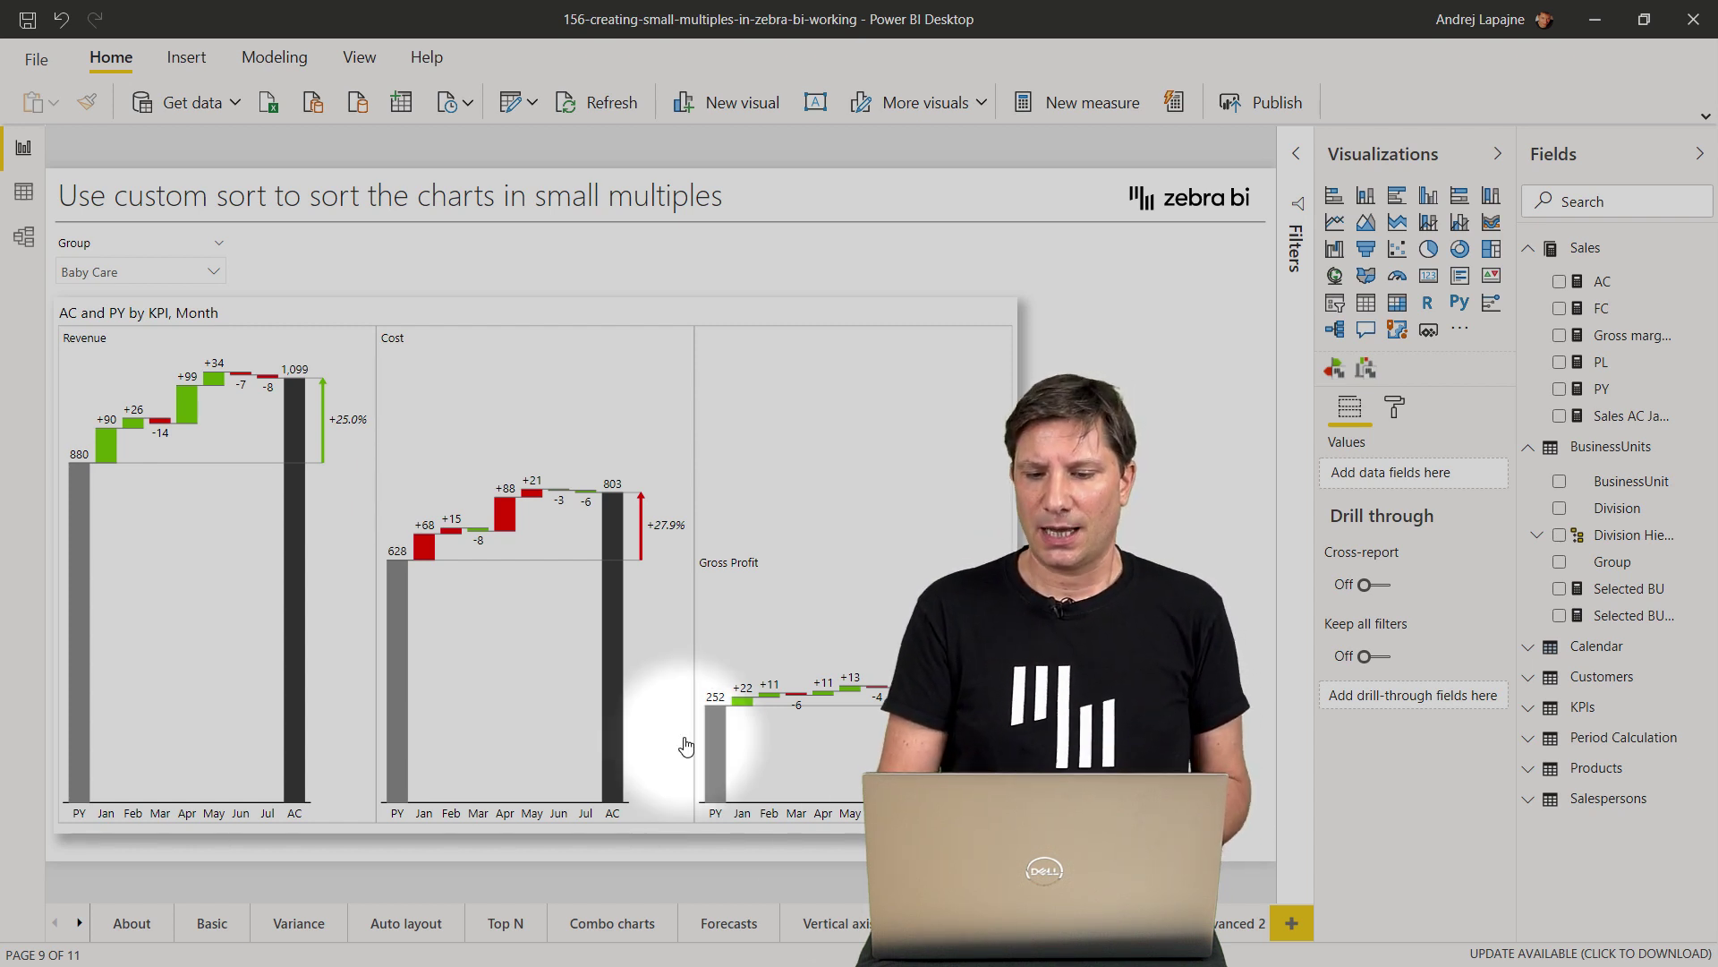
On the custom sort page, open the small multiples settings of the KPI waterfall chart
left_click(900, 323)
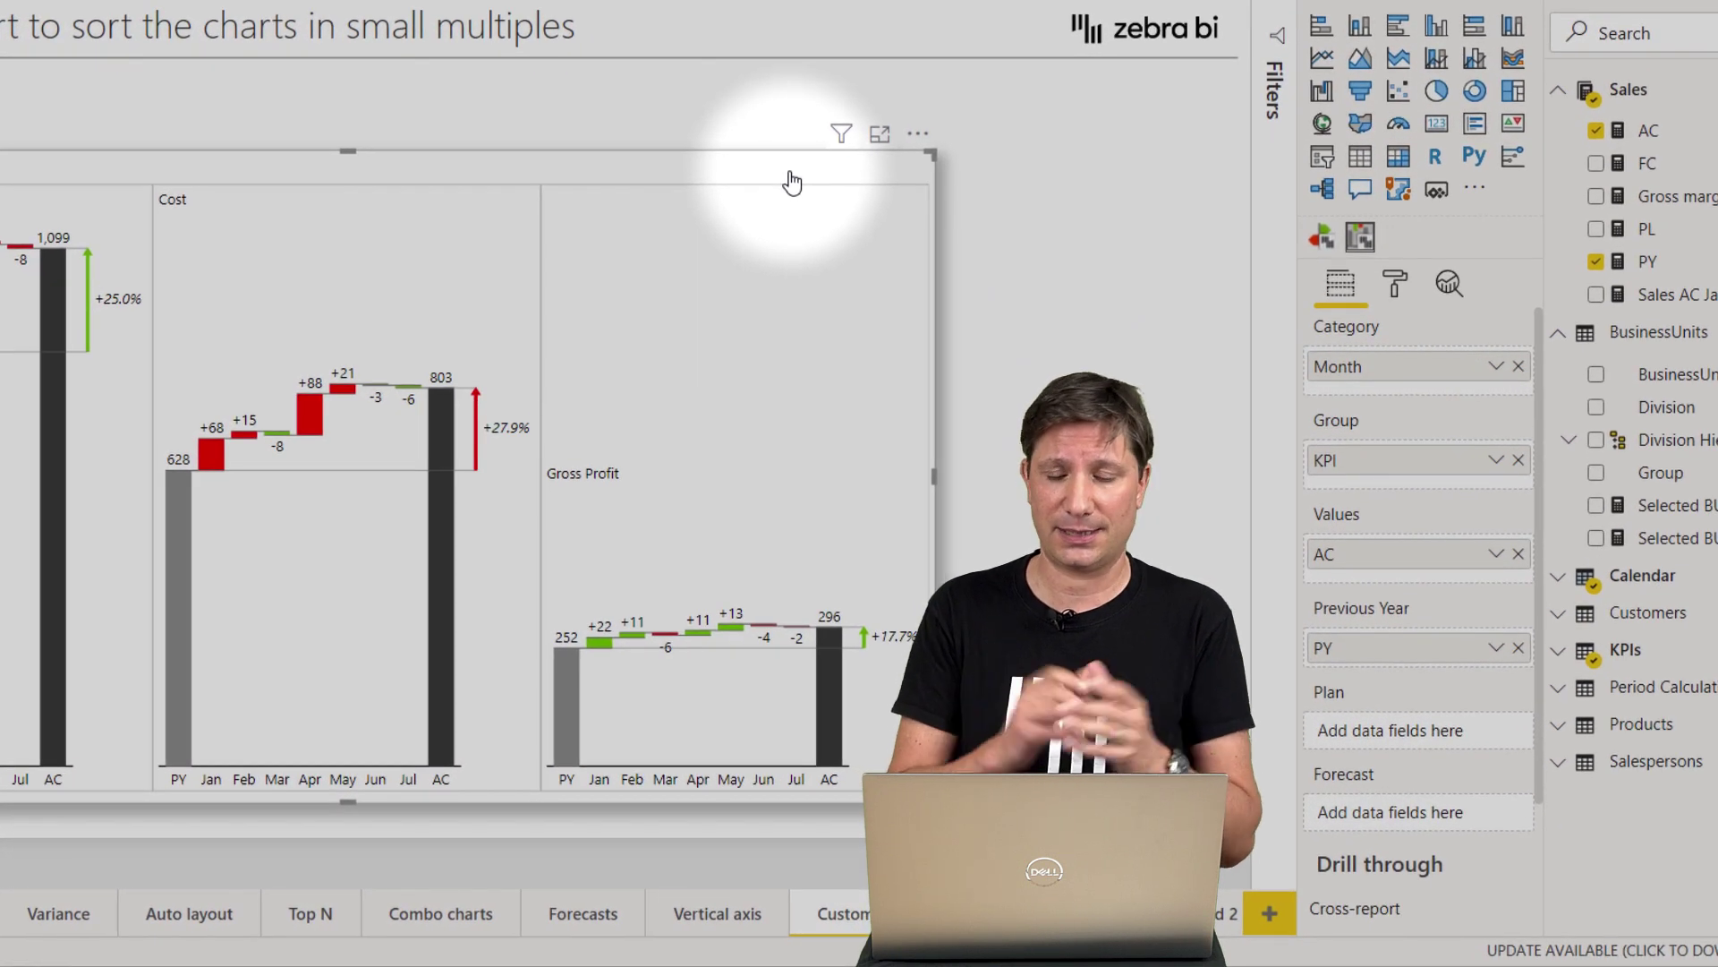
left_click(1396, 284)
scroll(1366, 692, "down", 3)
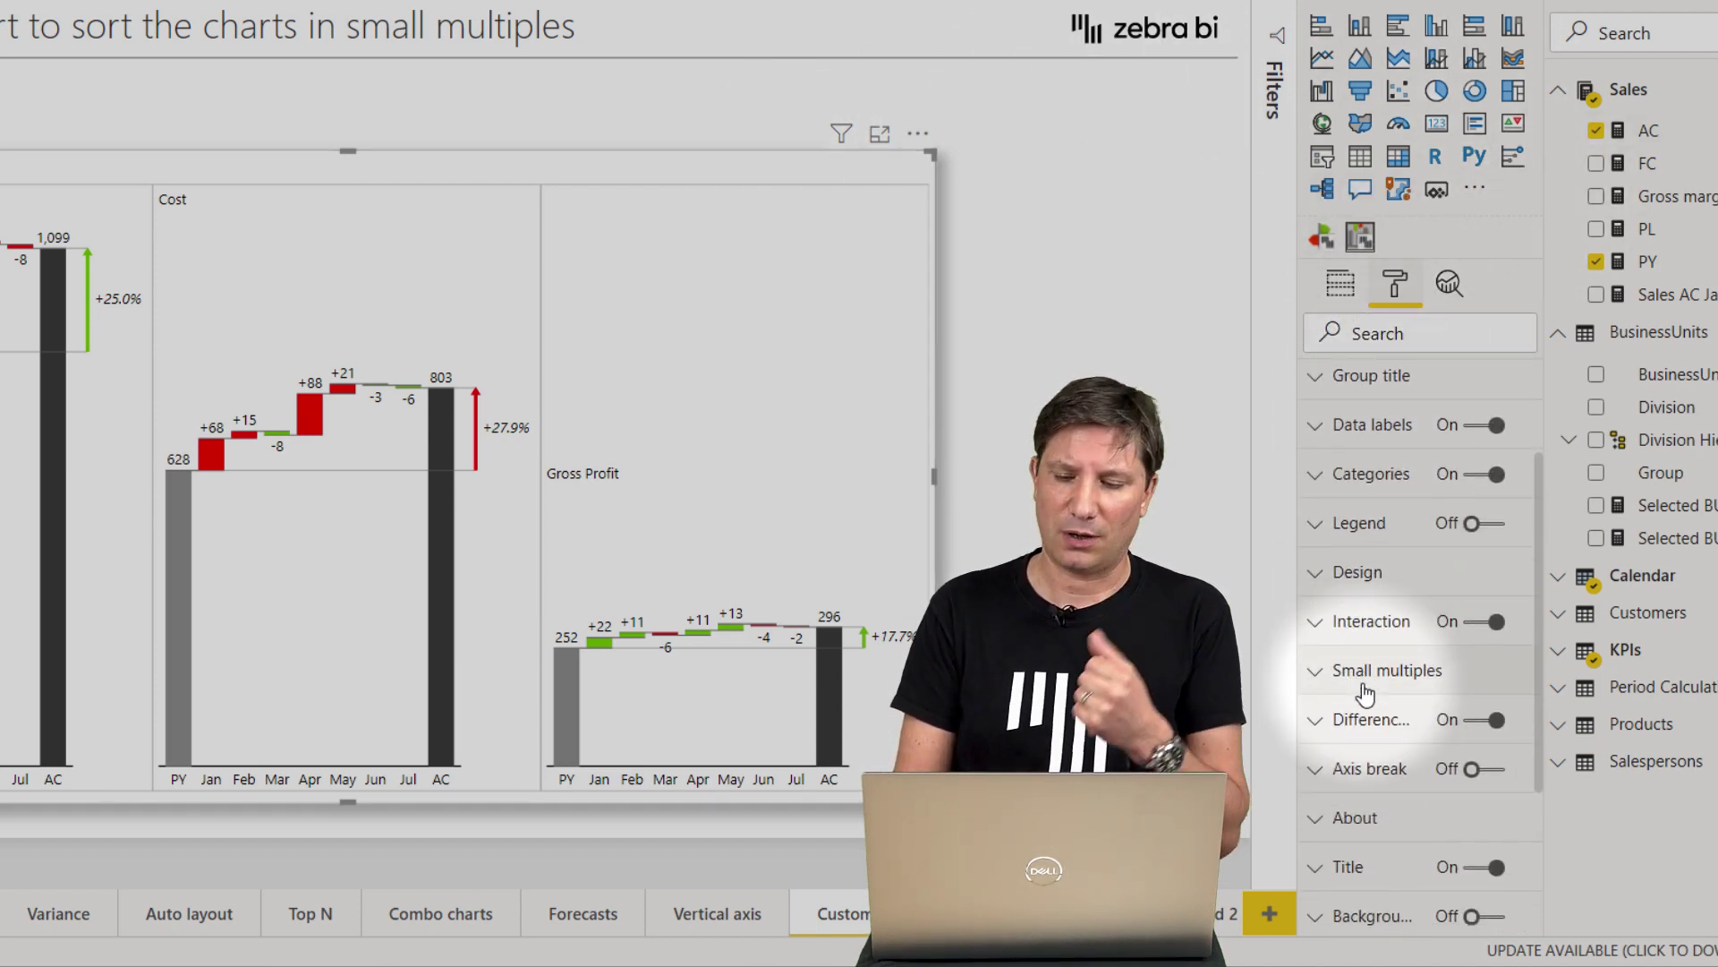
scroll(1364, 692, "down", 4)
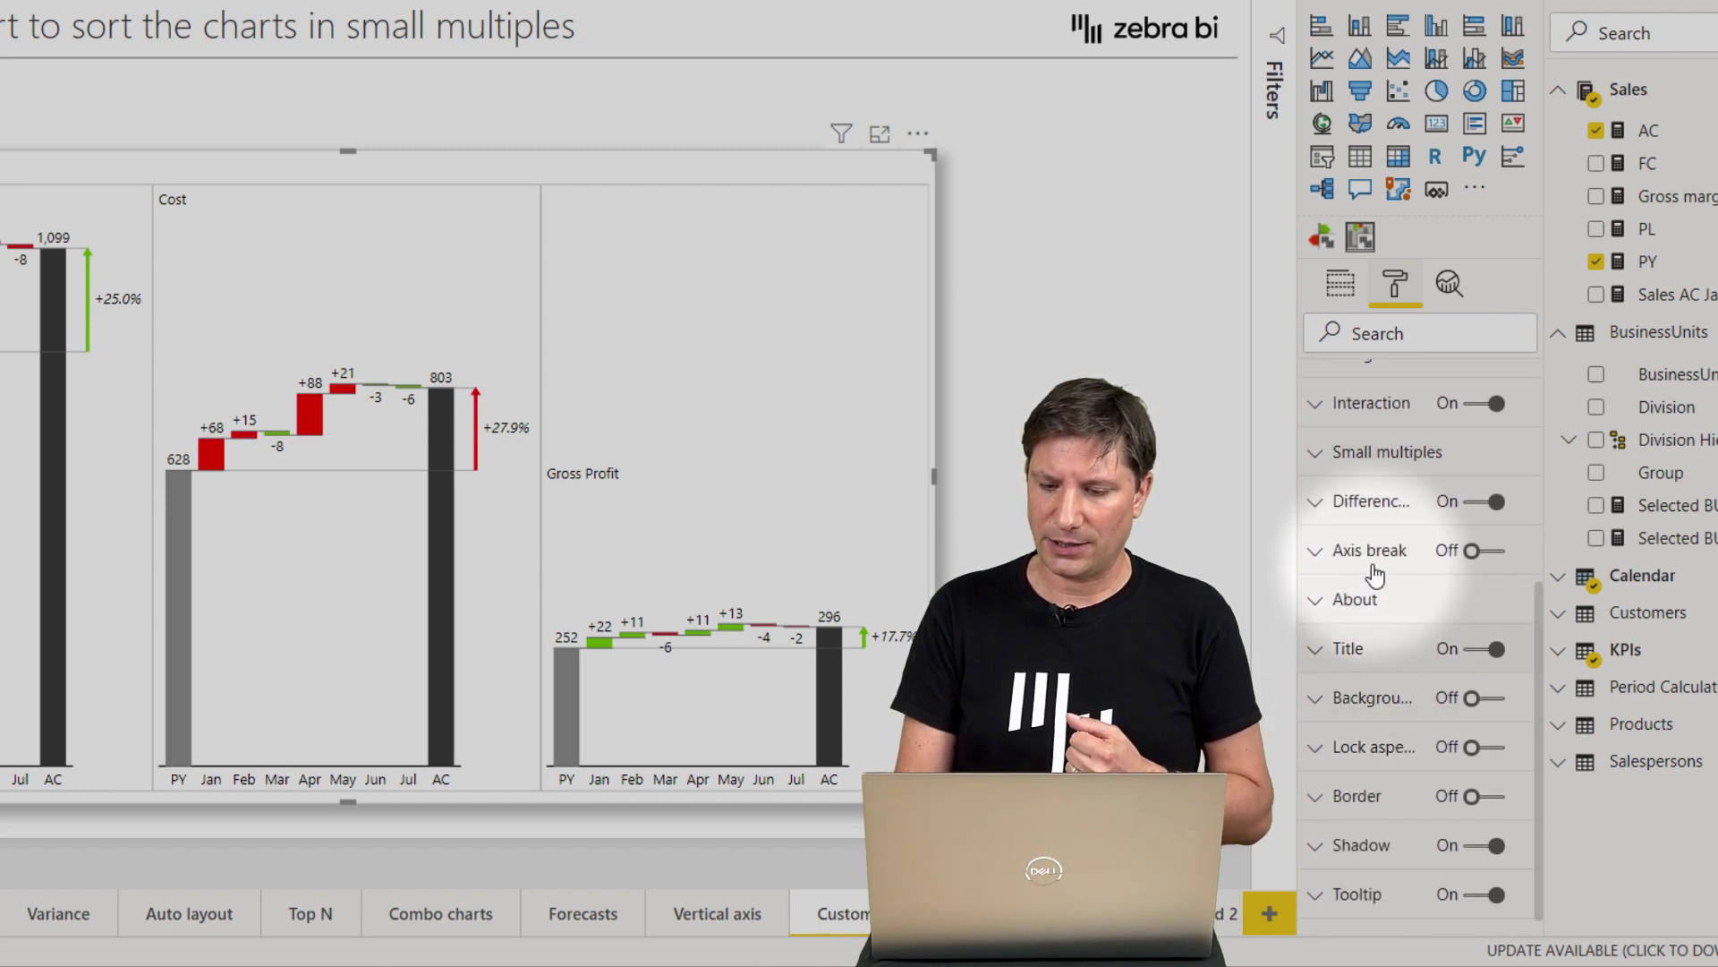
left_click(1324, 458)
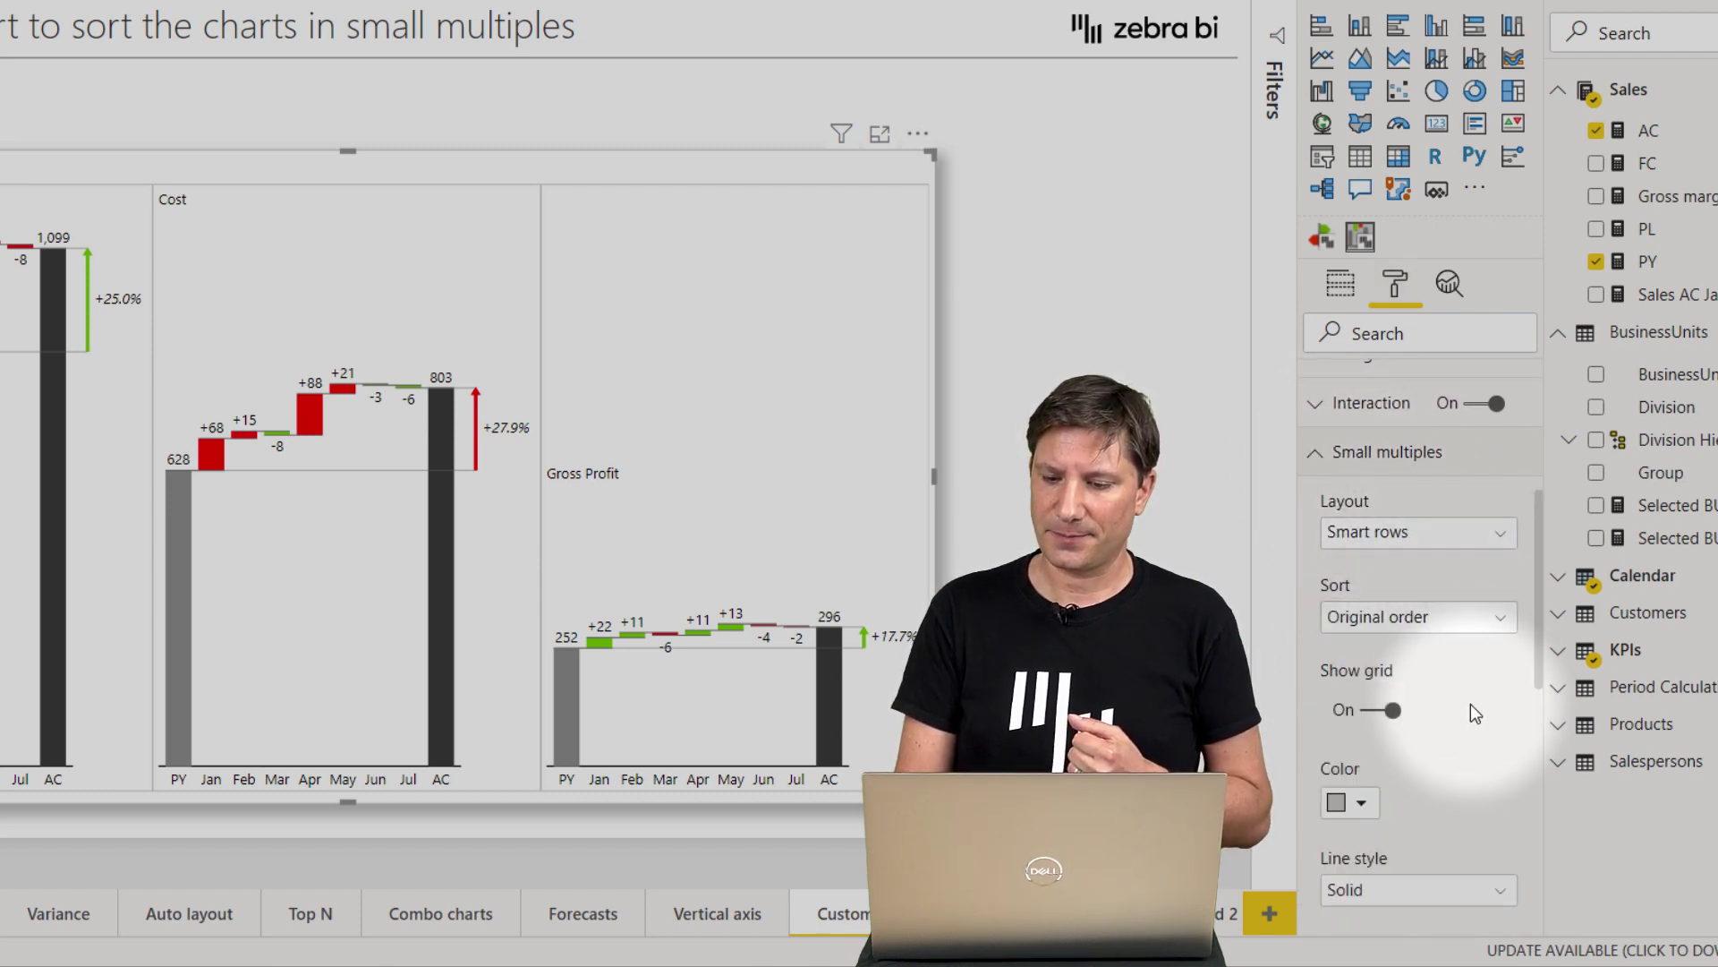
scroll(1470, 709, "down", 1)
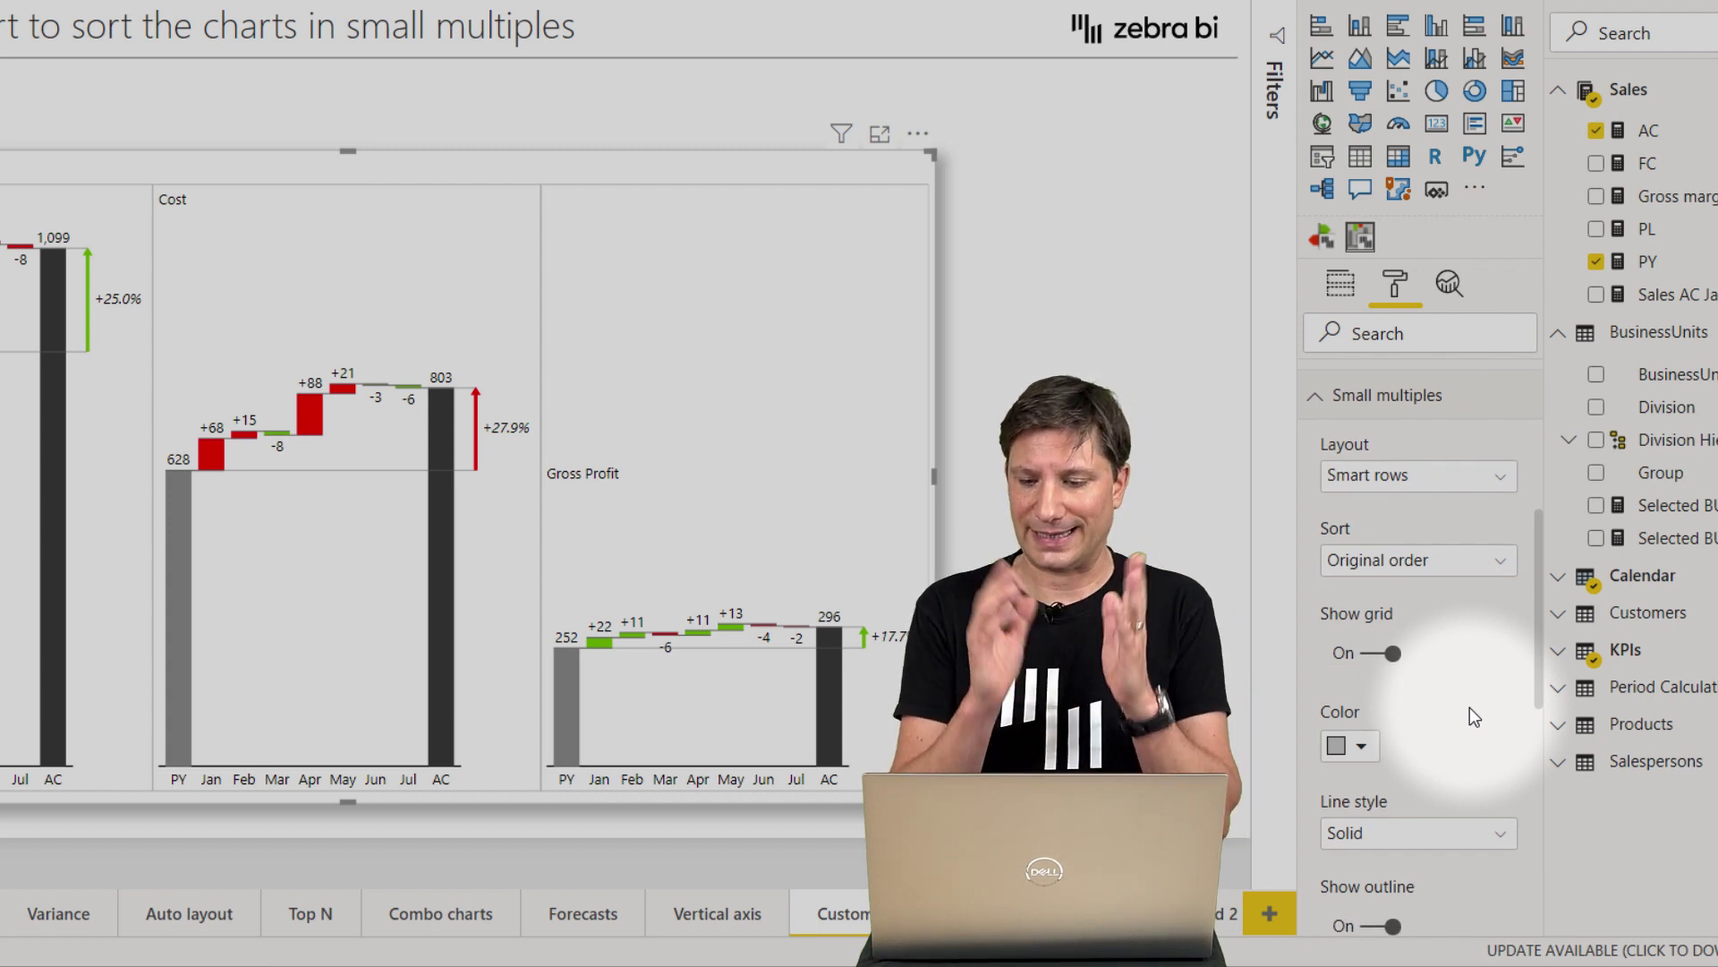
Try Descending as the sort order of the KPI small multiples, then set it back to Original order
left_click(1426, 562)
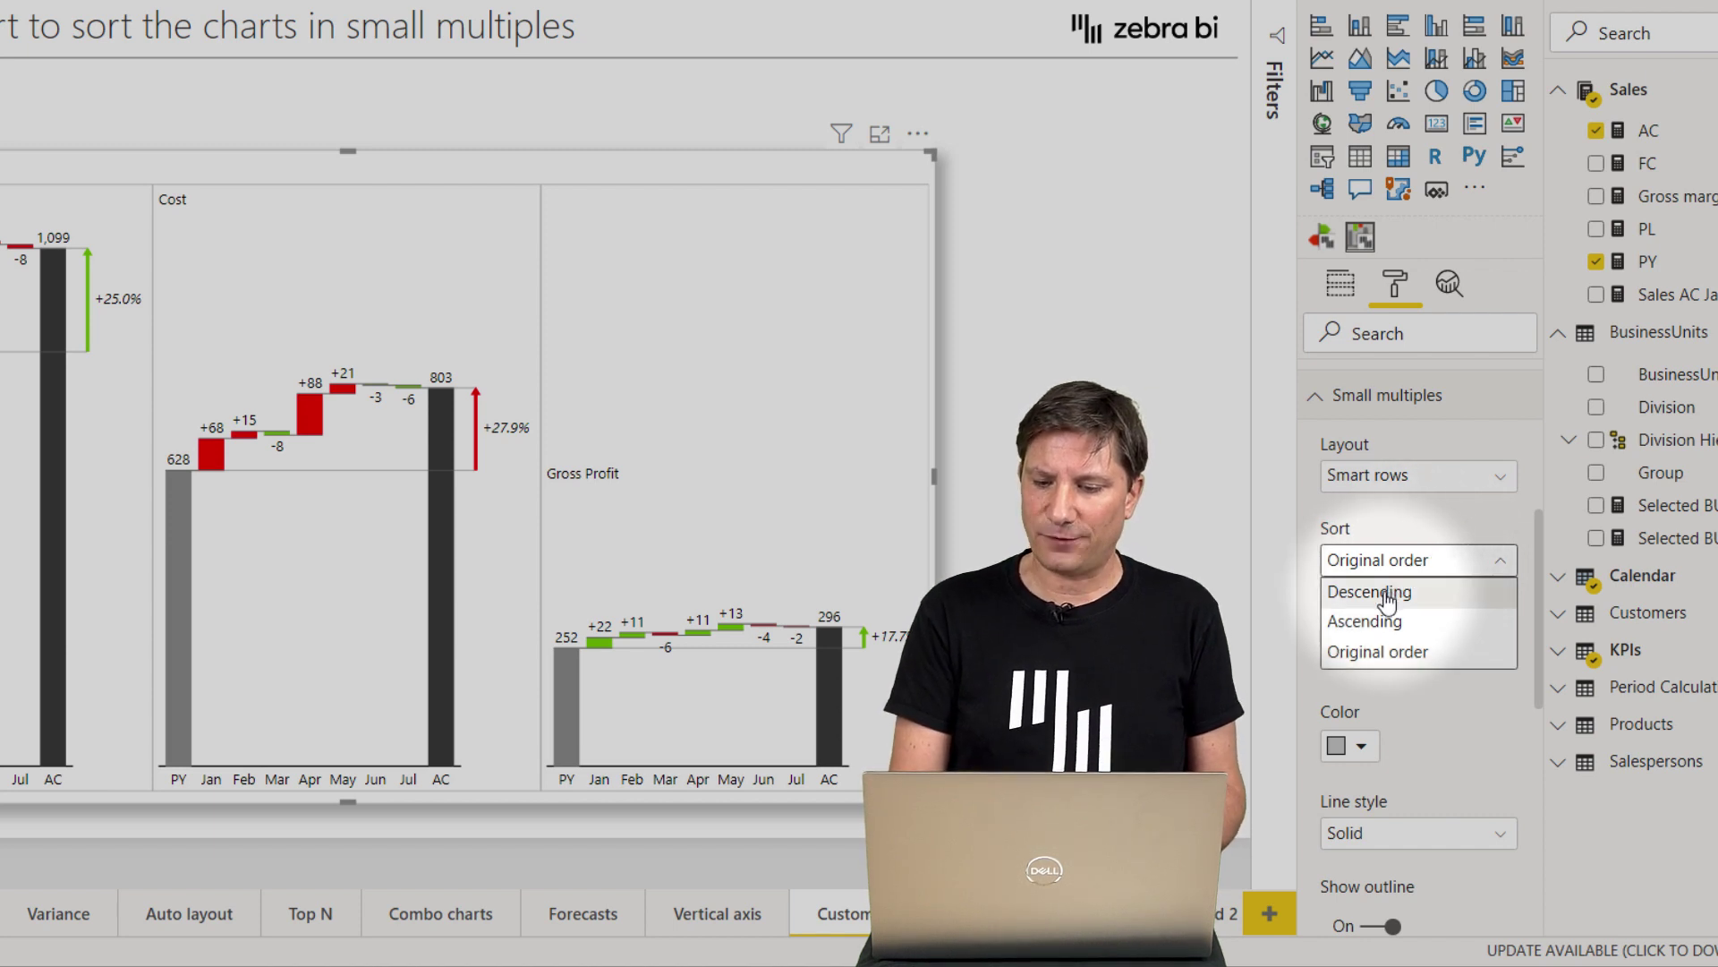
left_click(1389, 595)
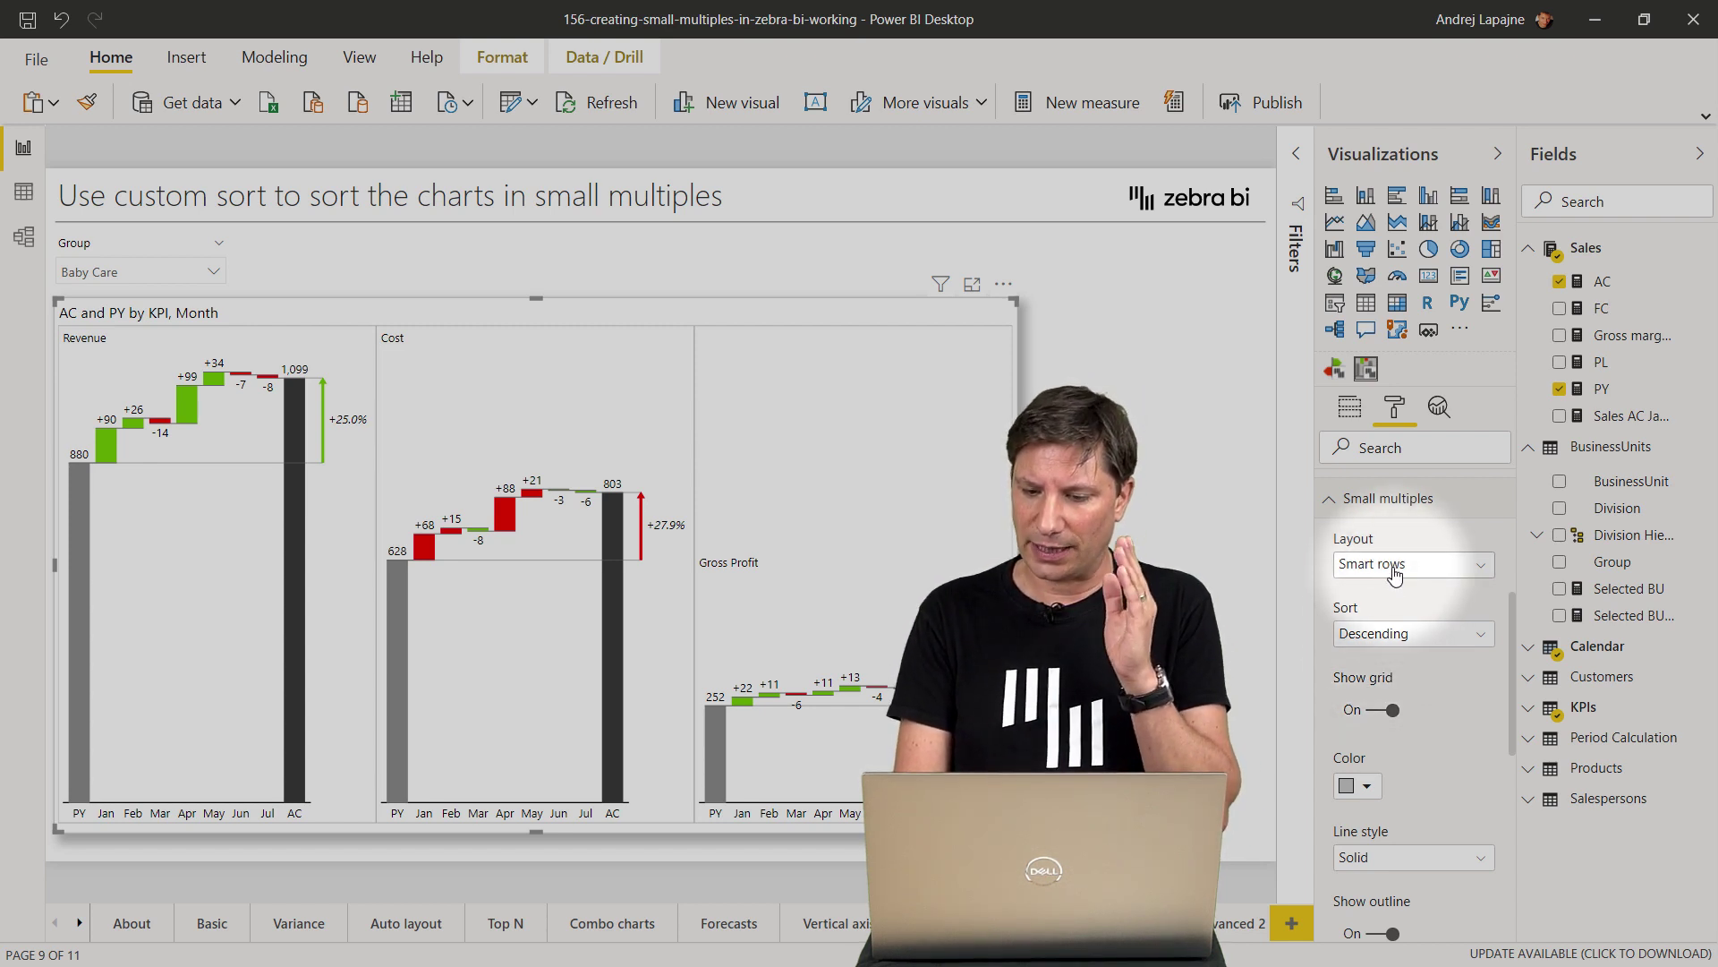
left_click(1384, 637)
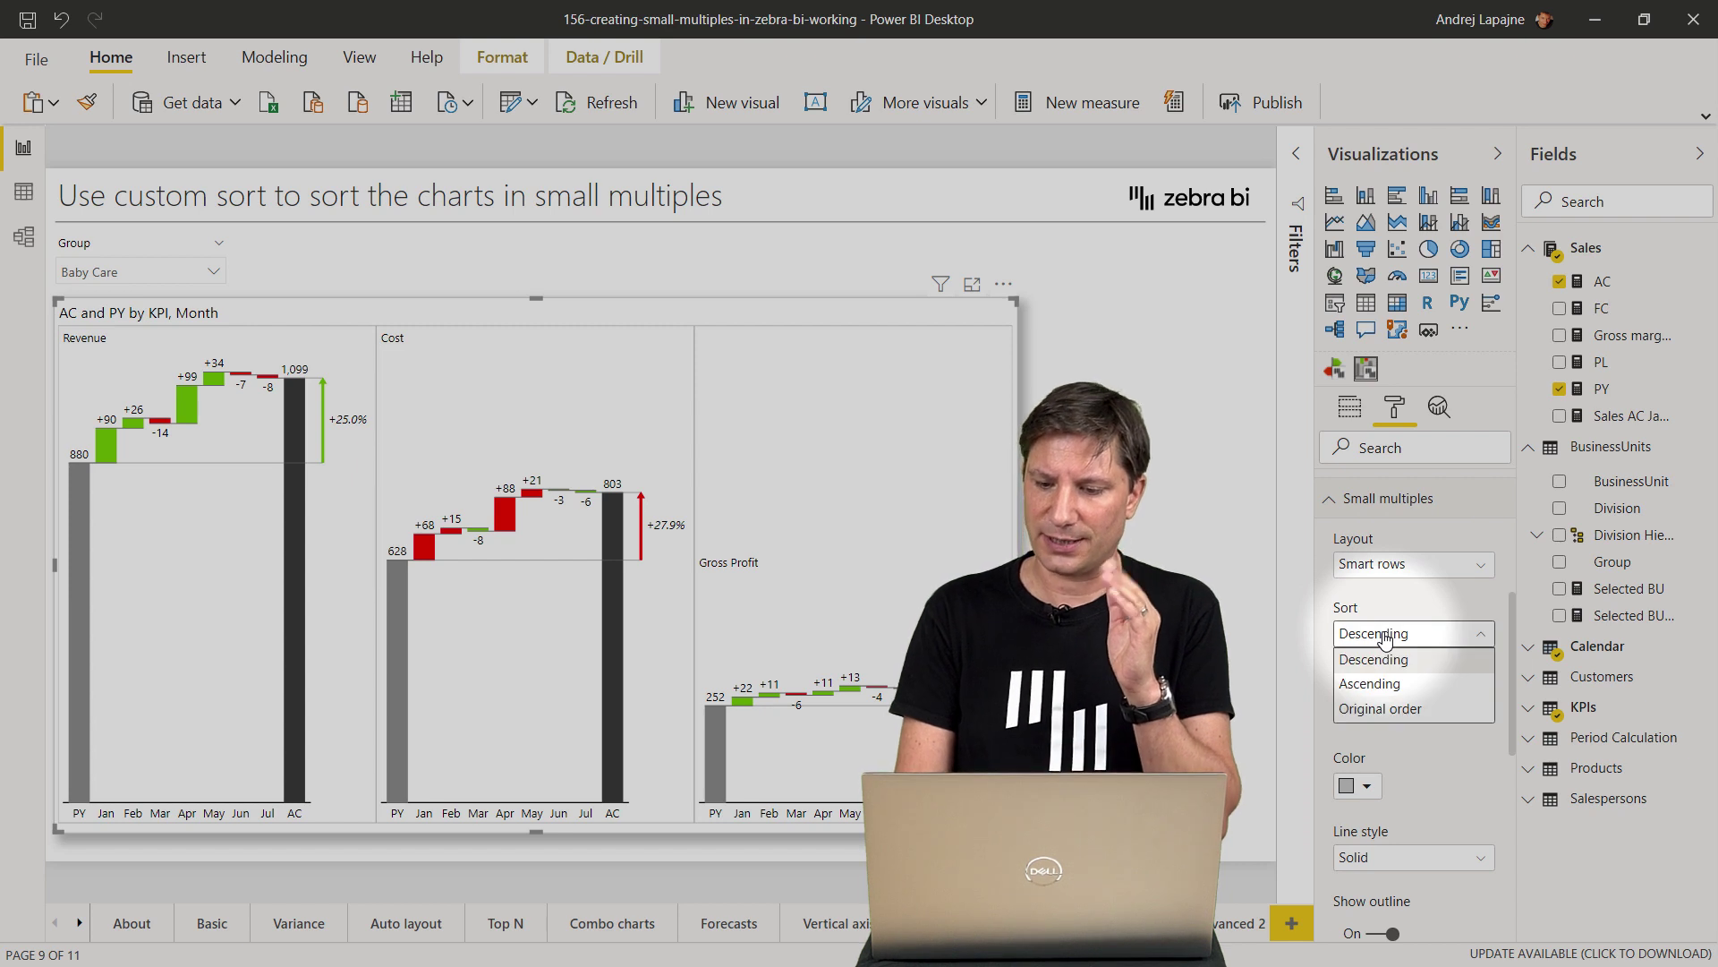
left_click(1382, 710)
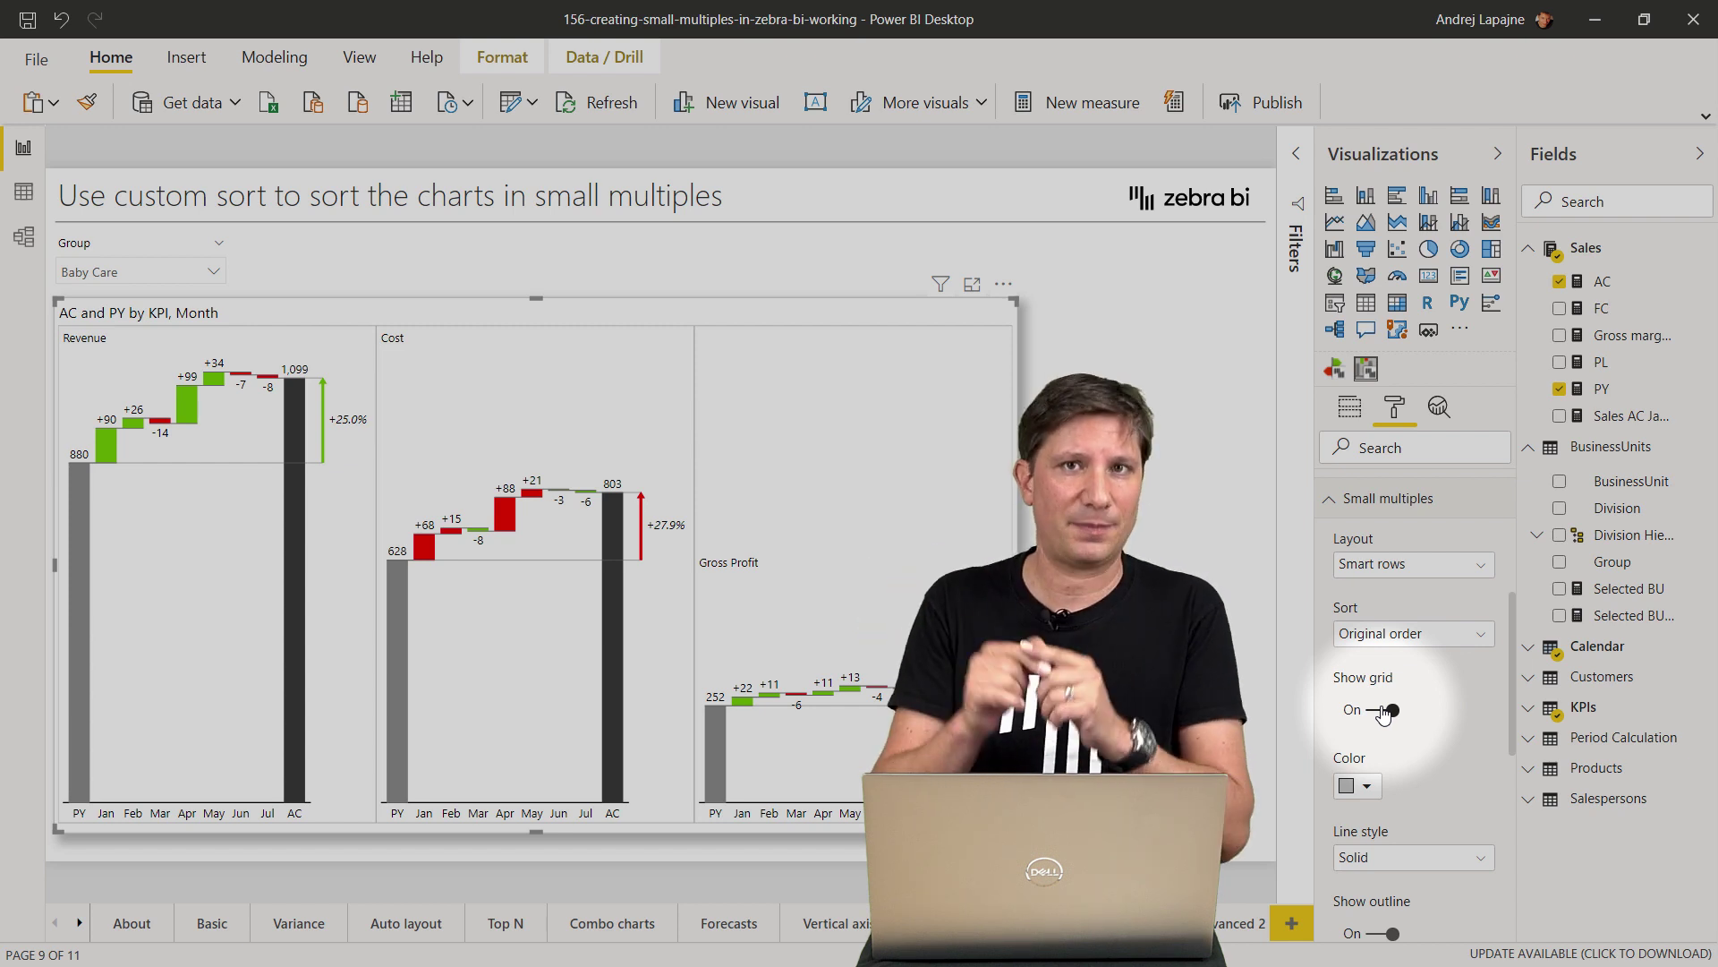
left_click(1423, 637)
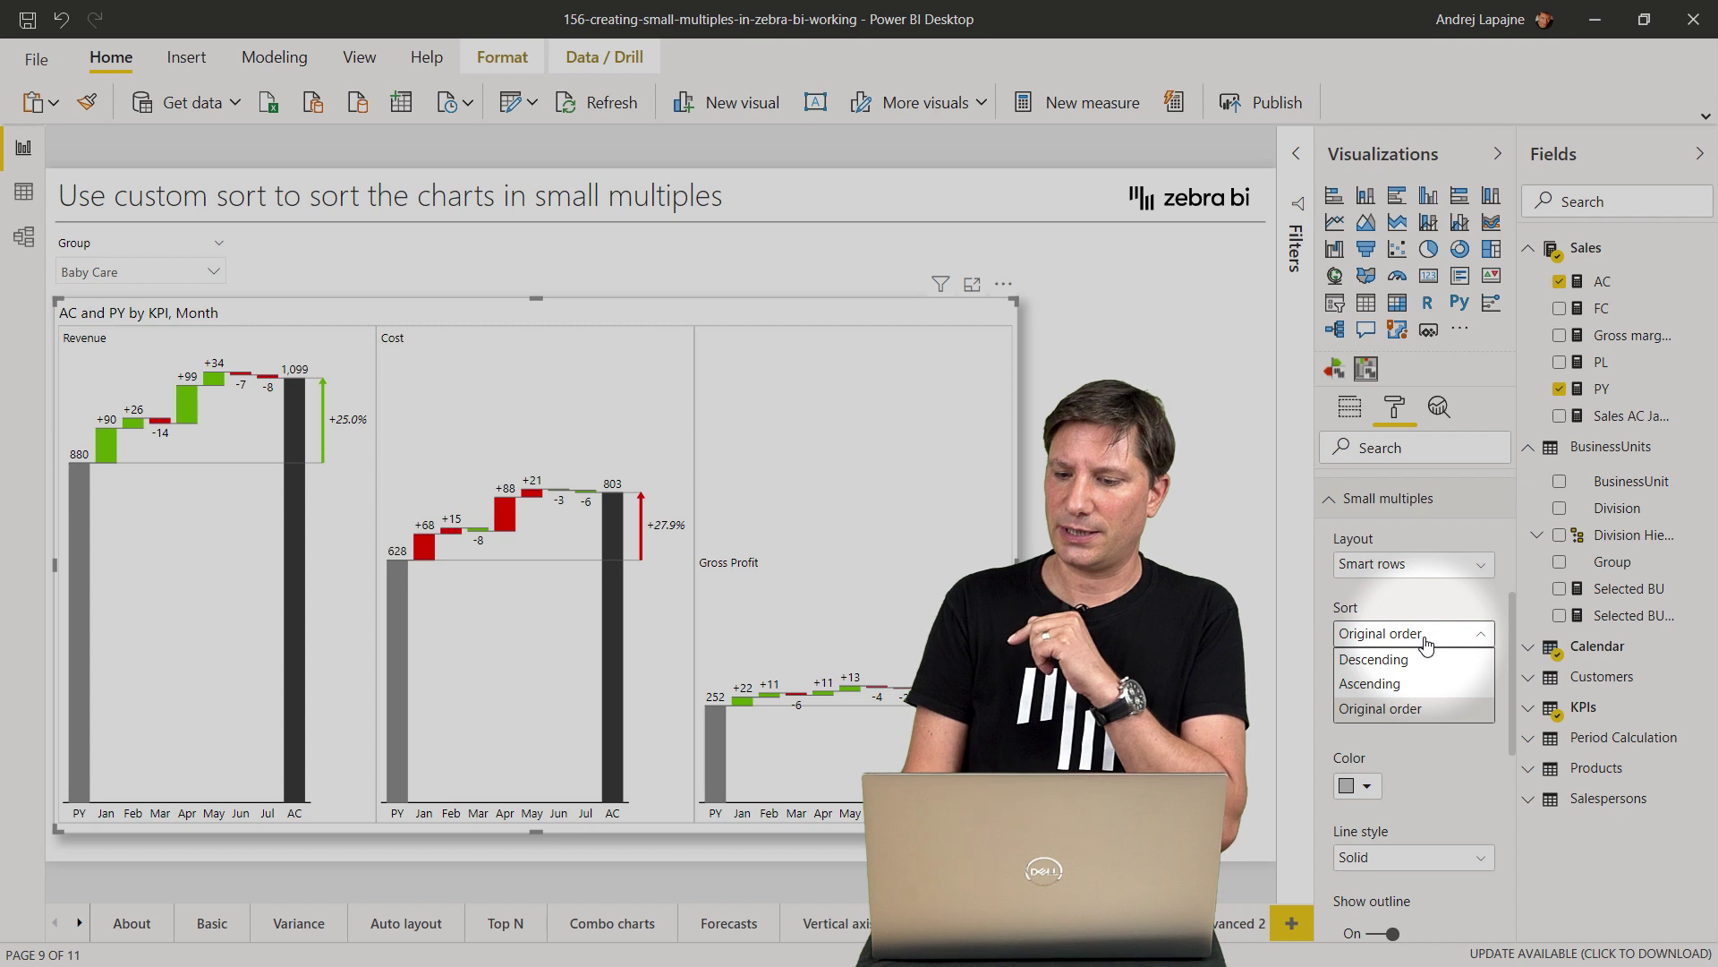
left_click(1395, 708)
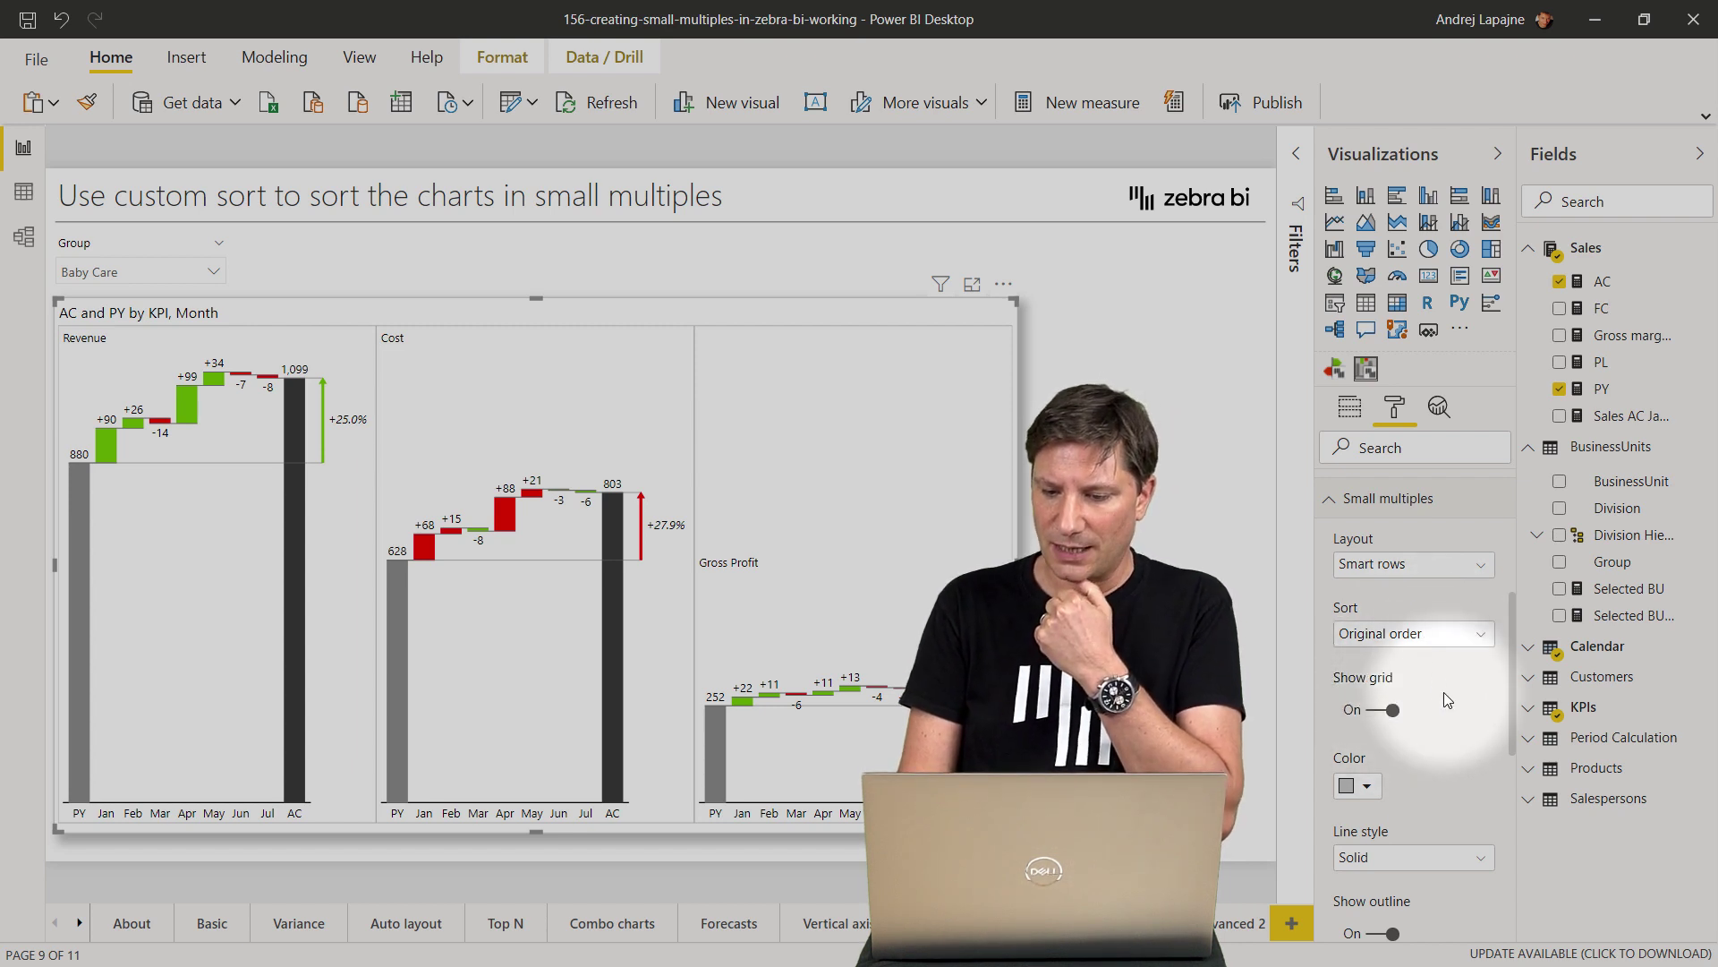
Turn the small multiples grid off and on again, then set the grid line color to gold
left_click(1384, 714)
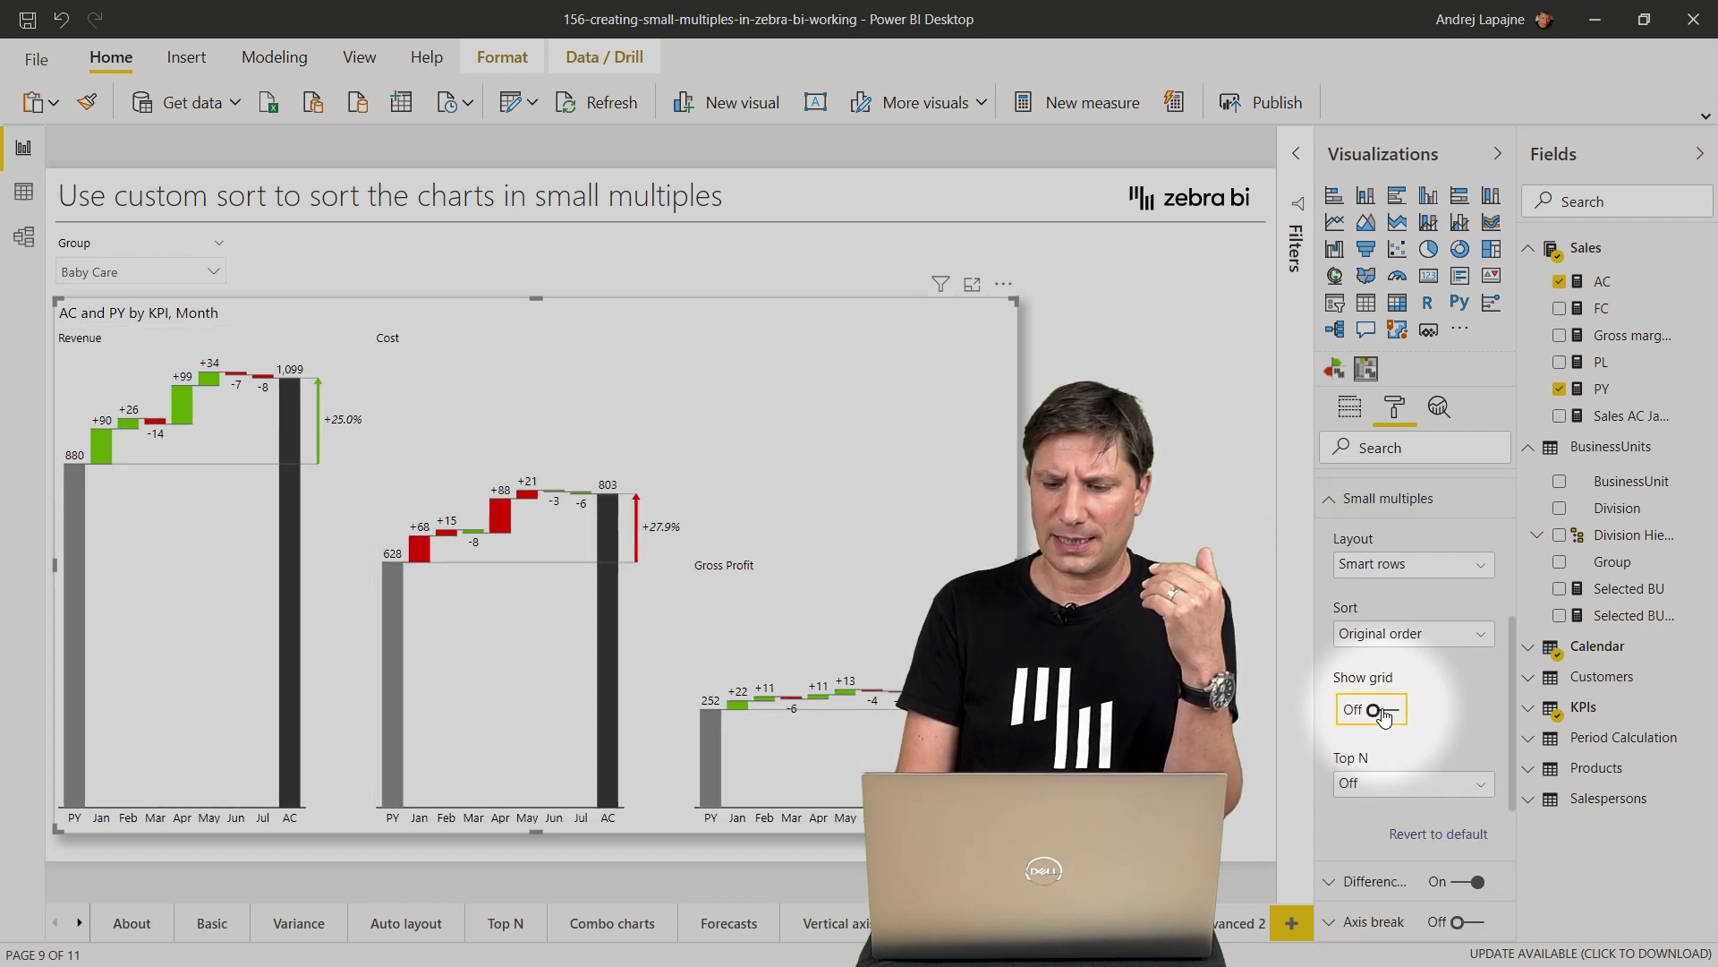
left_click(1383, 713)
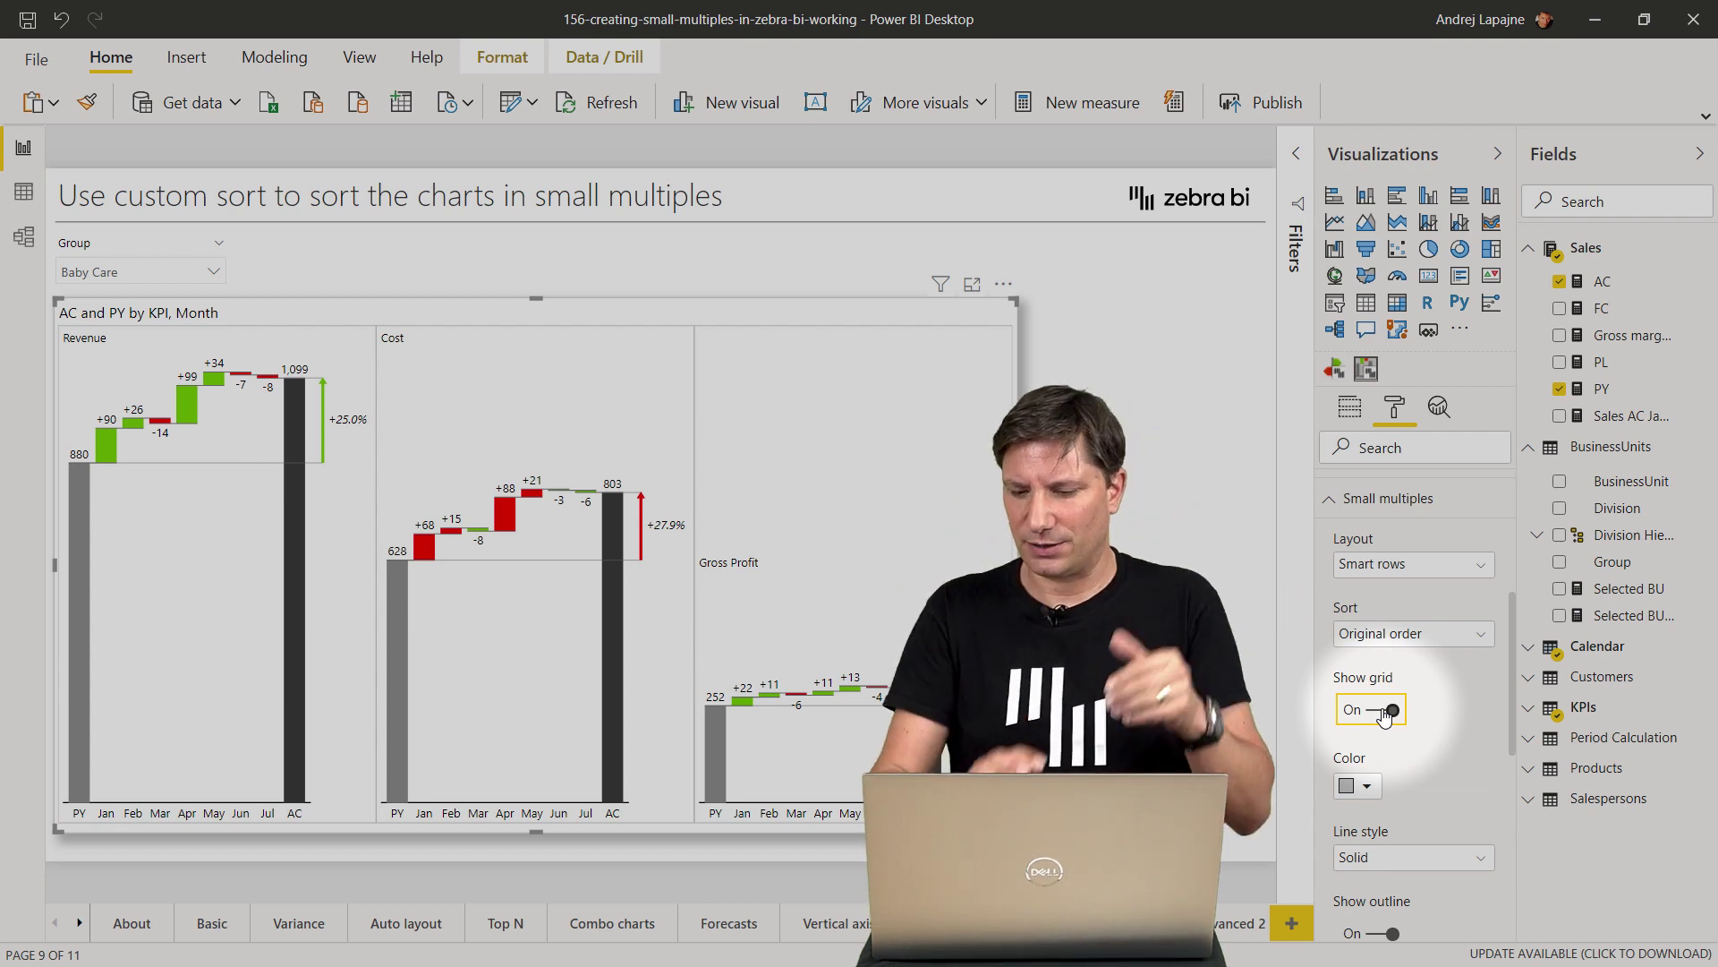
scroll(1383, 713, "down", 3)
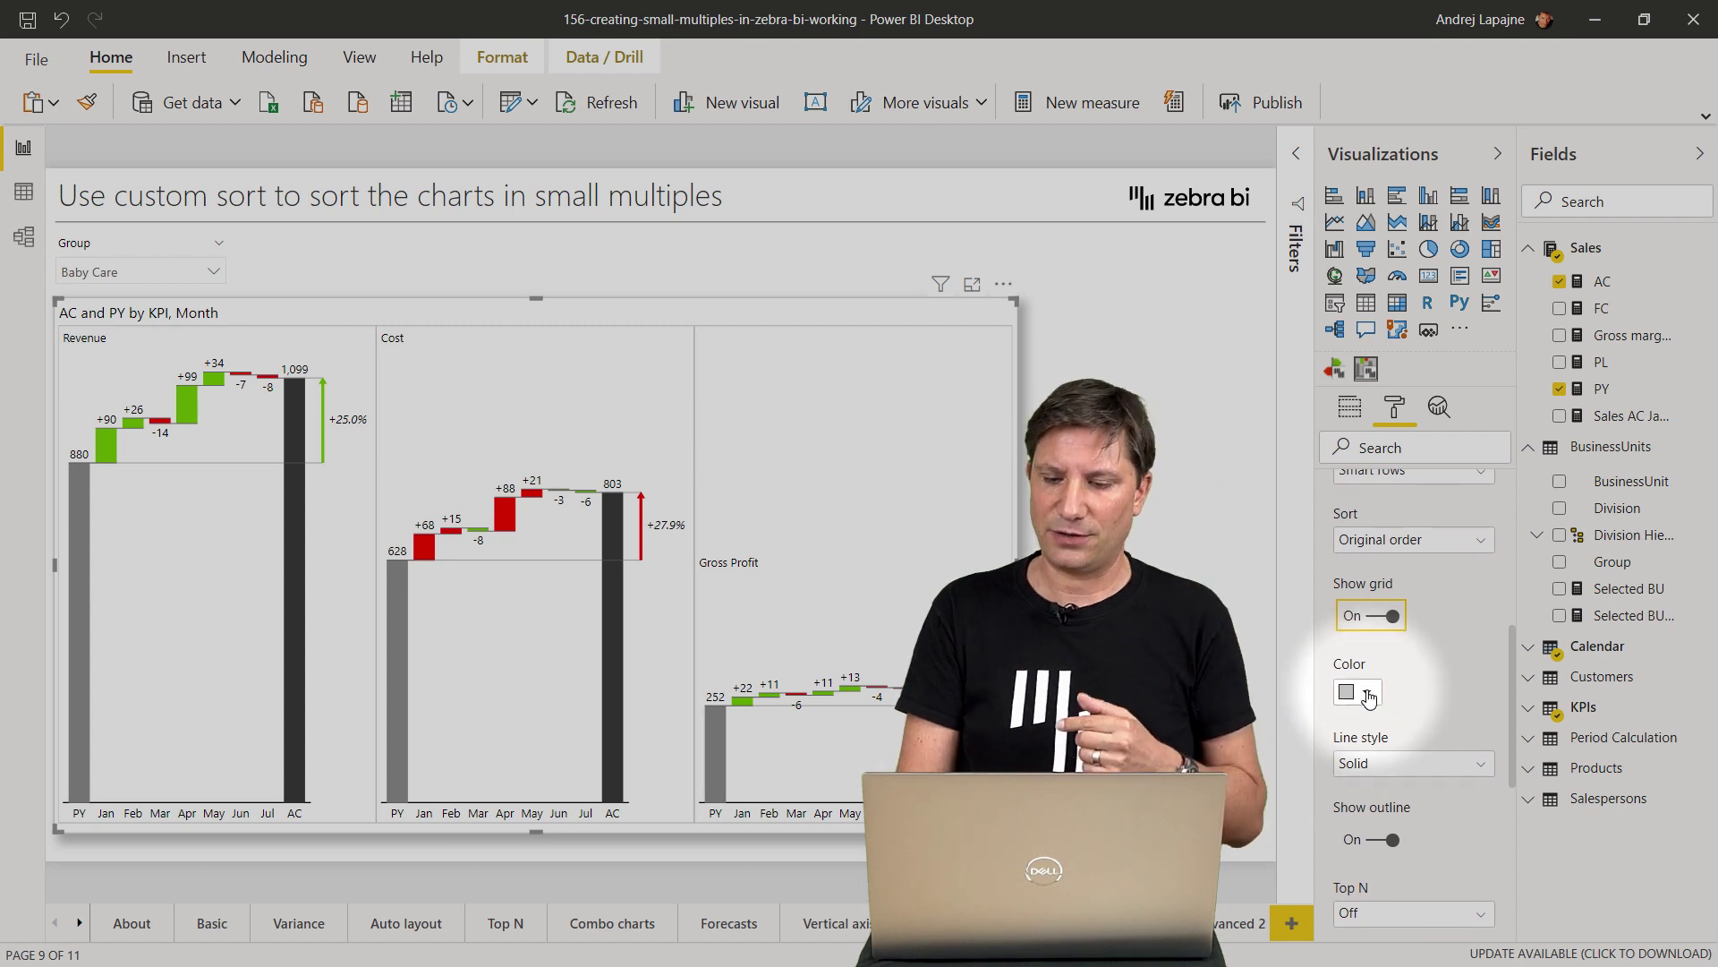
left_click(1367, 696)
left_click(1425, 597)
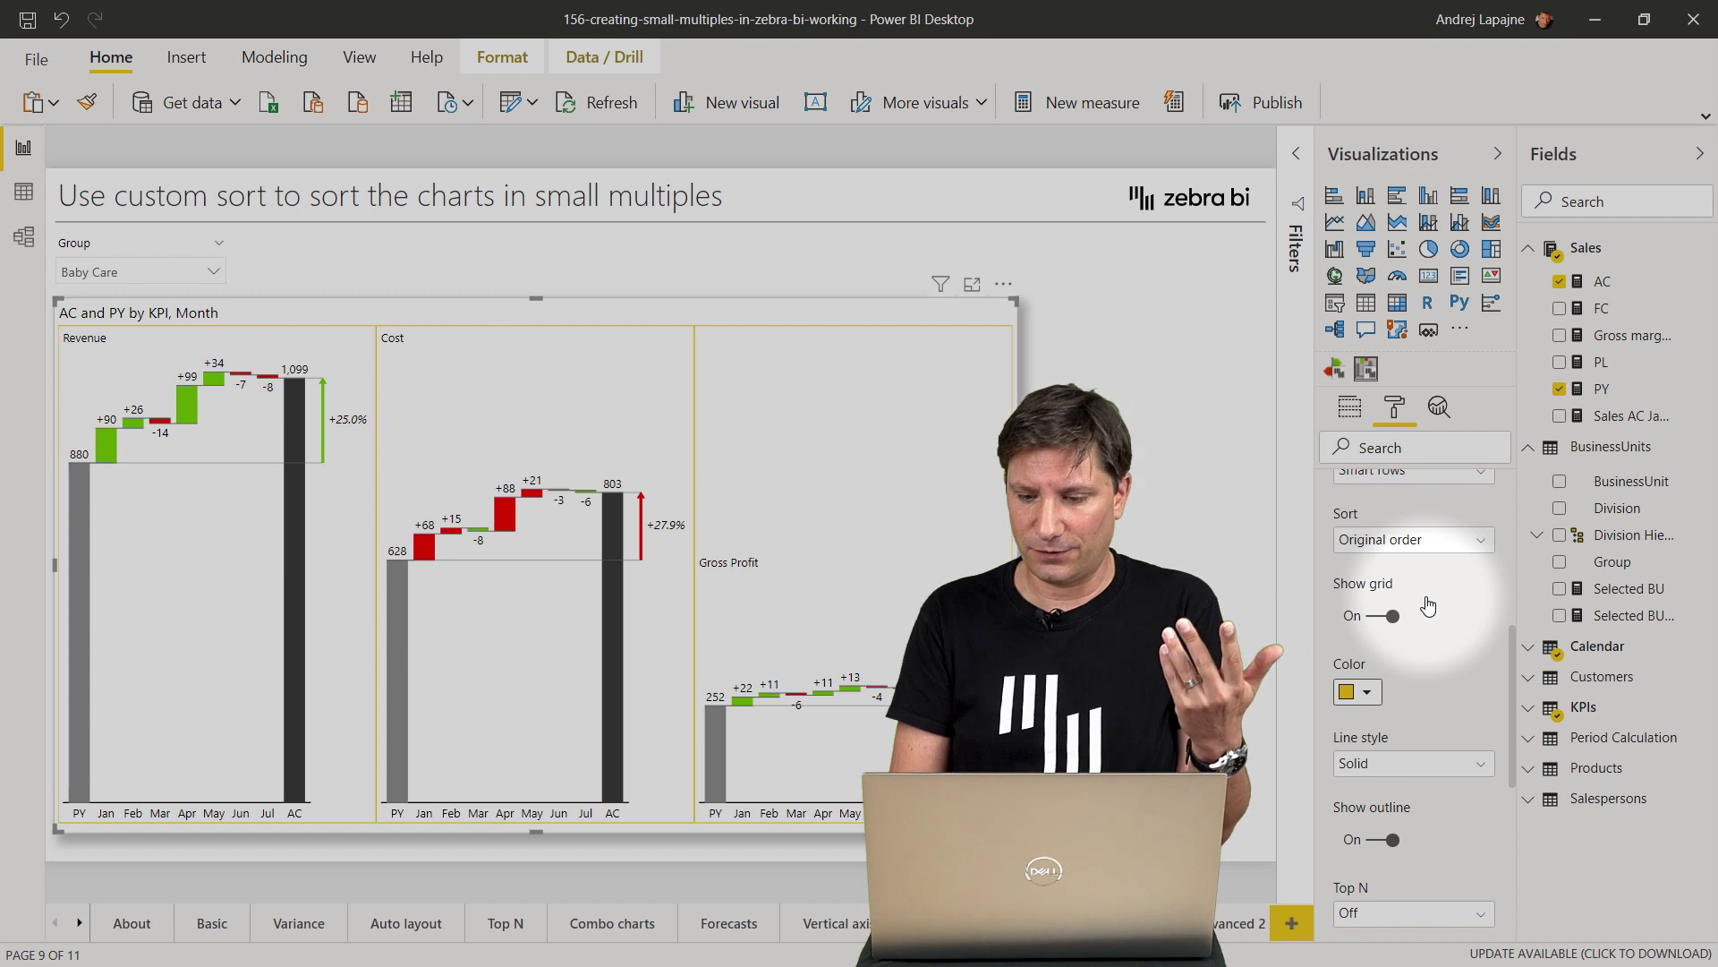
Change the grid line color of the KPI small multiples to dark gray and view the remaining grid options
scroll(1429, 606, "down", 2)
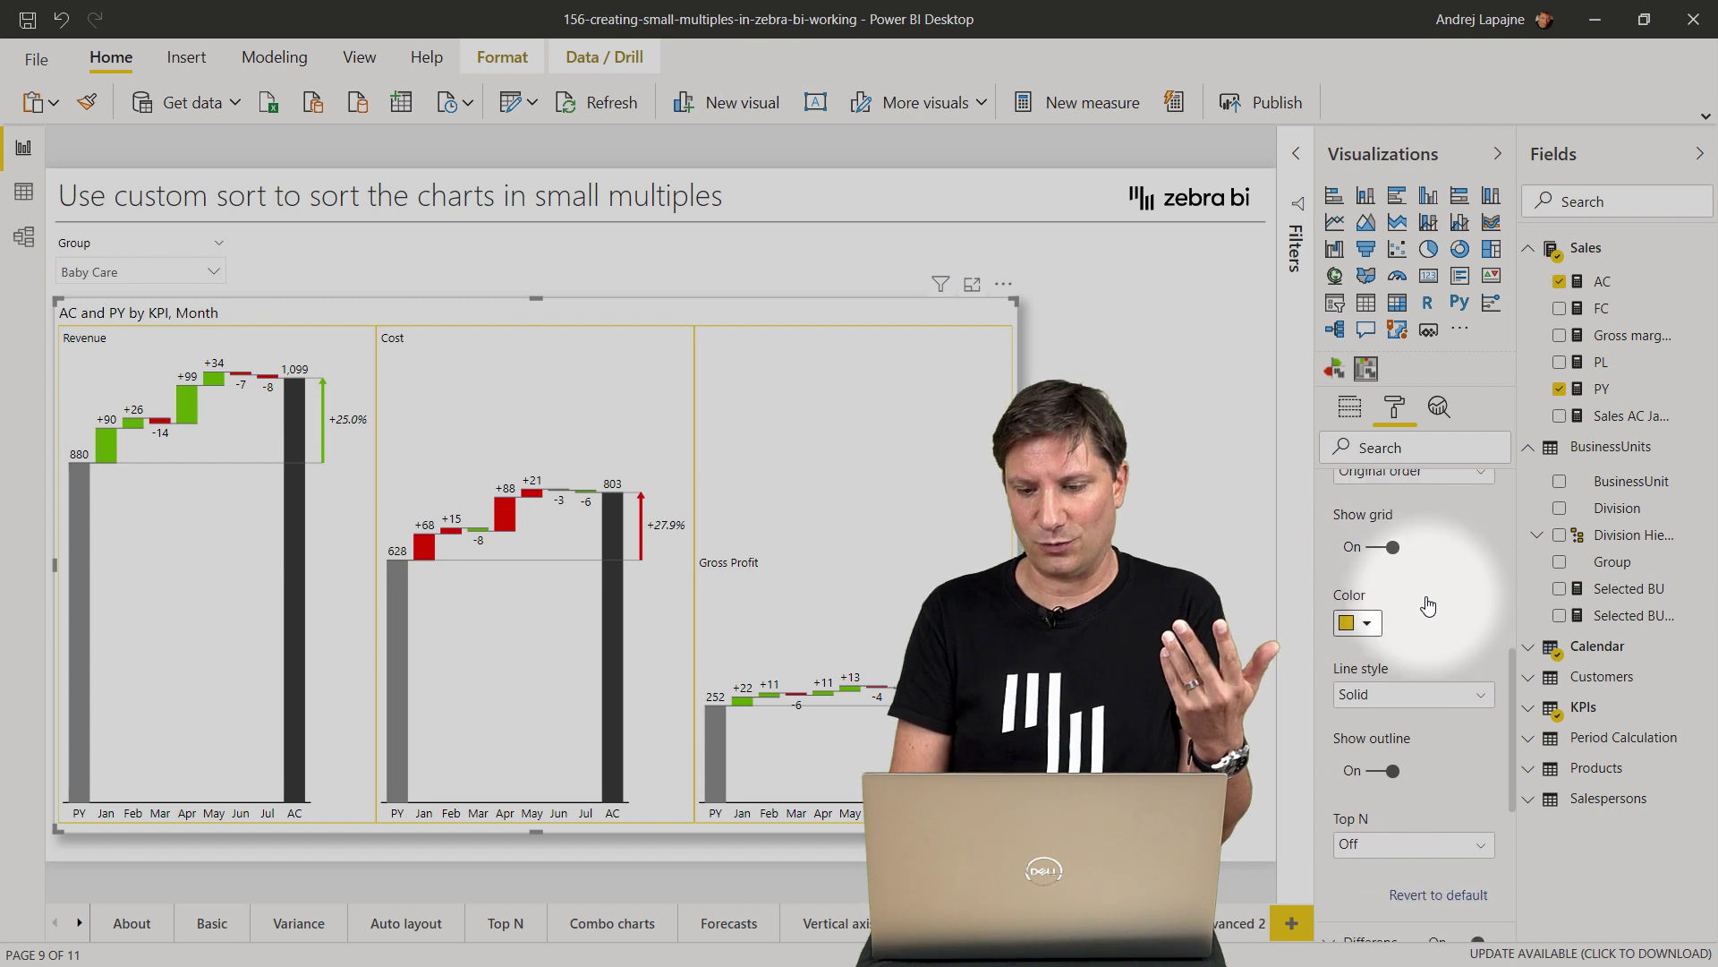
left_click(1364, 612)
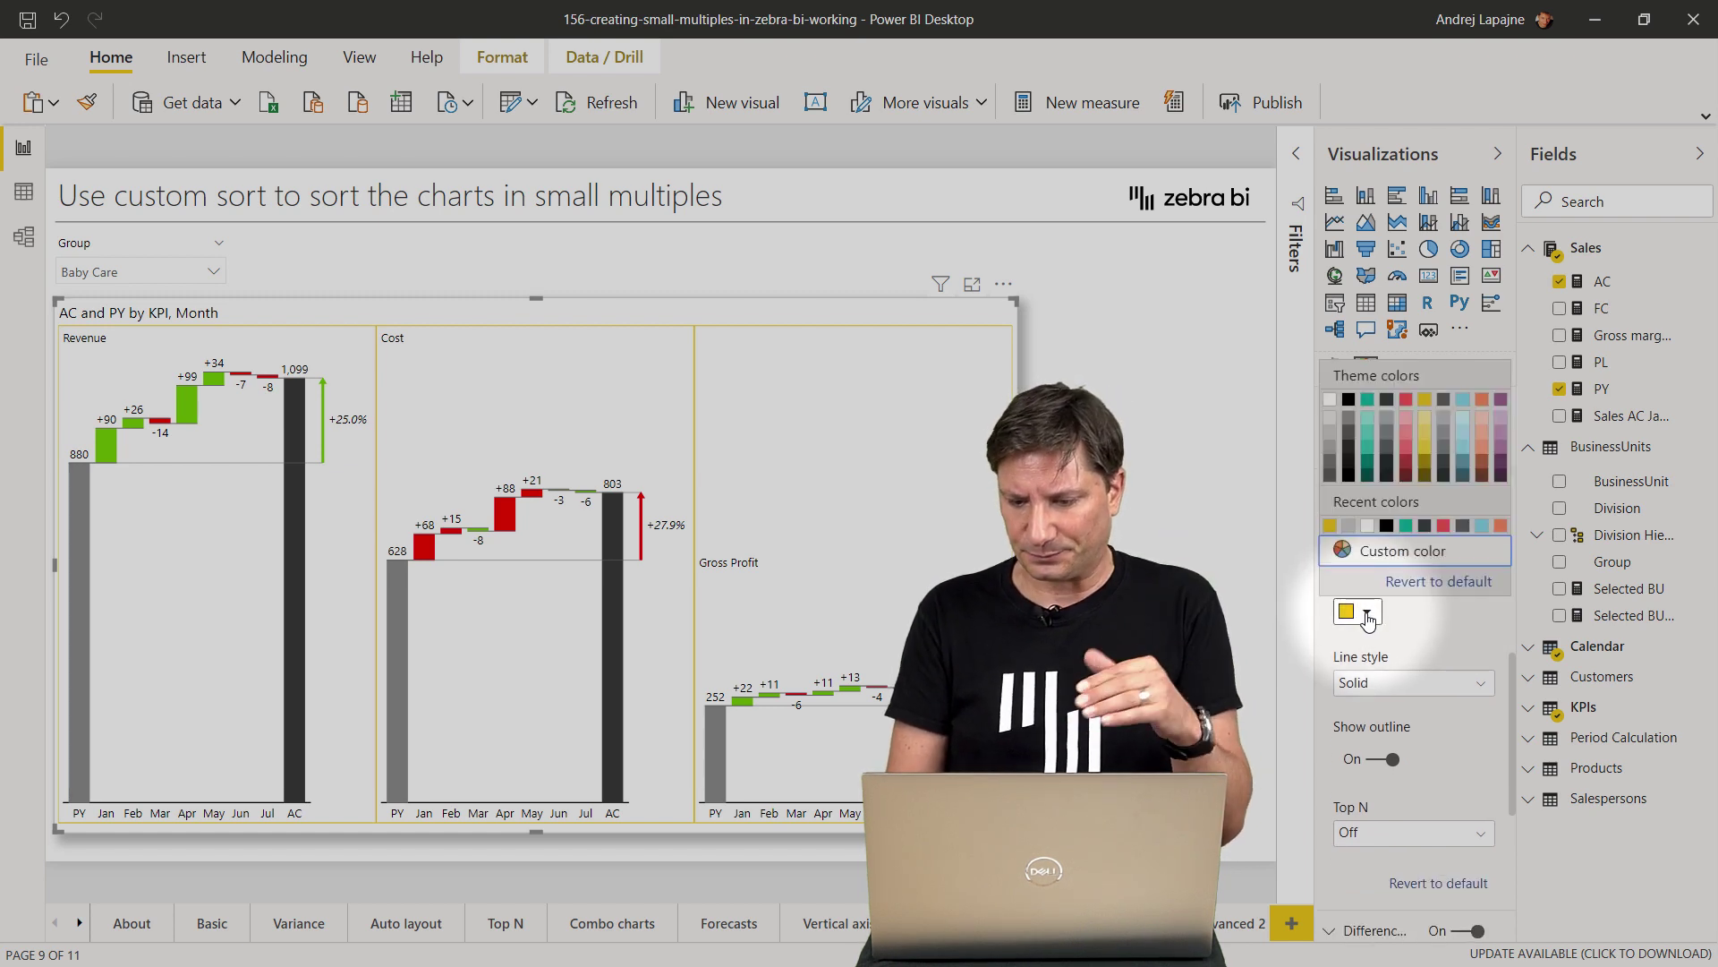
left_click(1382, 429)
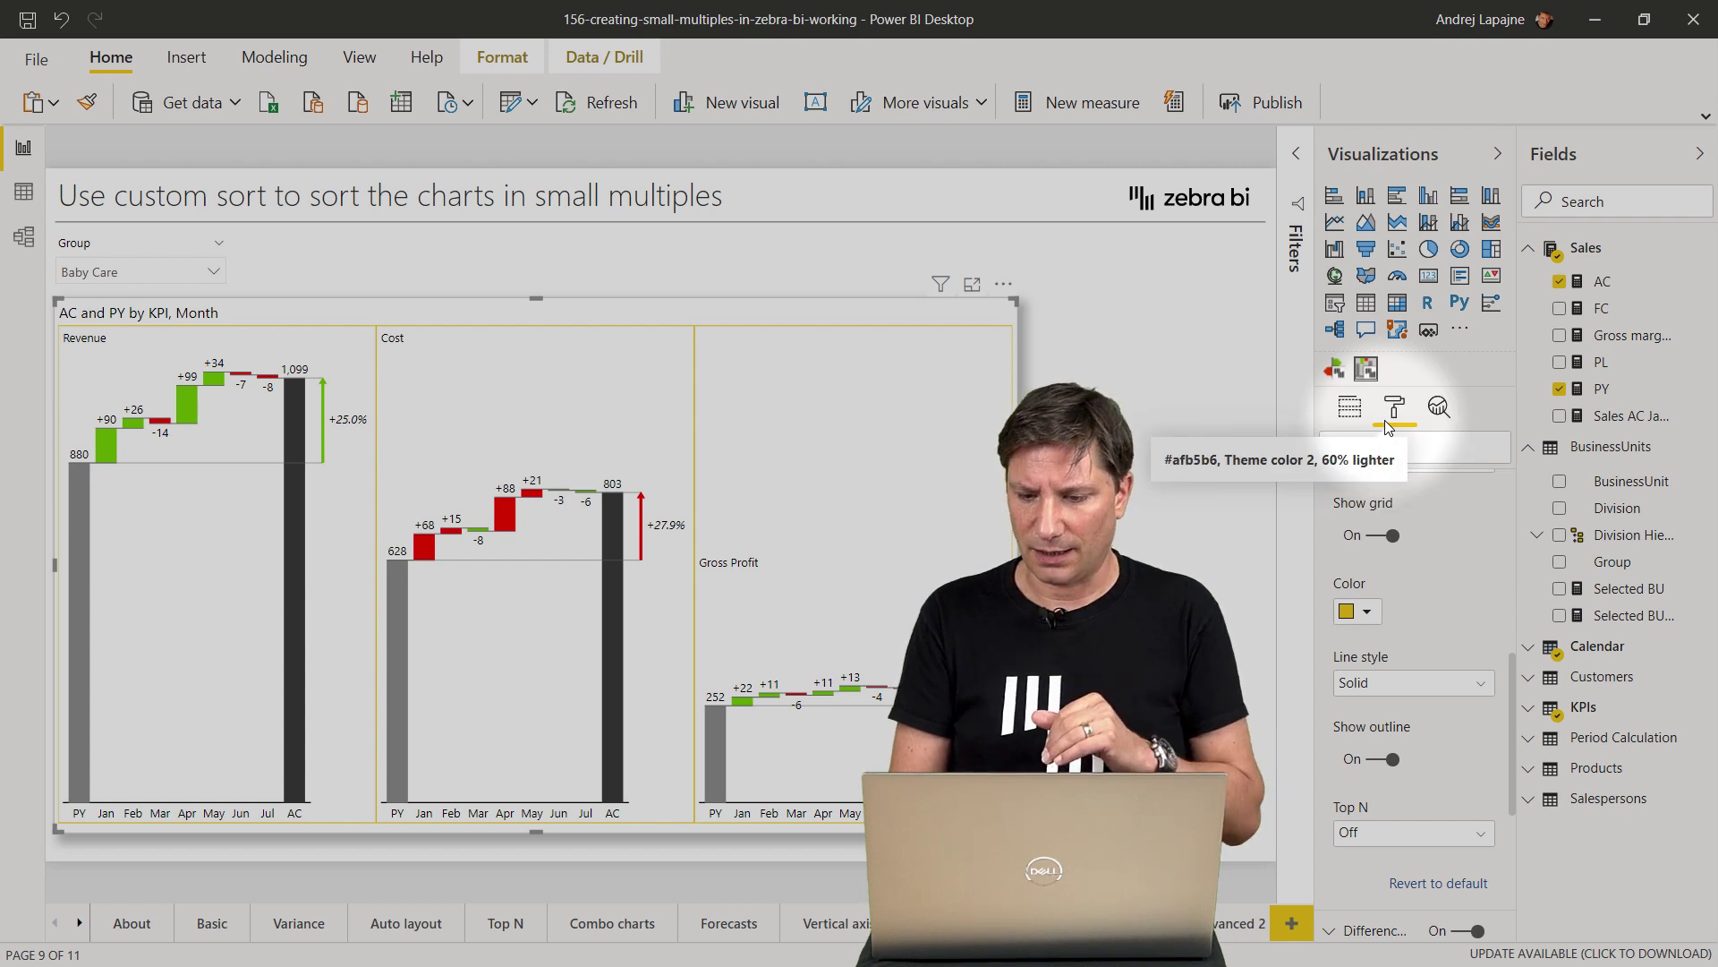
left_click(1364, 612)
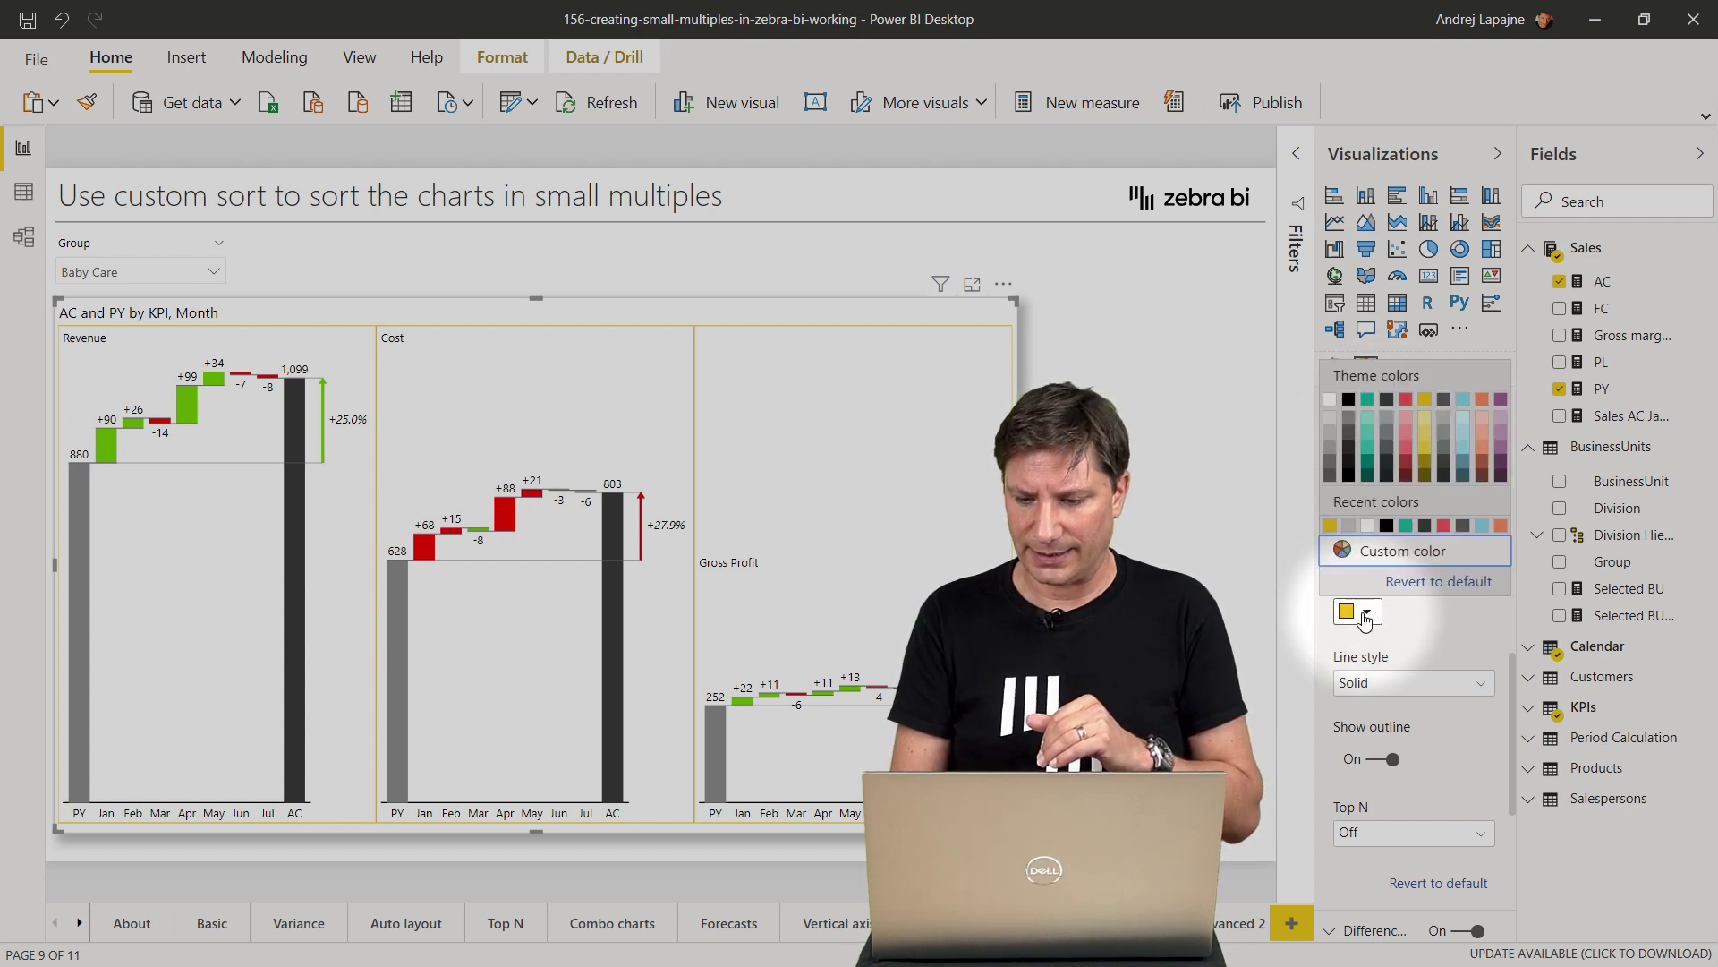
left_click(1353, 419)
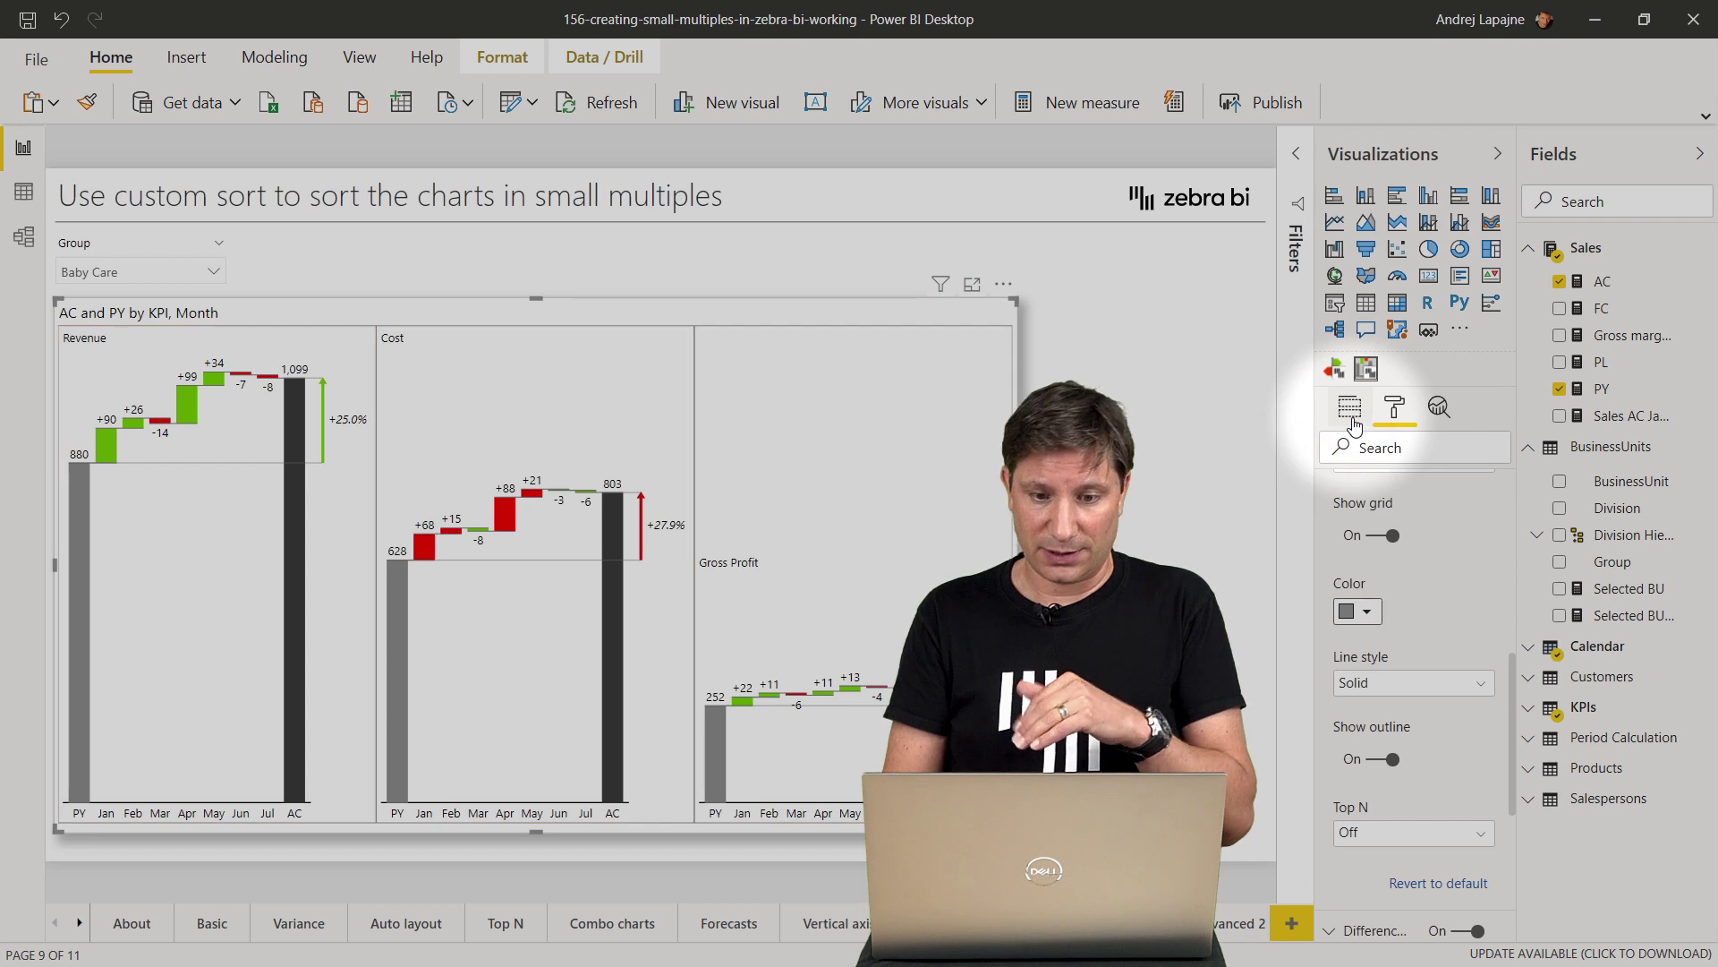
scroll(1408, 620, "down", 3)
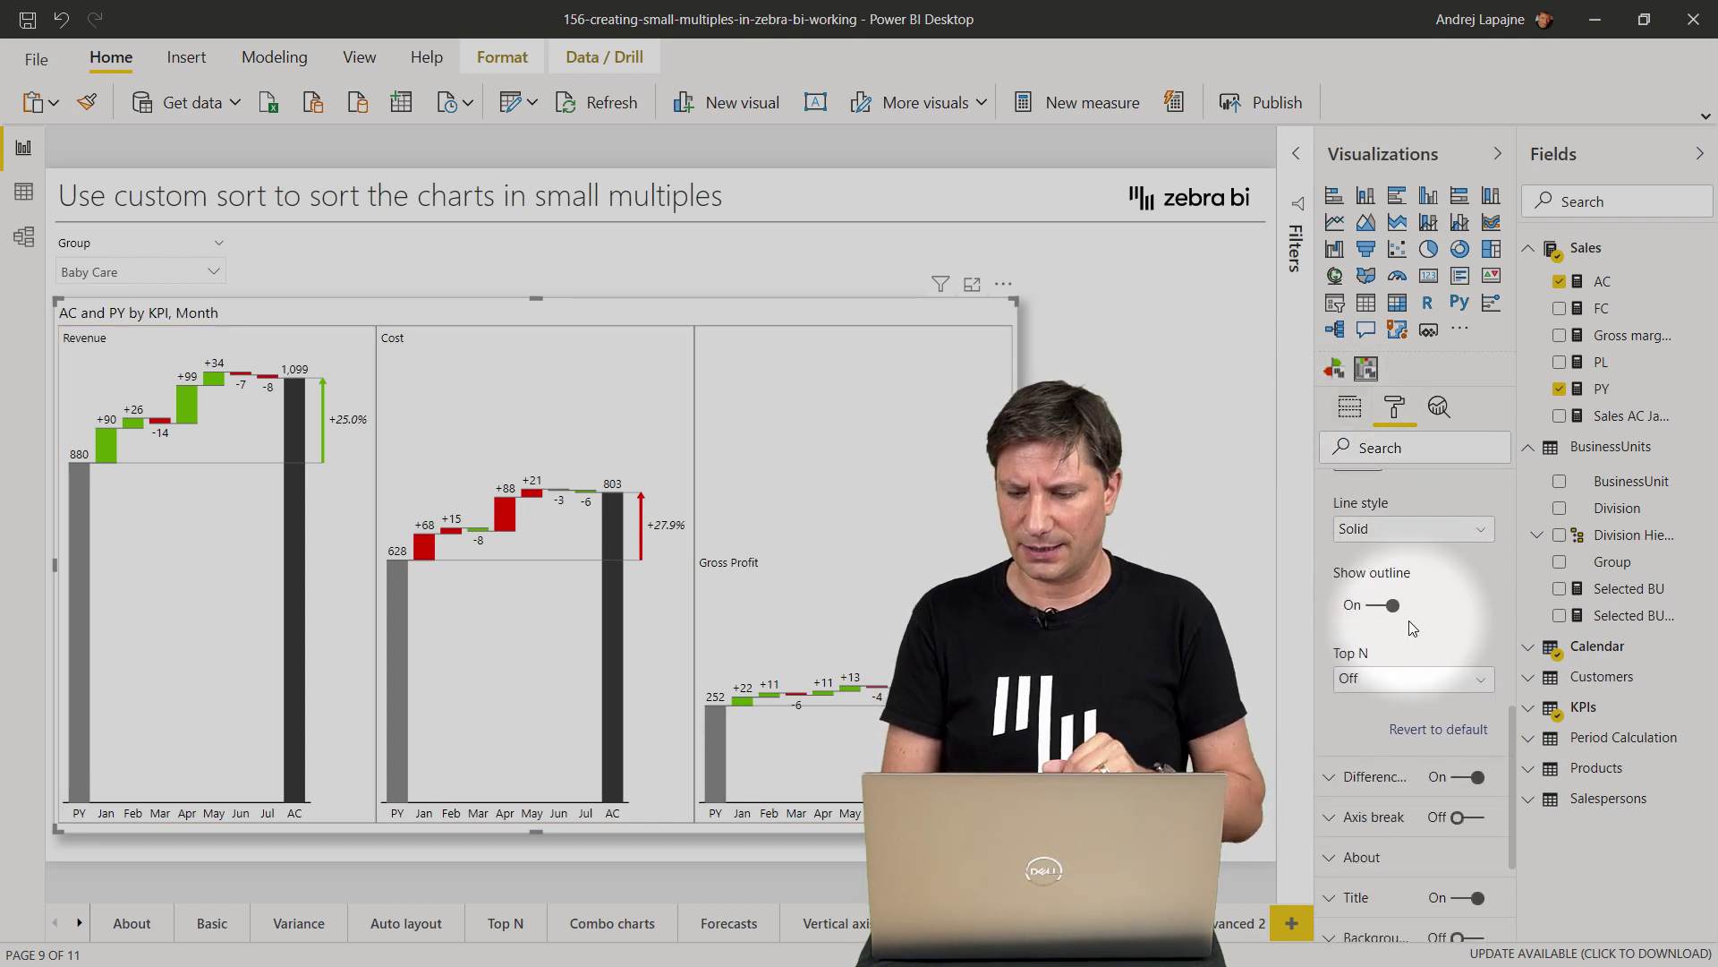
scroll(1411, 625, "down", 1)
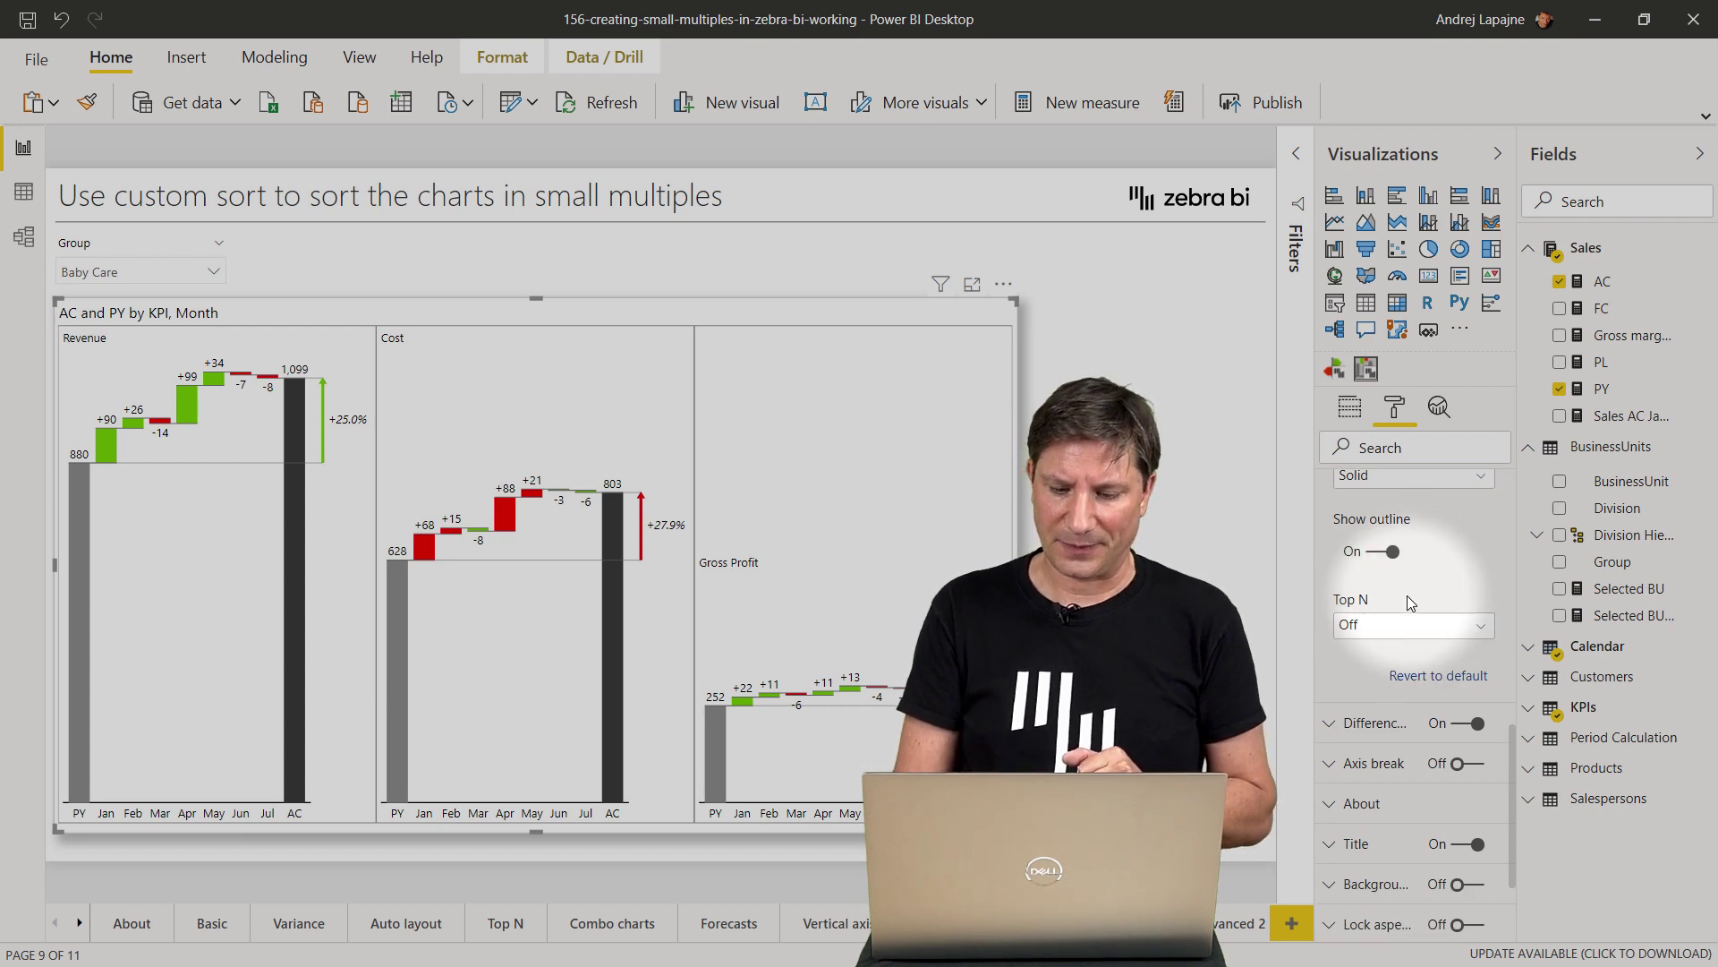
On the advanced chart layouts page, open the chart settings of the small multiples visual
key("ctrl+Page_Down")
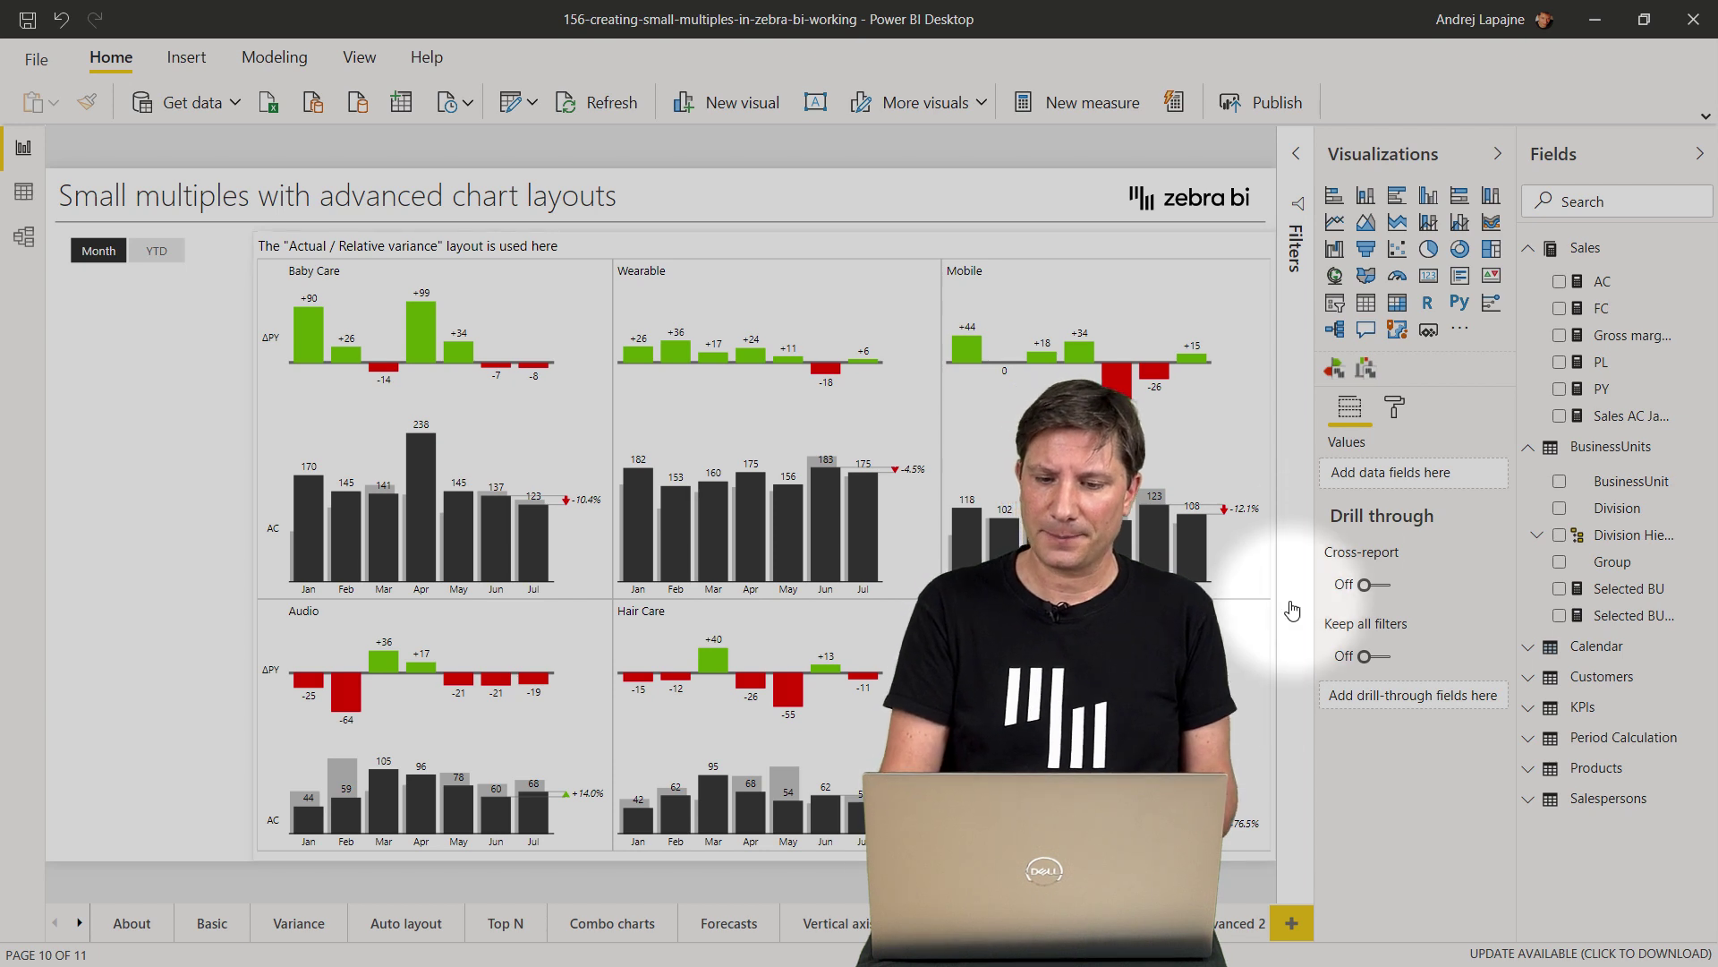
left_click(1162, 268)
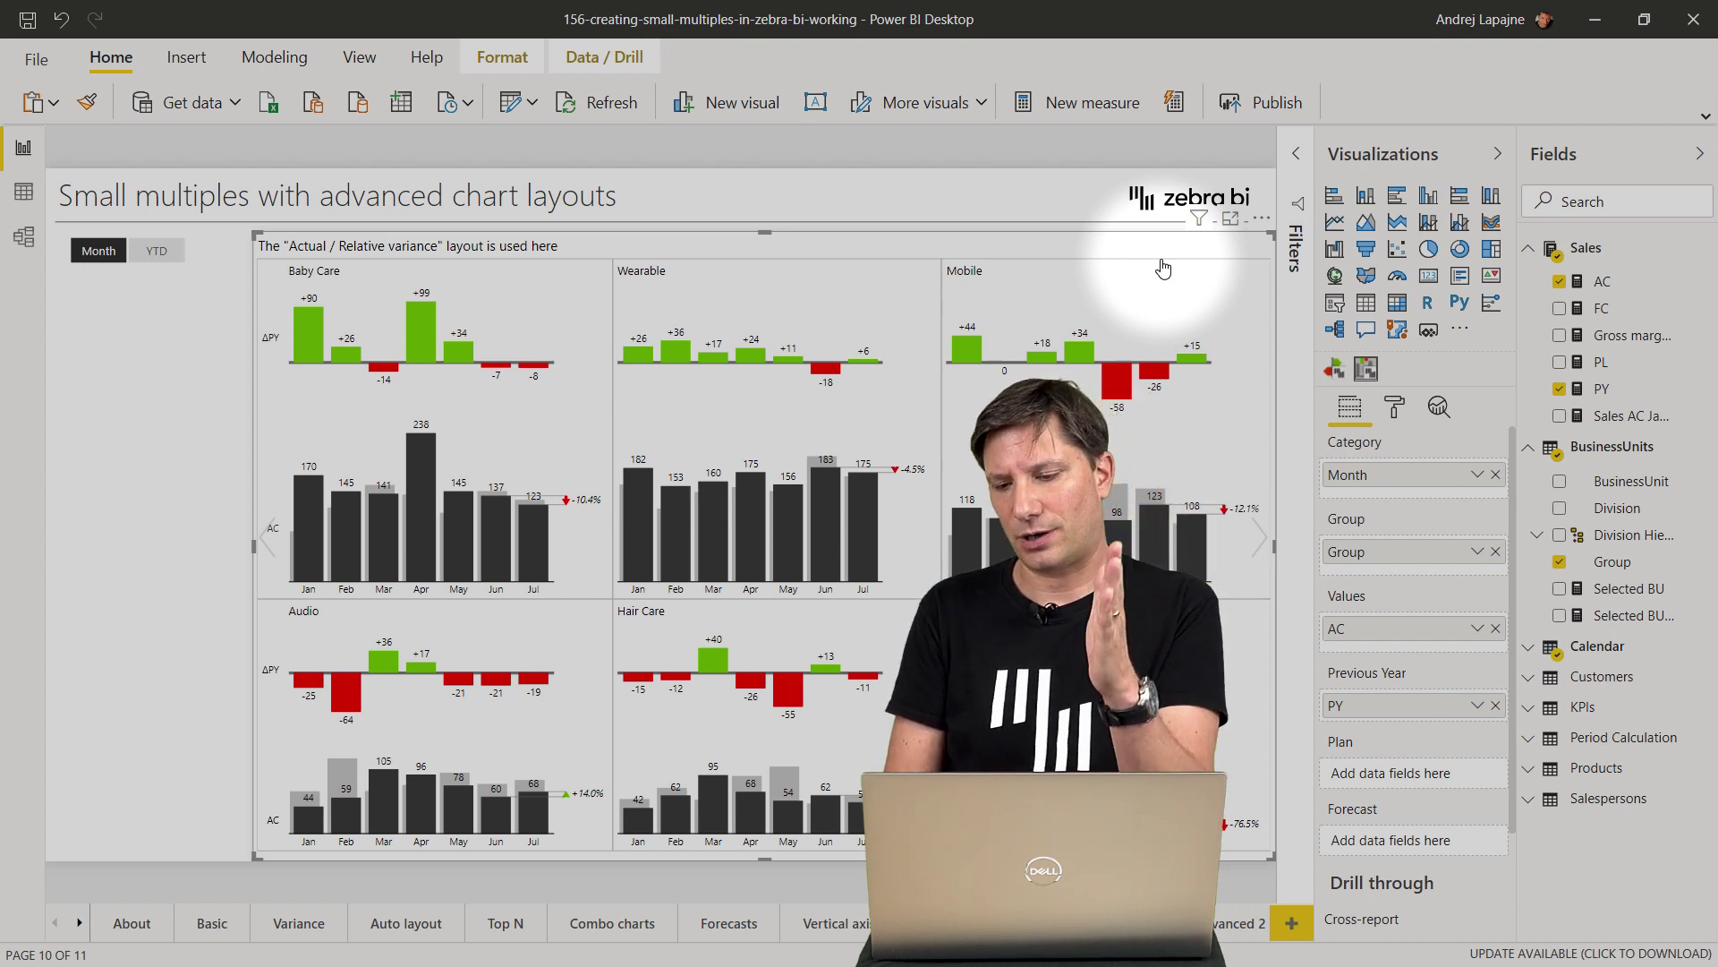
left_click(1398, 412)
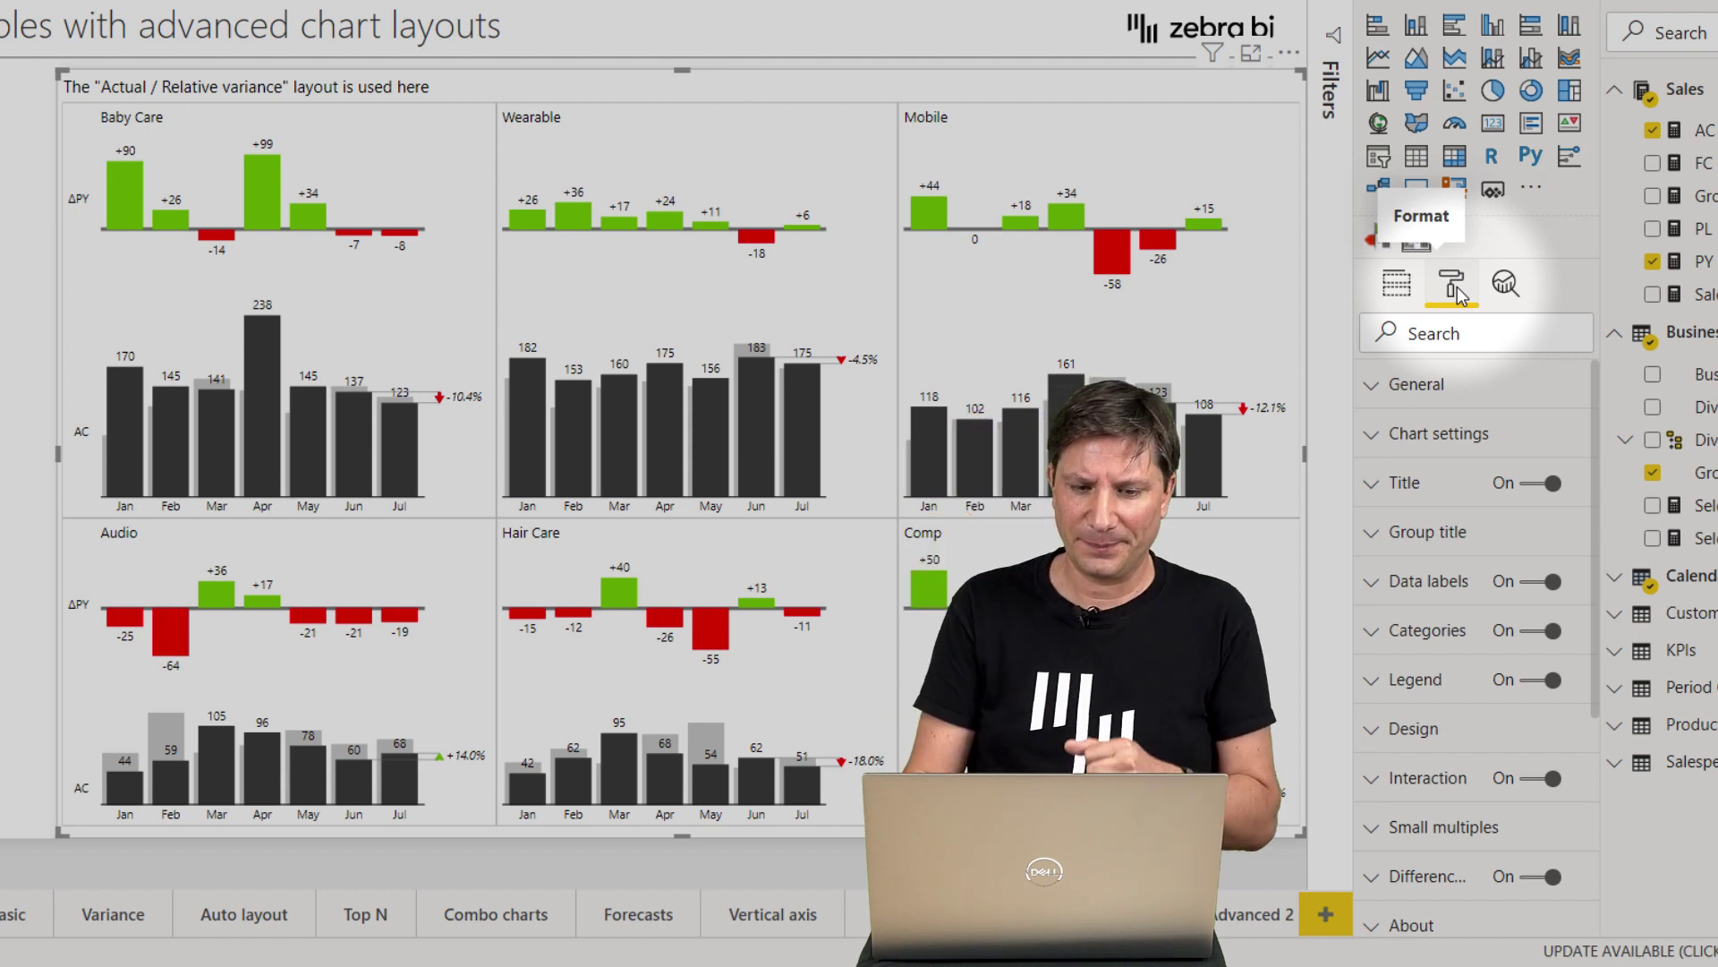
left_click(1437, 435)
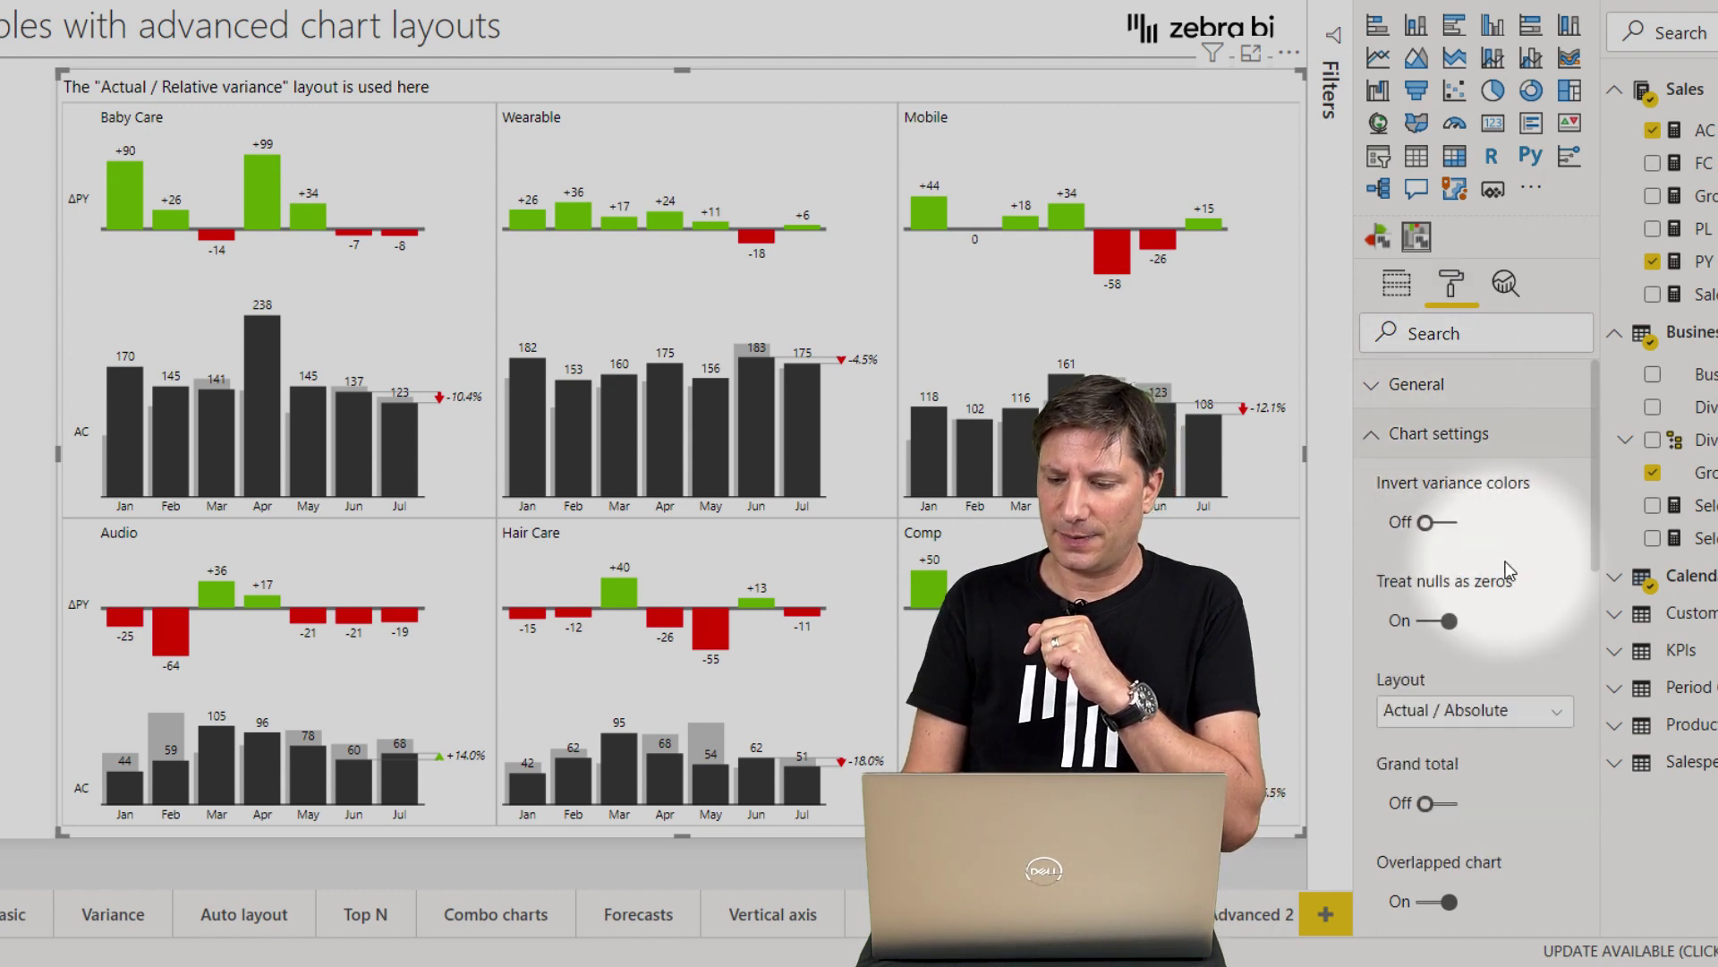
scroll(1505, 562, "down", 1)
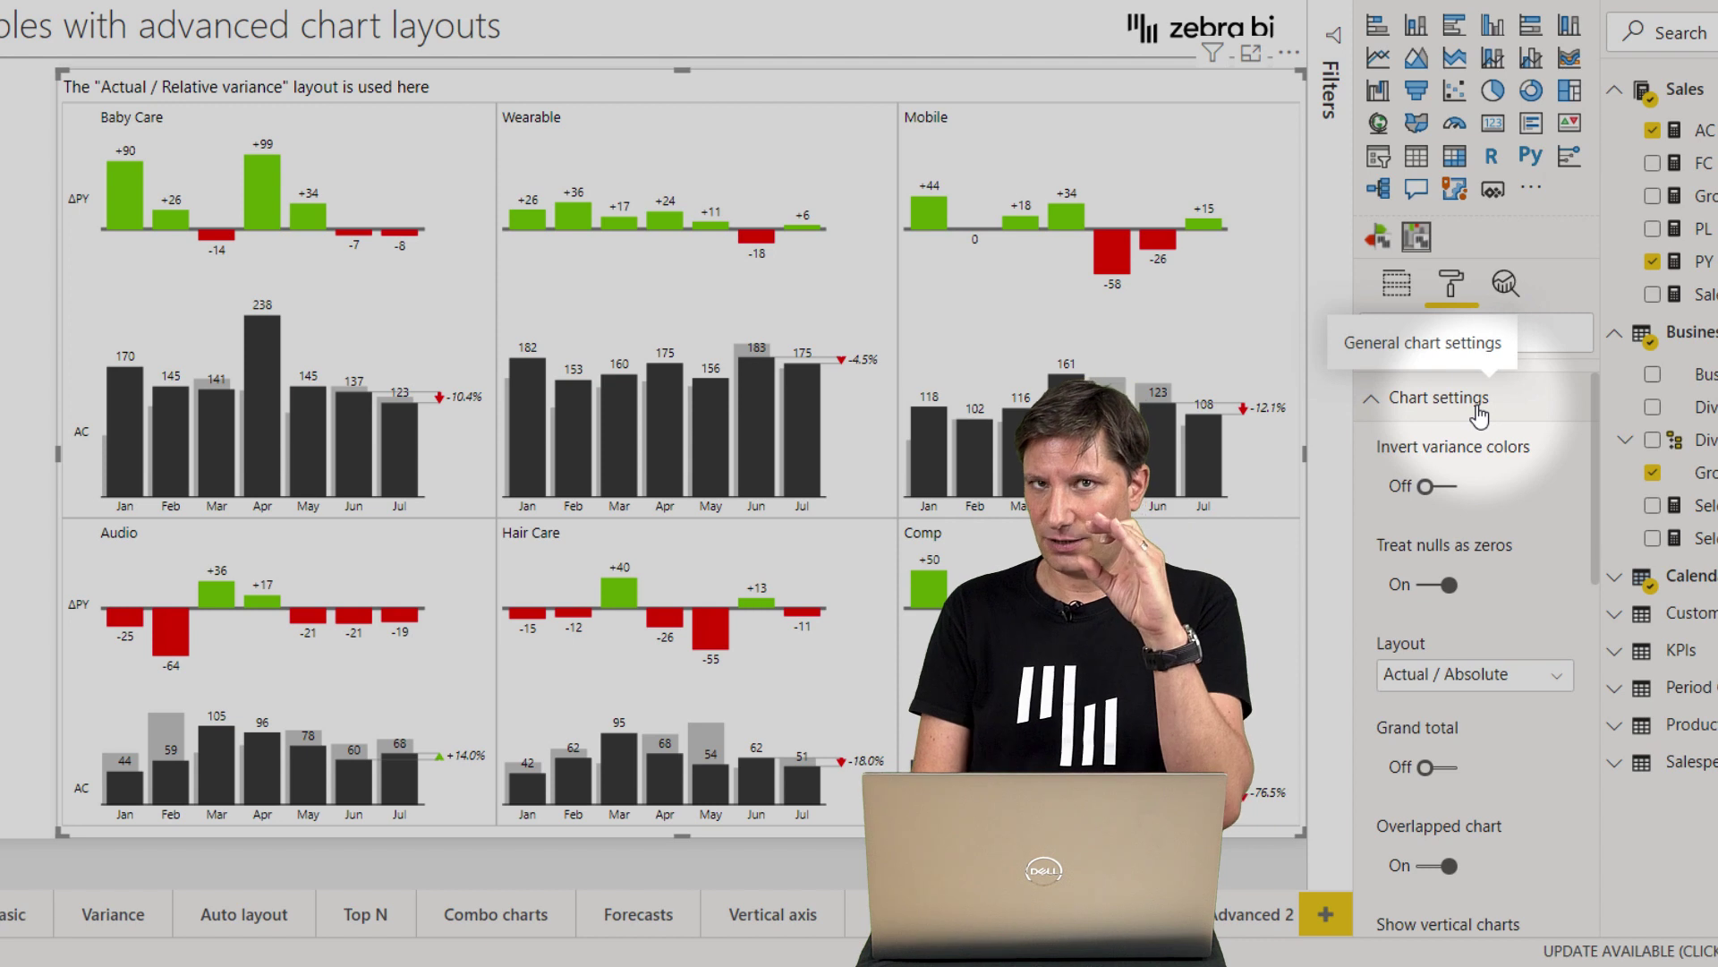
Try the Responsive layout on the product group charts, then the Absolute variance layout
left_click(1481, 686)
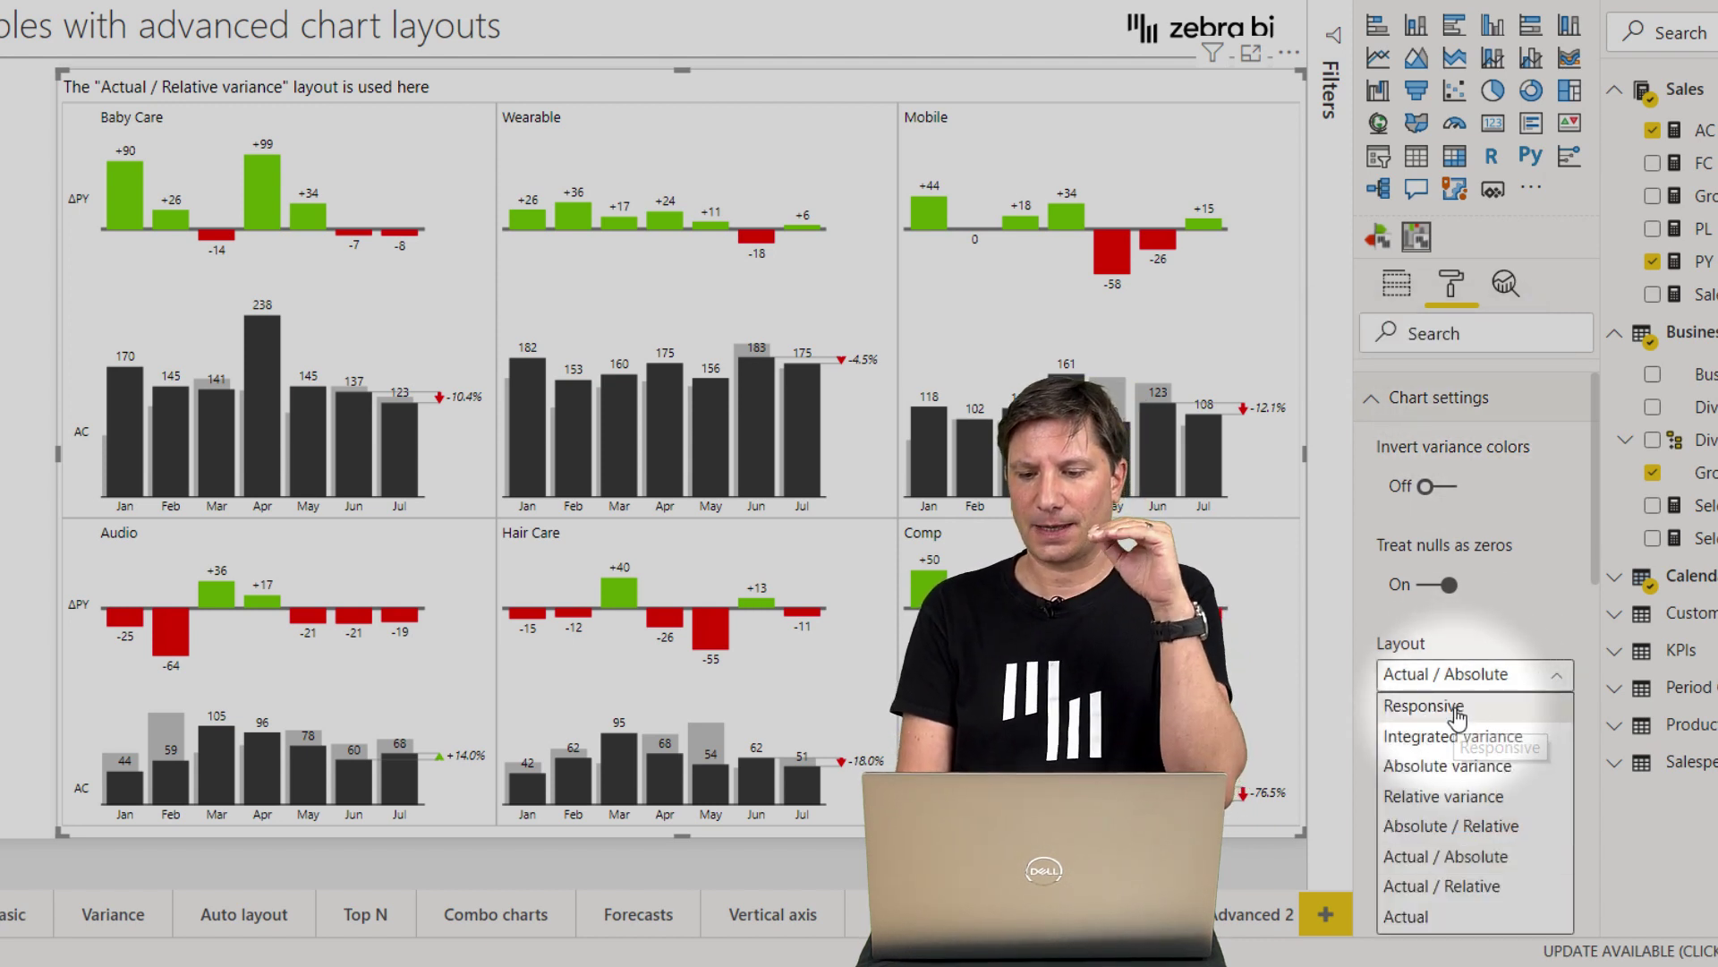
left_click(1455, 708)
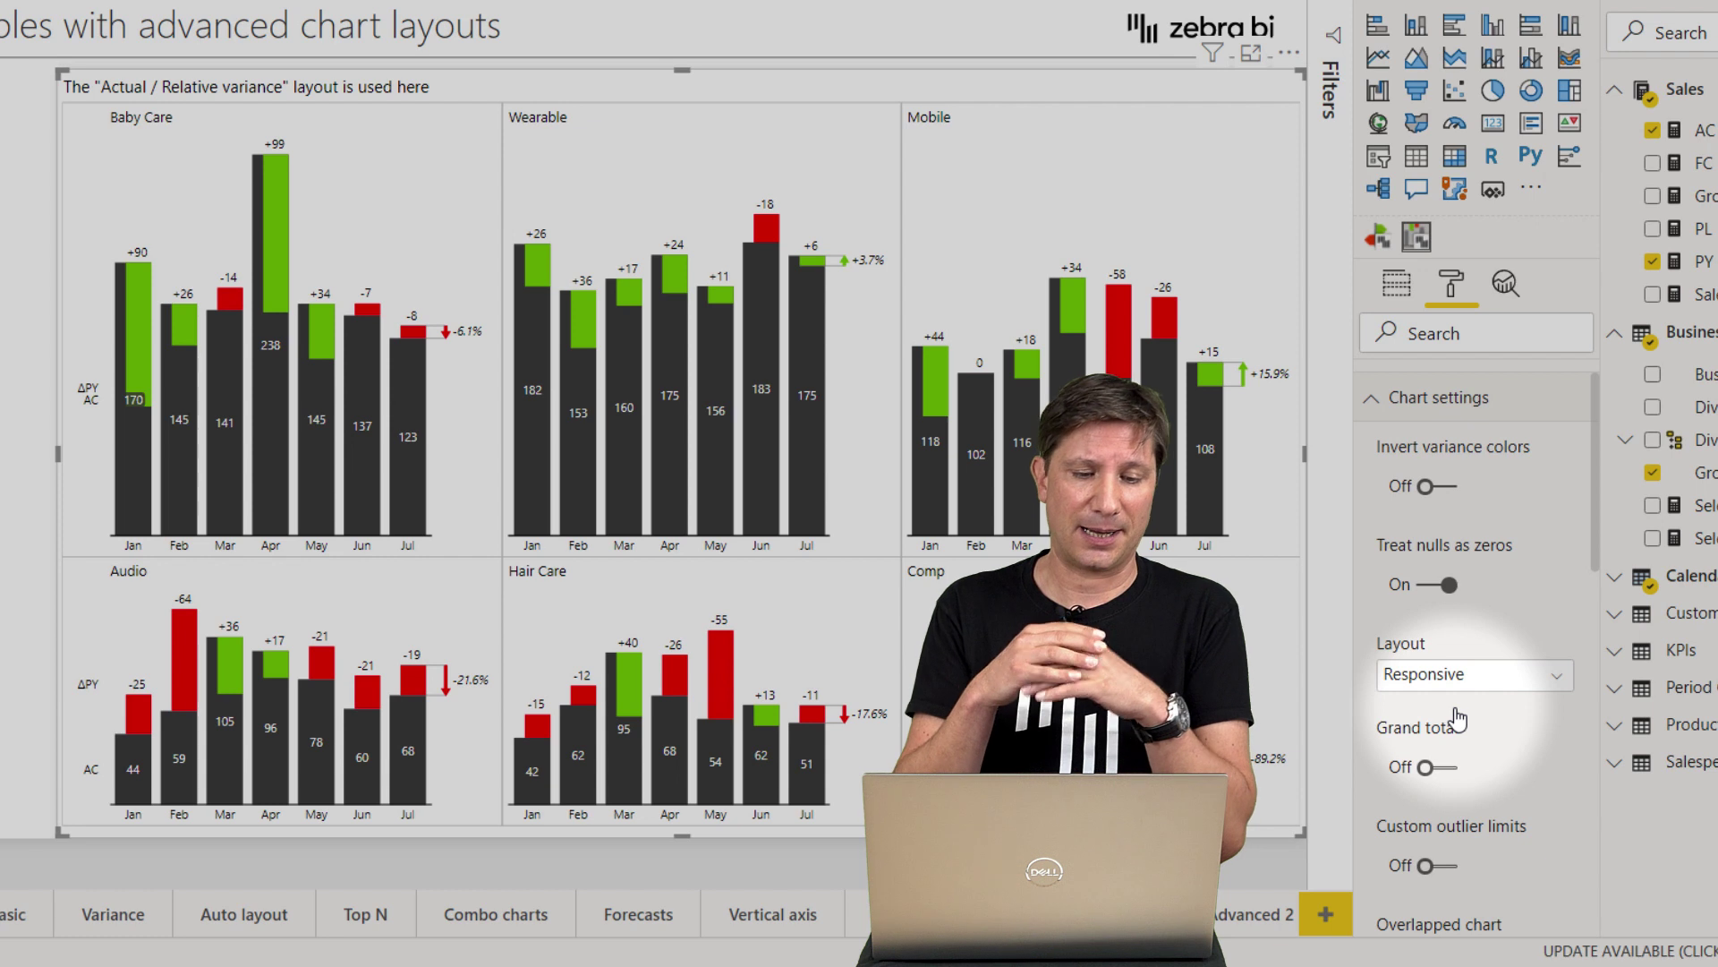
left_click(1499, 678)
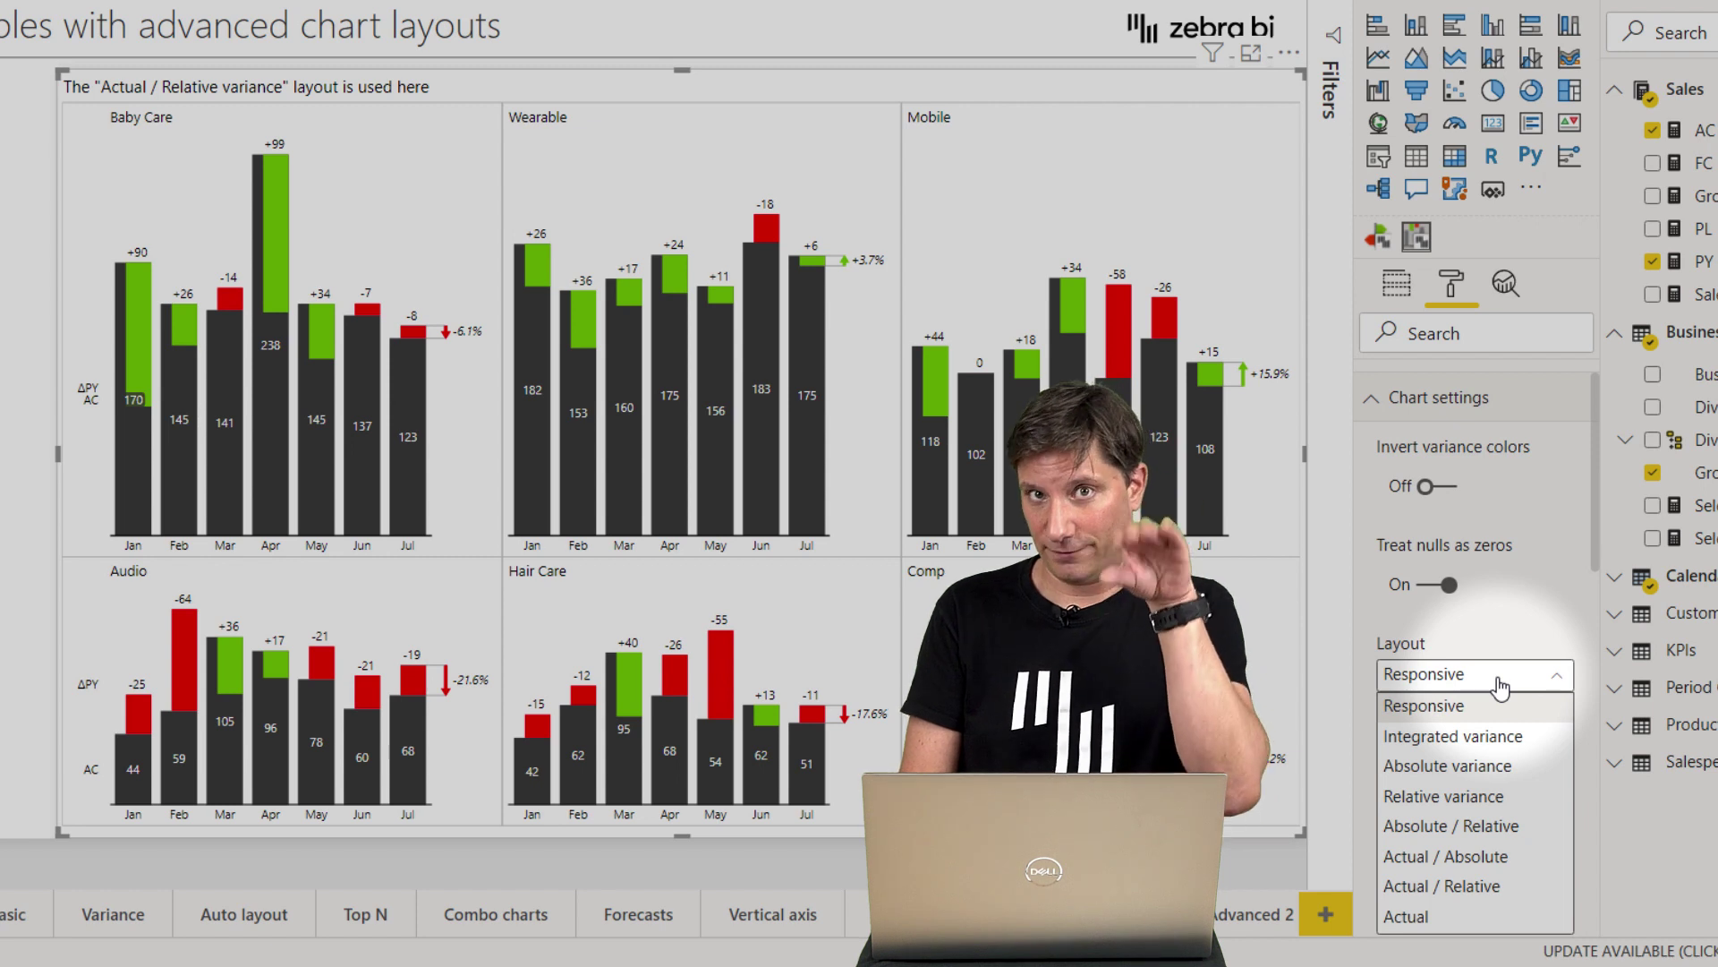
left_click(1469, 765)
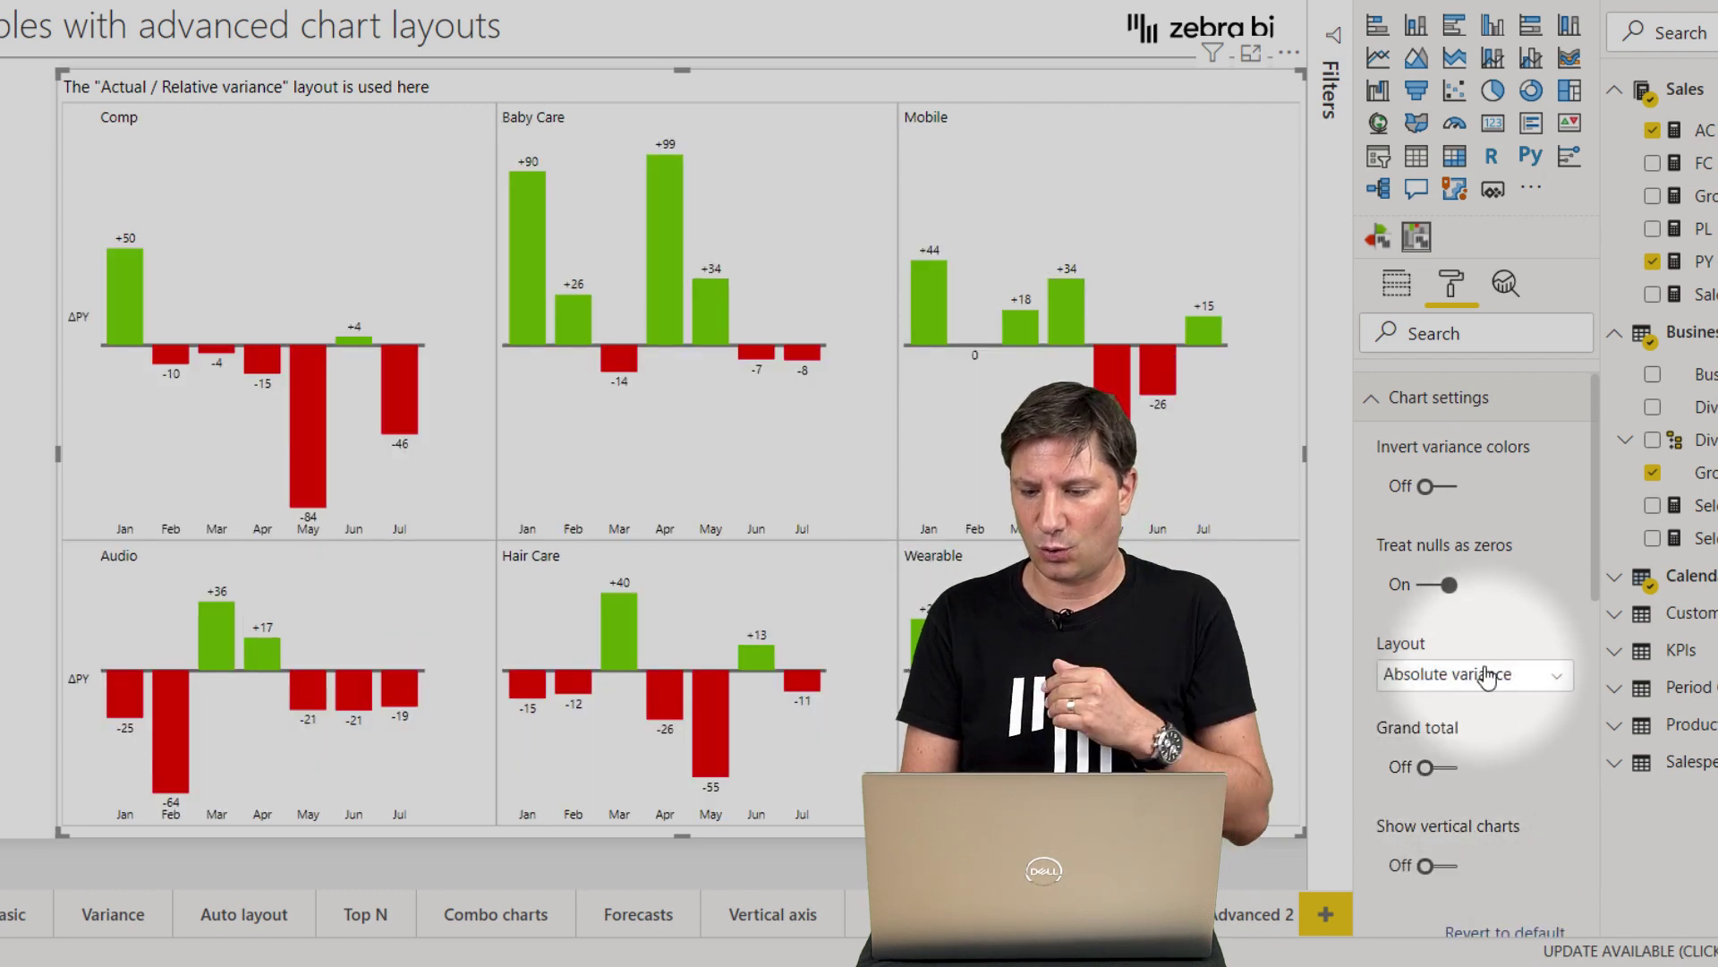
Try the Absolute / Relative layout on the product group charts, then the Actual / Relative layout
left_click(1430, 676)
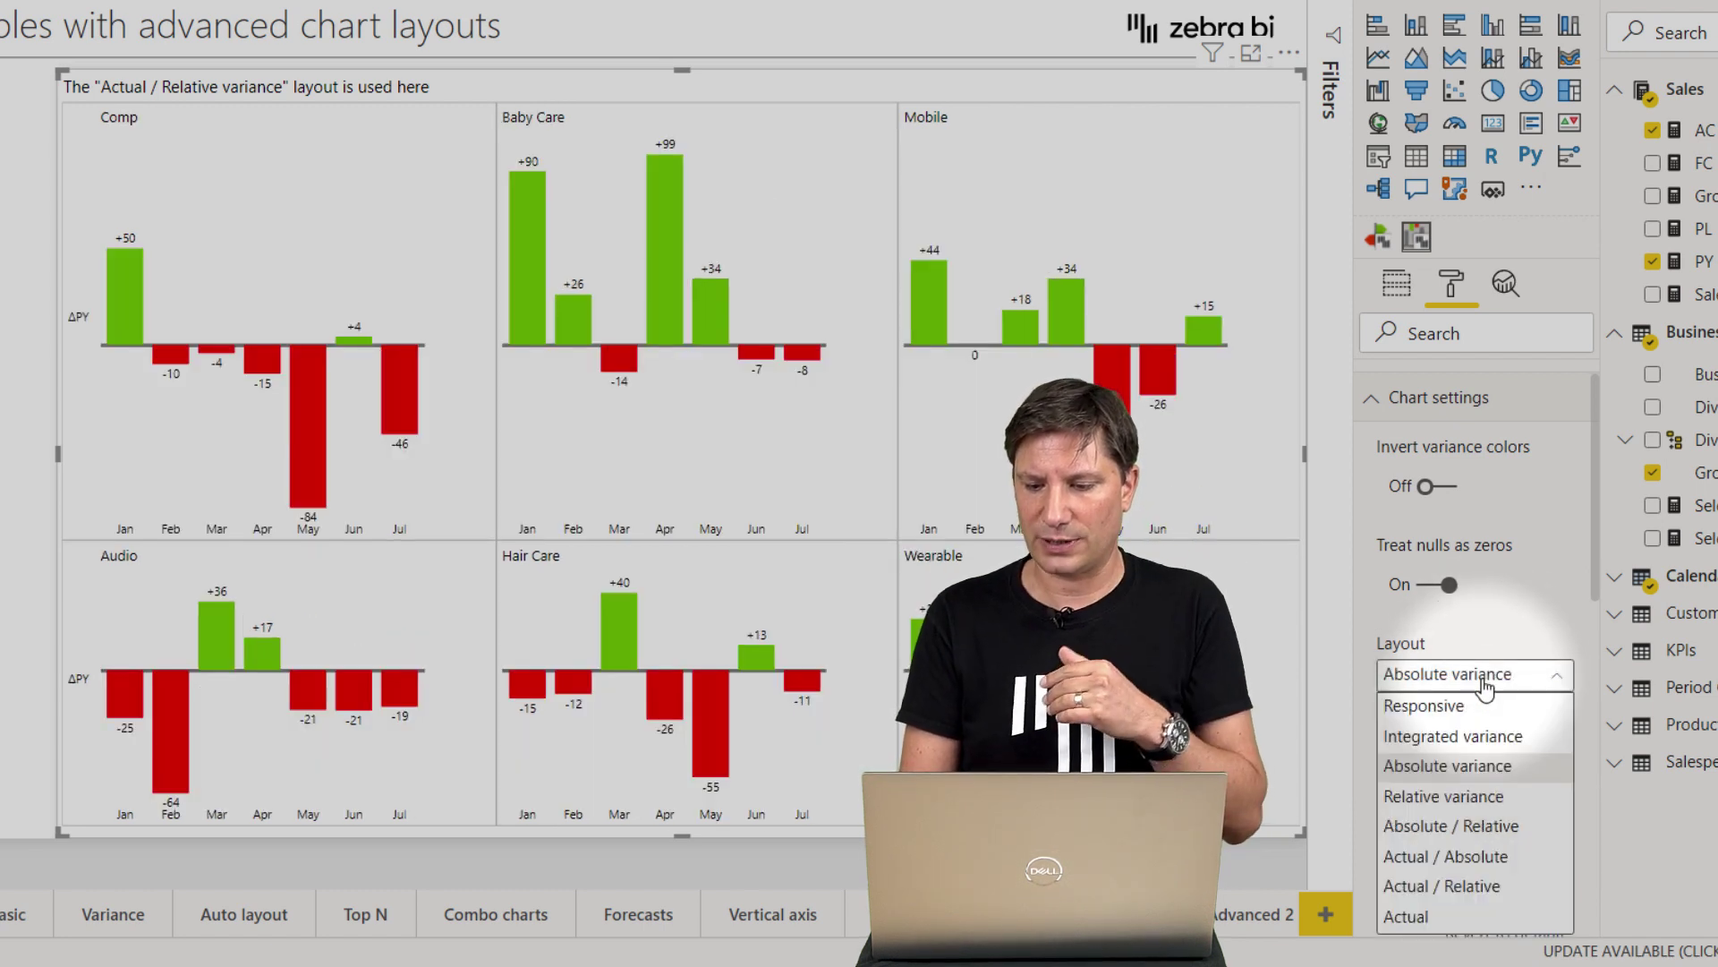
left_click(1468, 825)
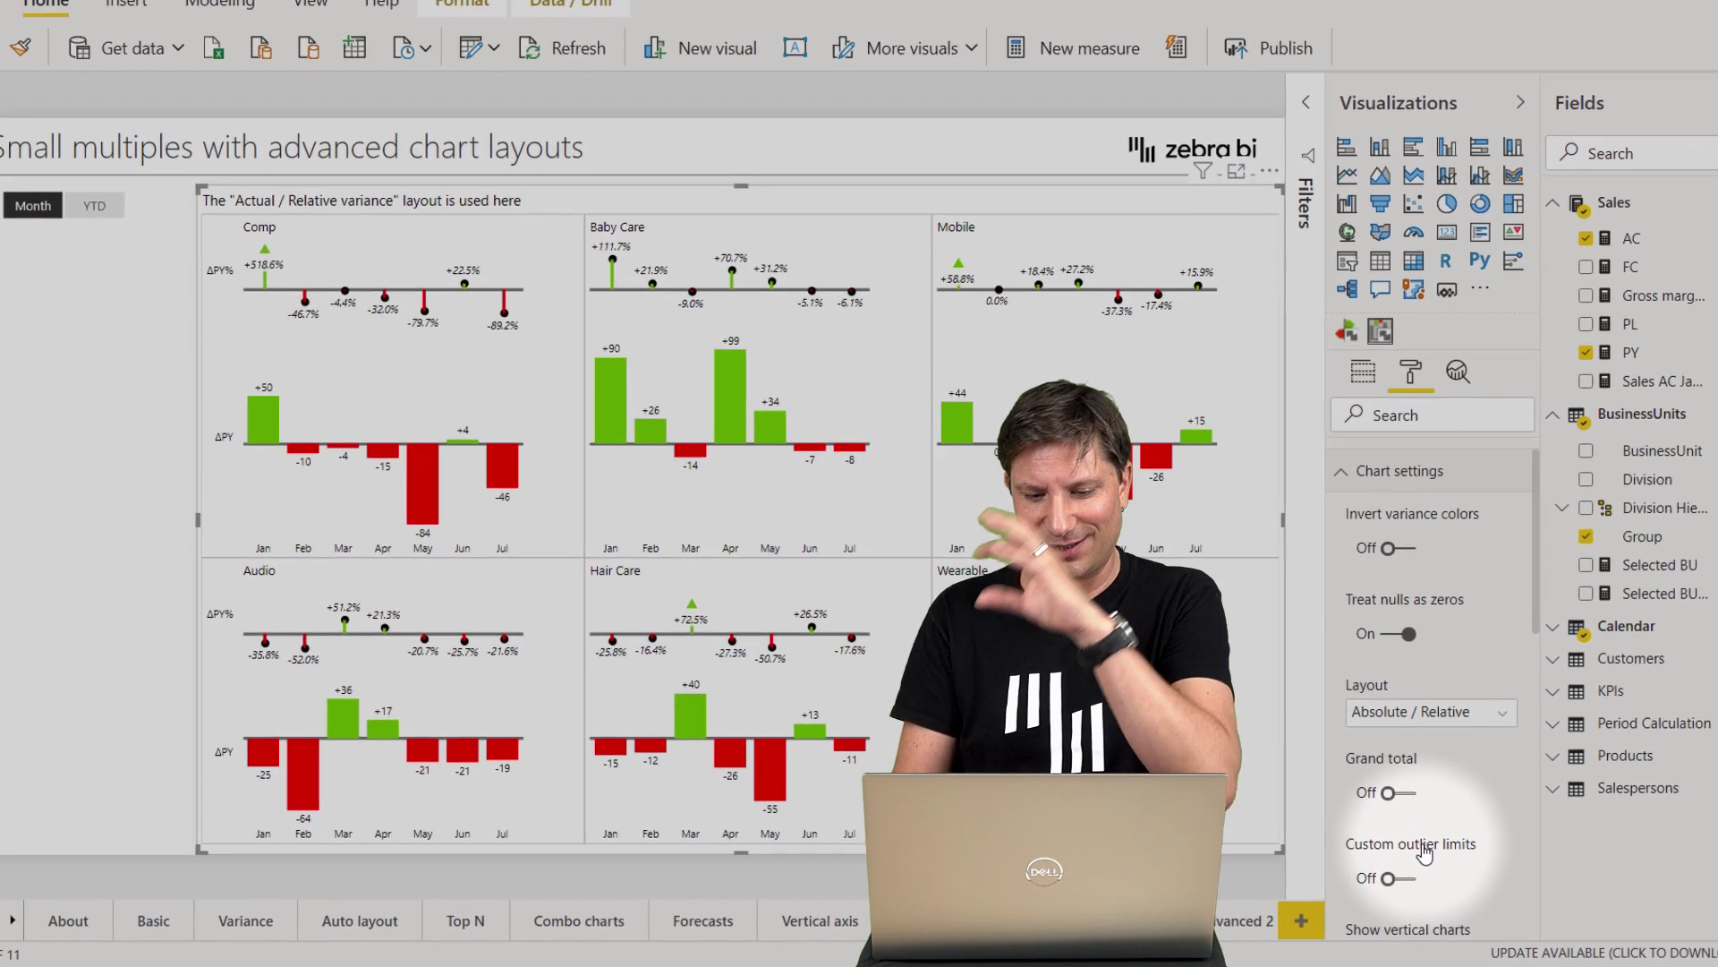
left_click(1464, 718)
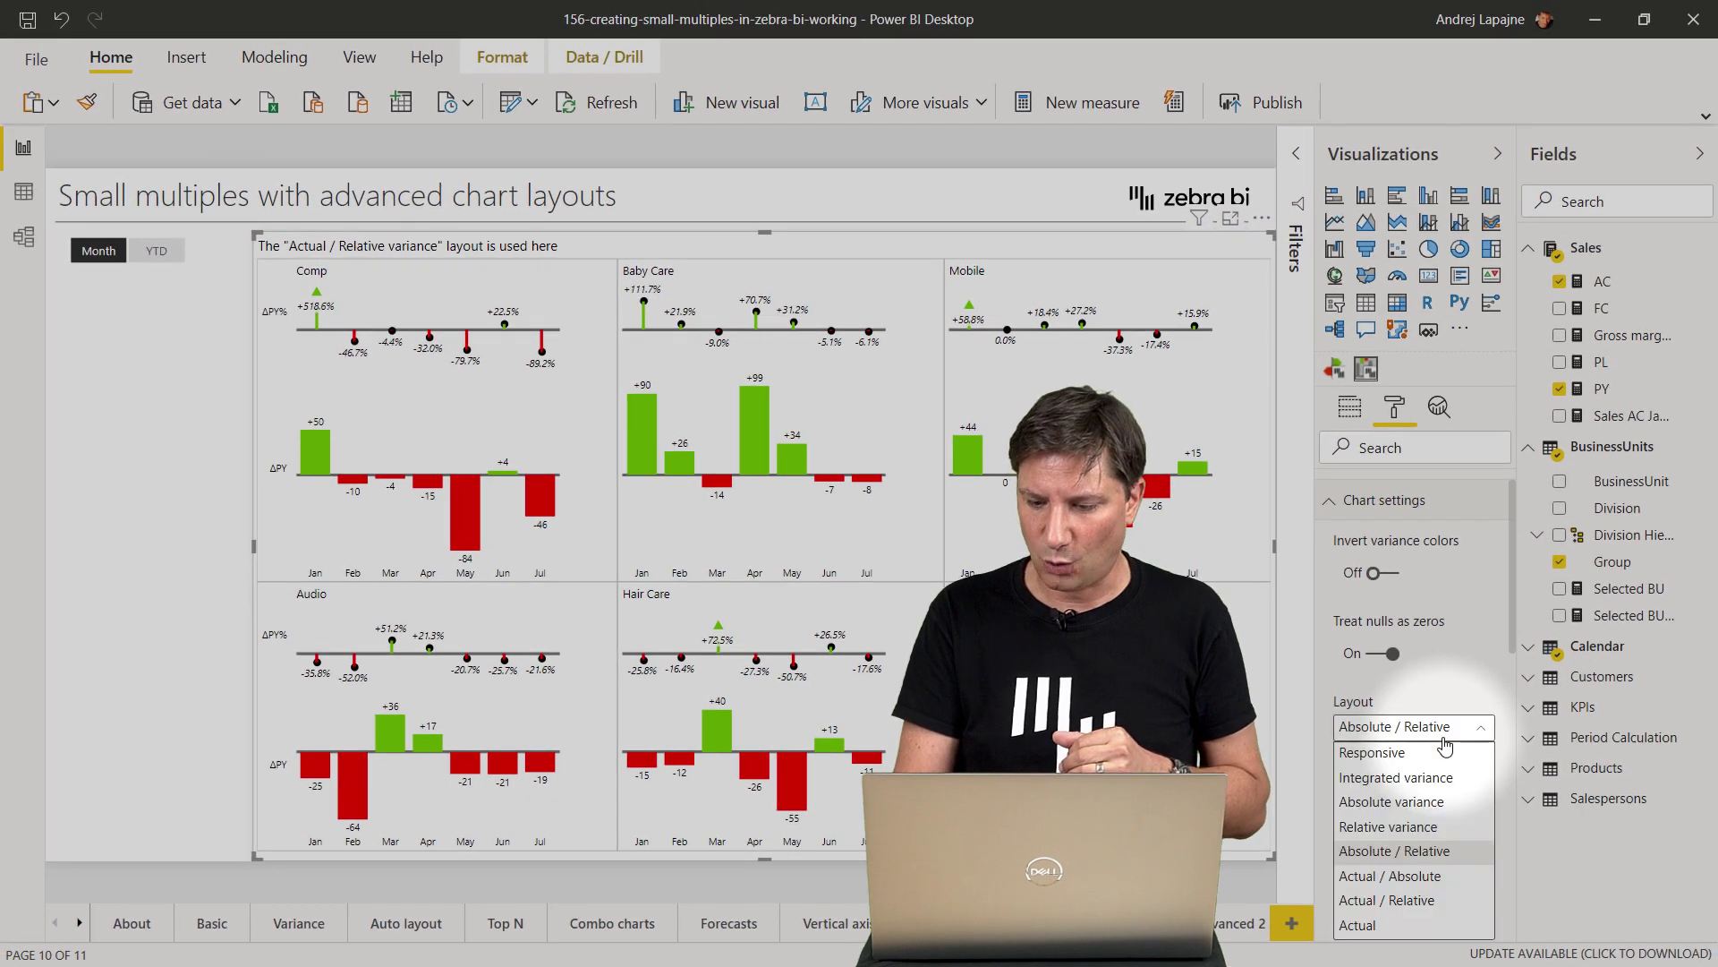
left_click(1406, 902)
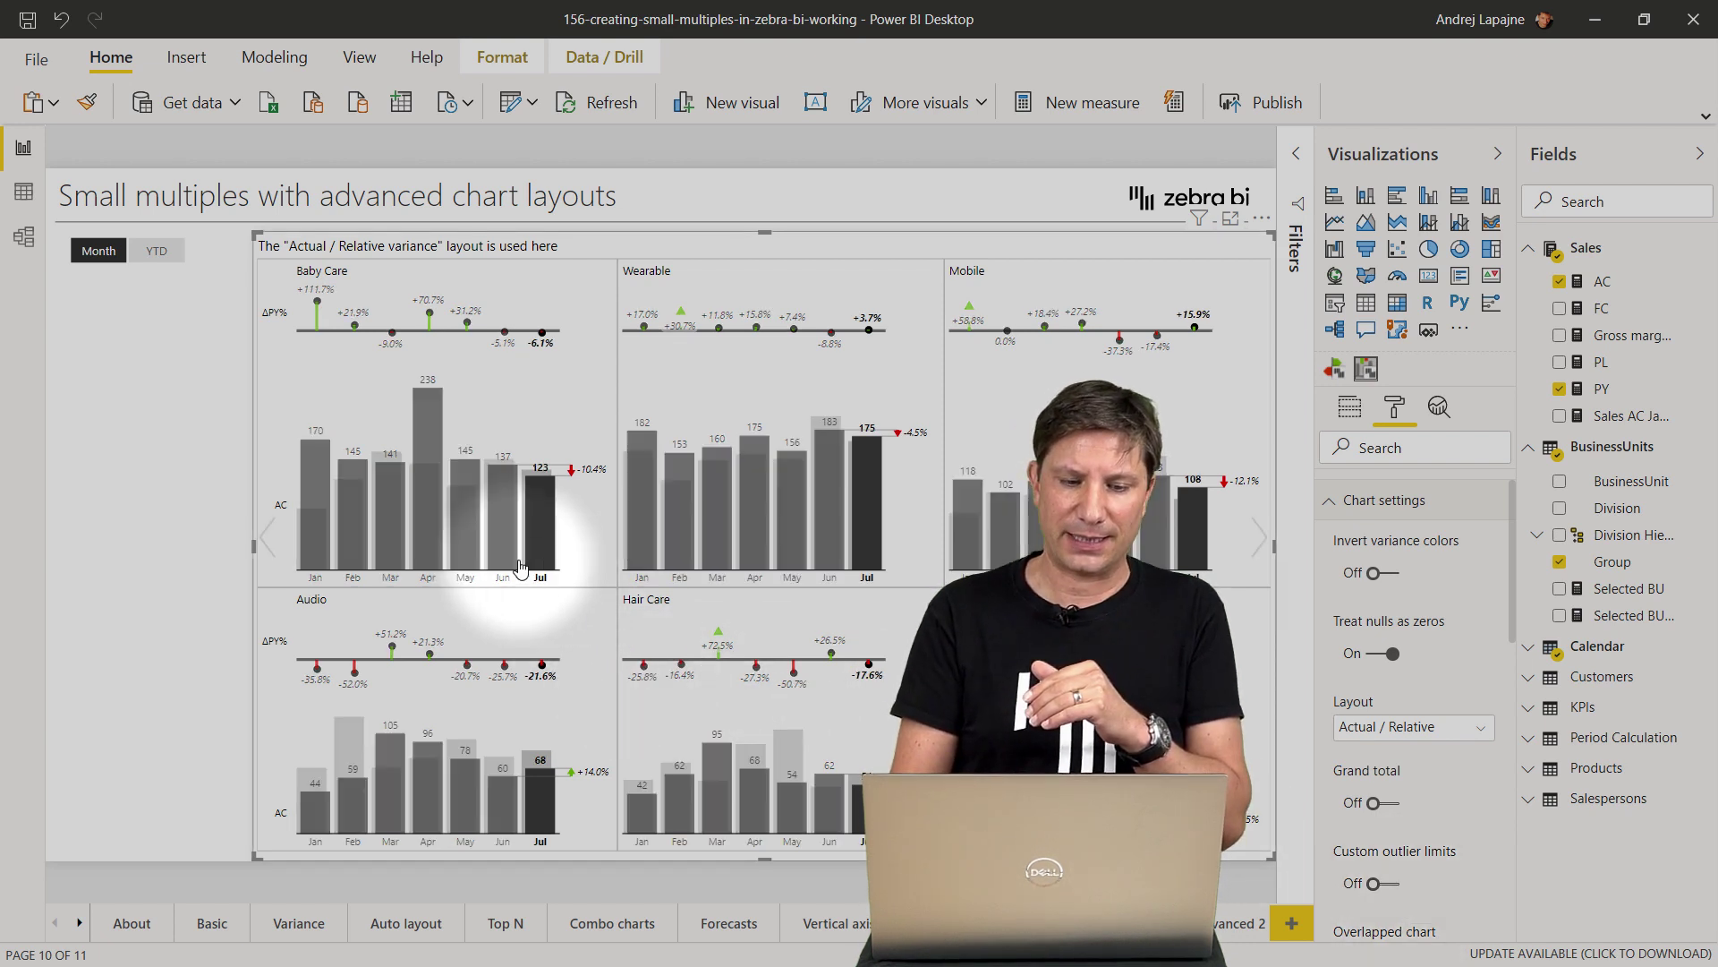
mouse_move(427, 512)
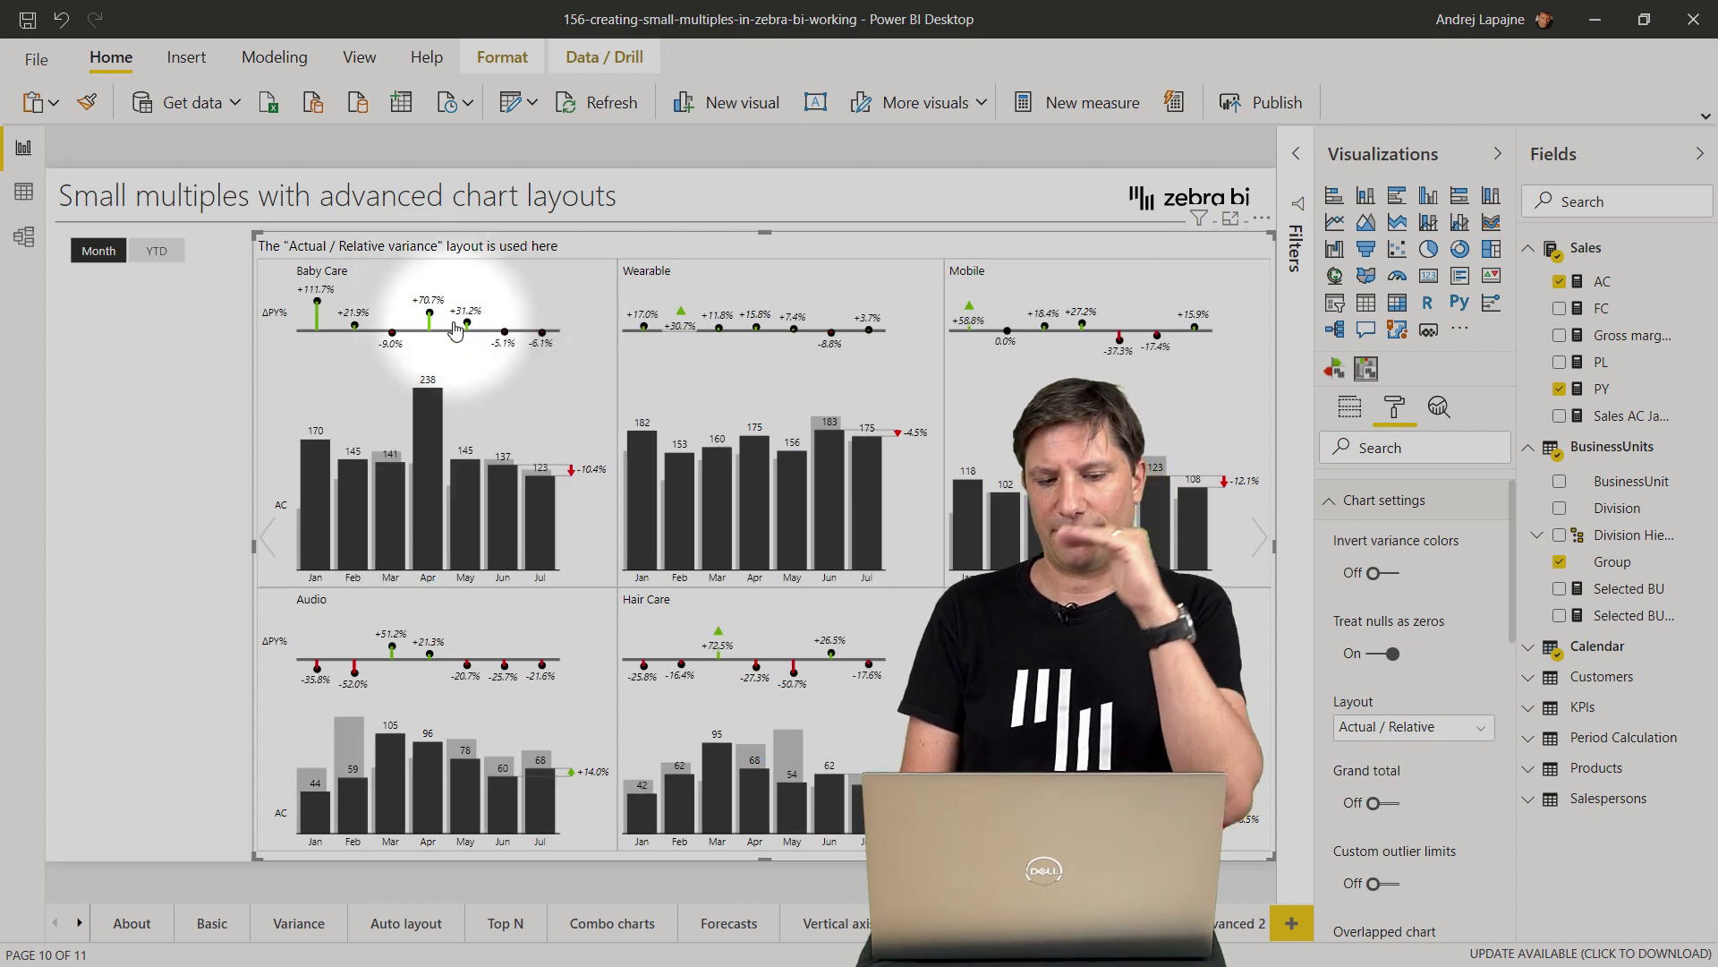
Set the product group charts to the Actual / Absolute layout and add the PL measure as their Plan data
left_click(1385, 730)
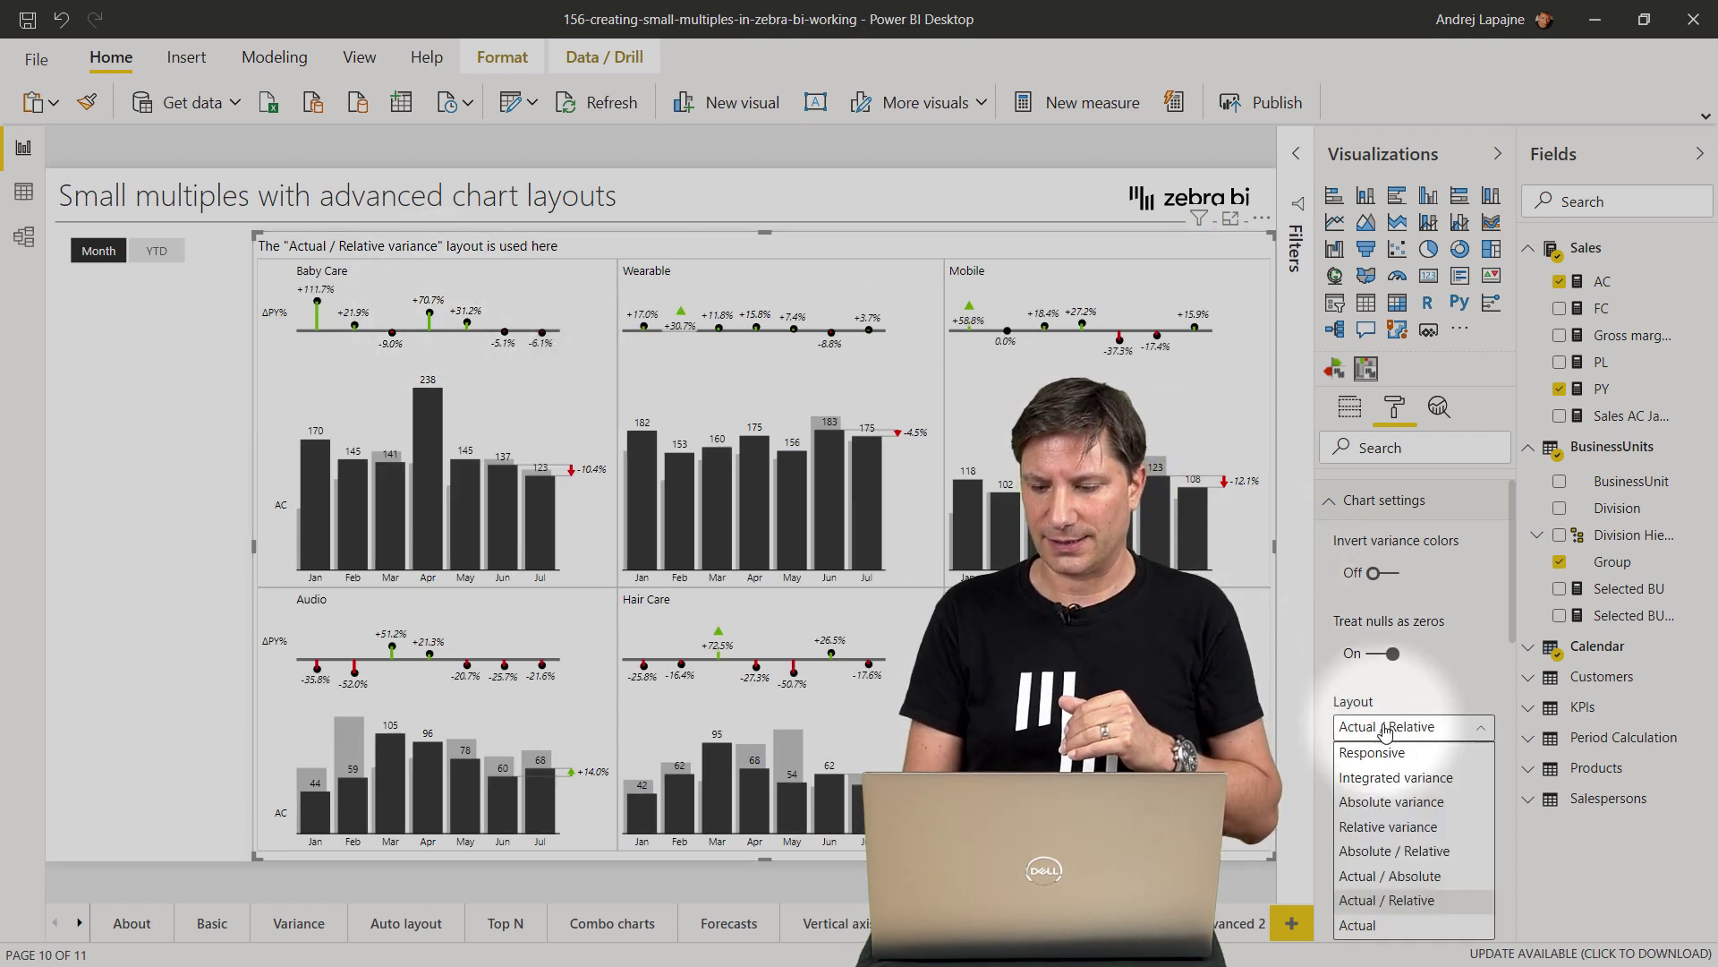
left_click(1423, 877)
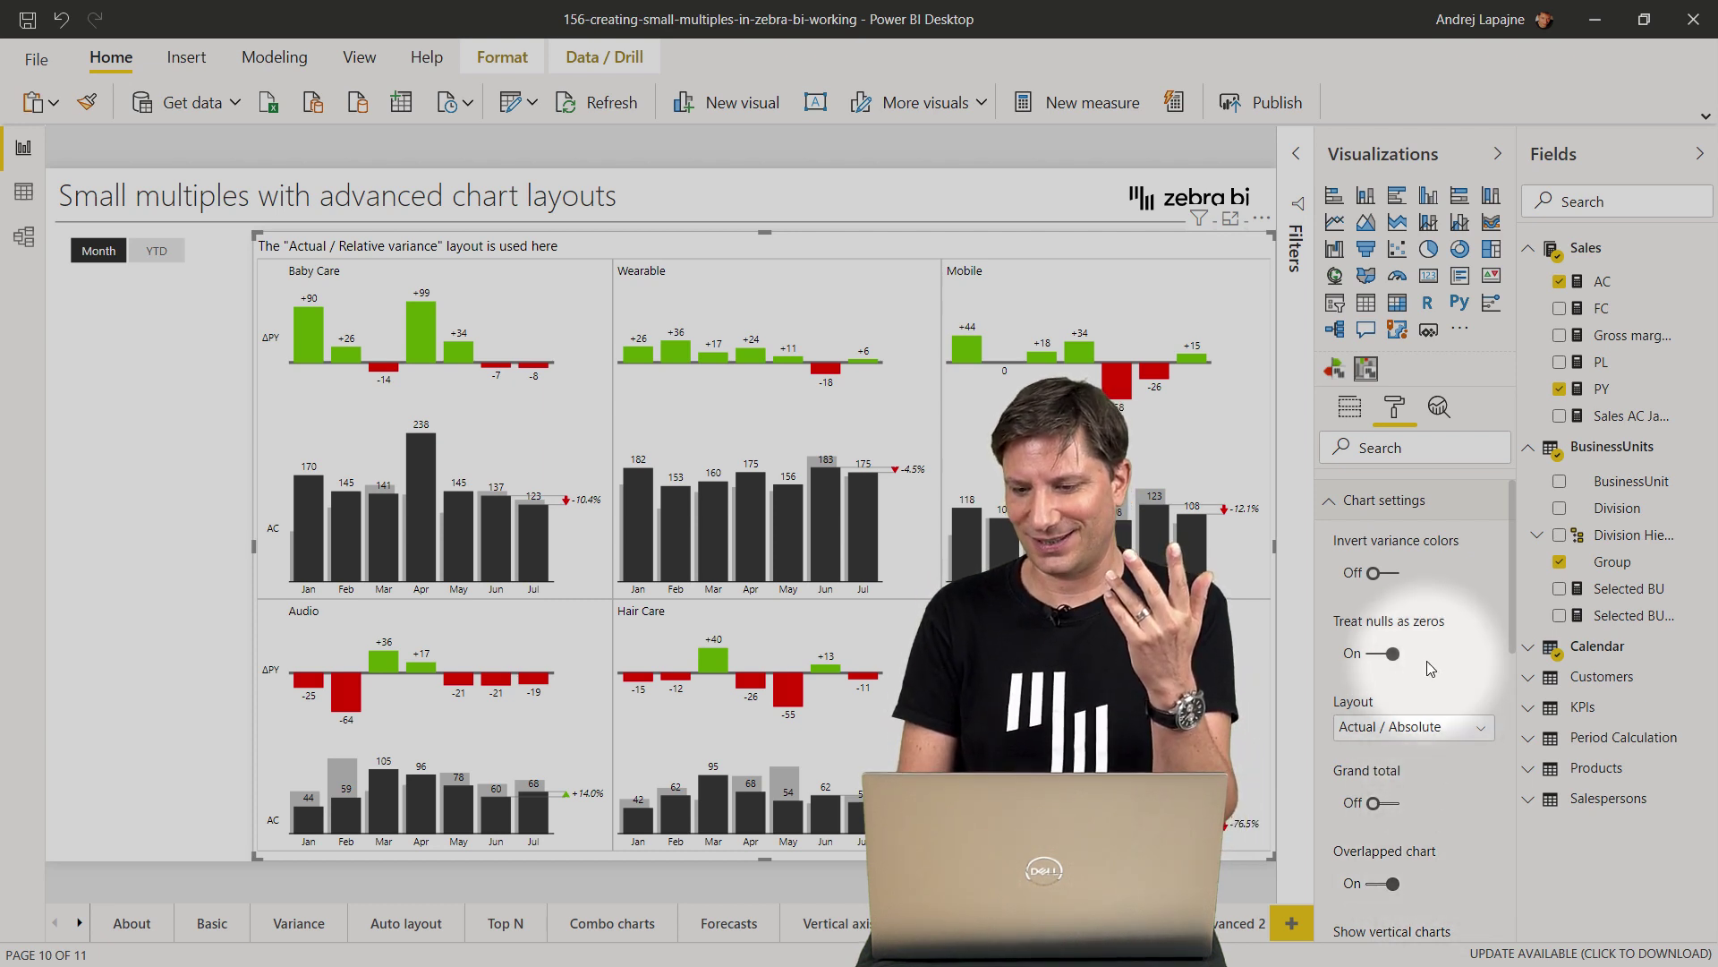
left_click(1353, 410)
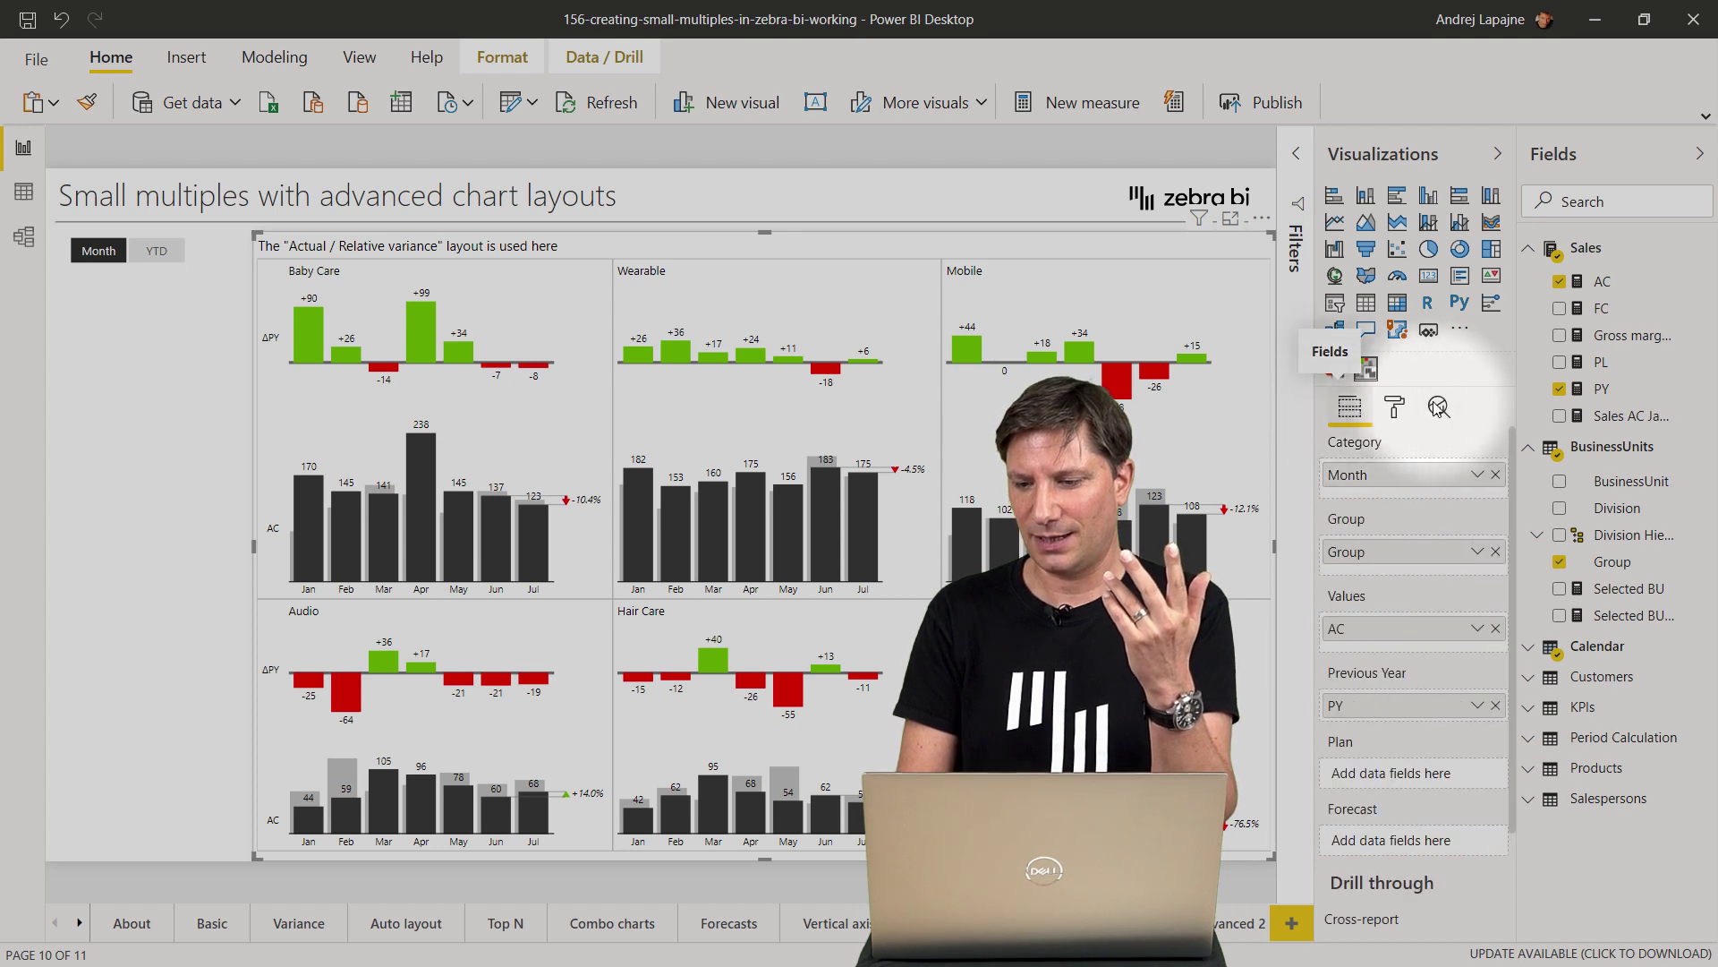
left_click_drag(1598, 365, 1419, 782)
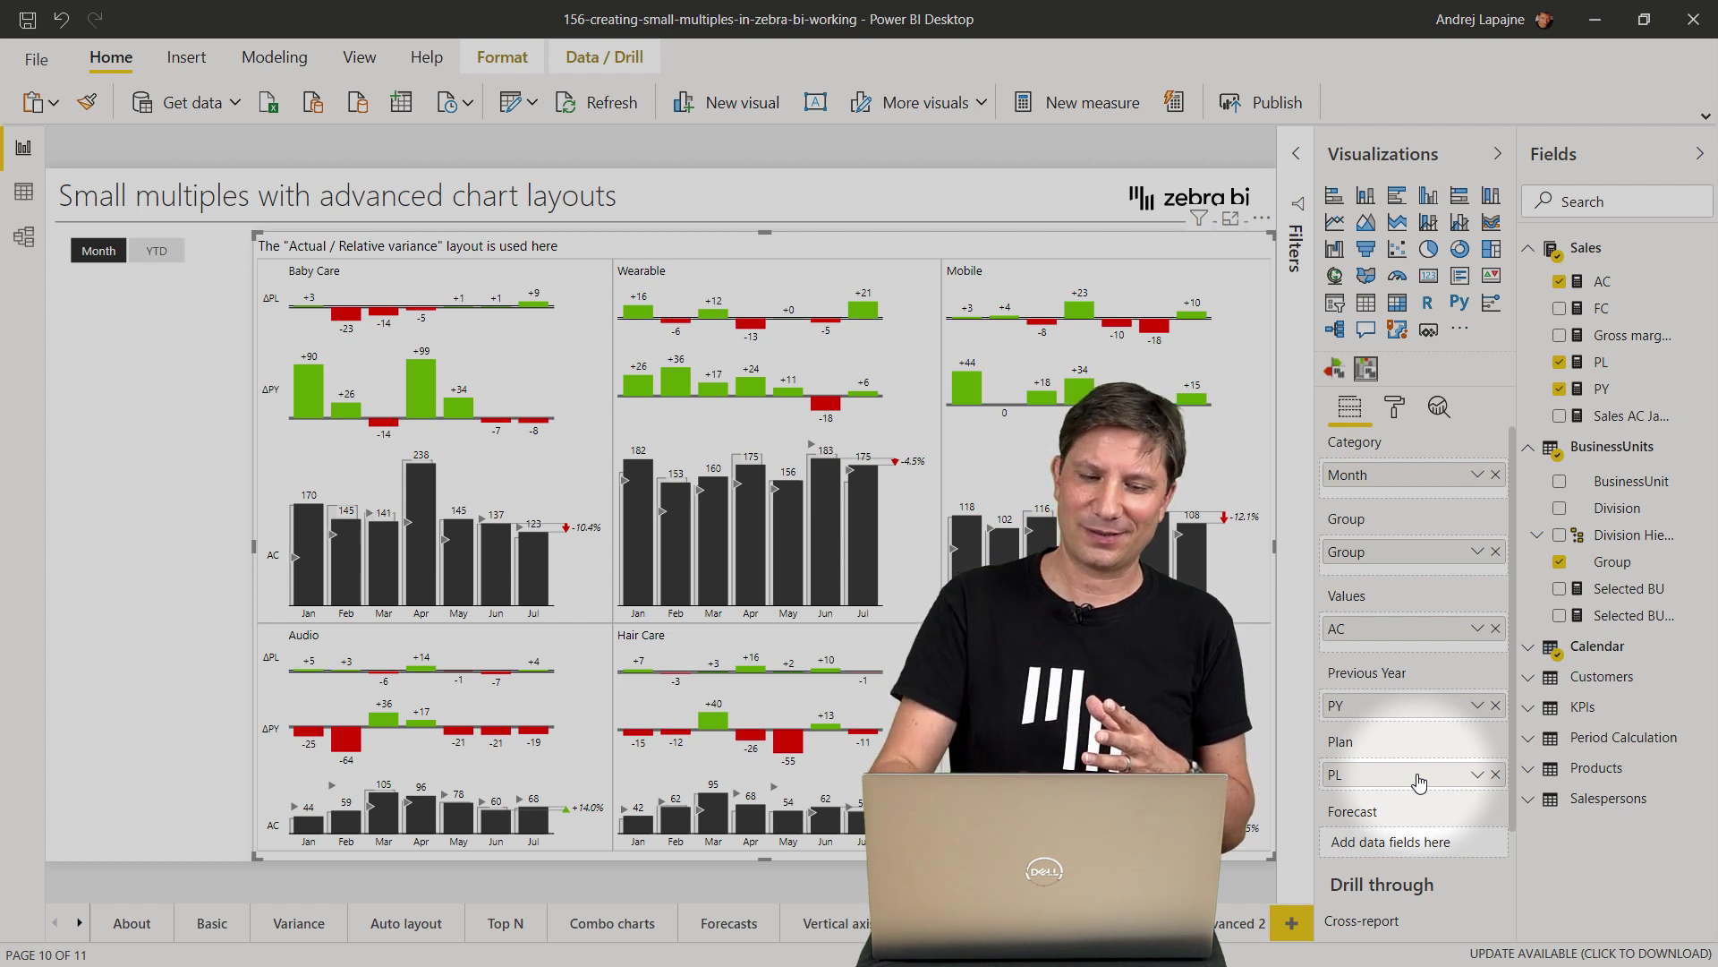
mouse_move(424, 551)
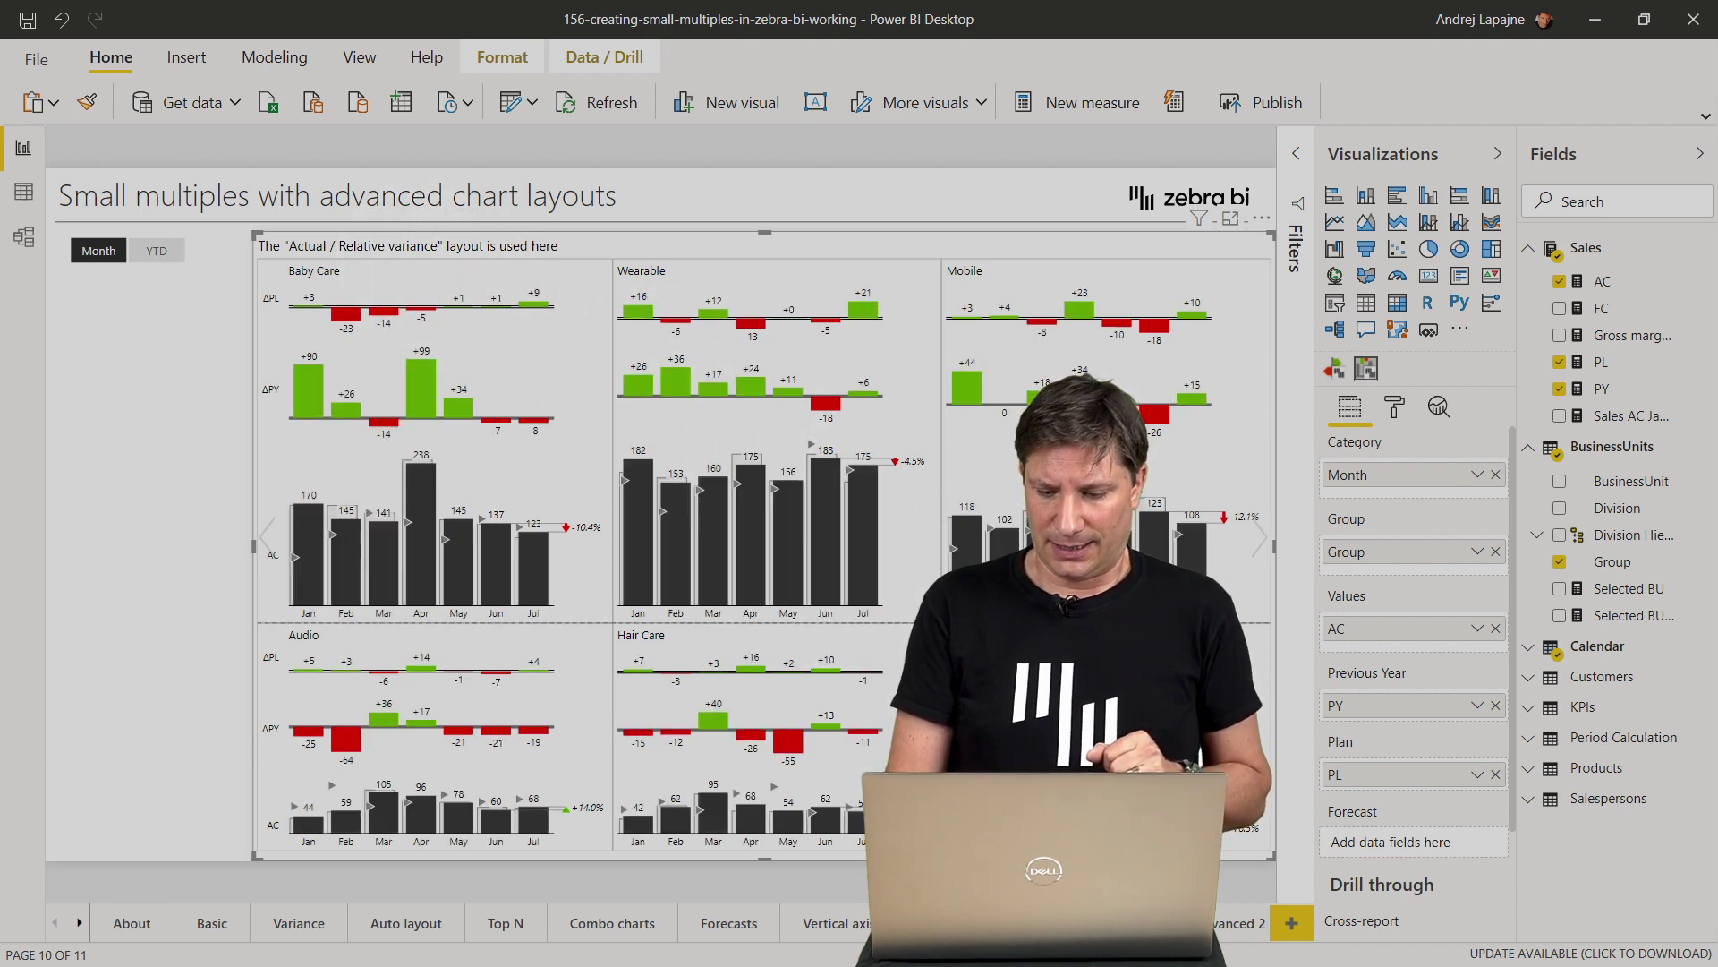
On the Advanced 2 page, switch the year-to-date small multiples to the plain line chart type without area shading
left_click(1217, 928)
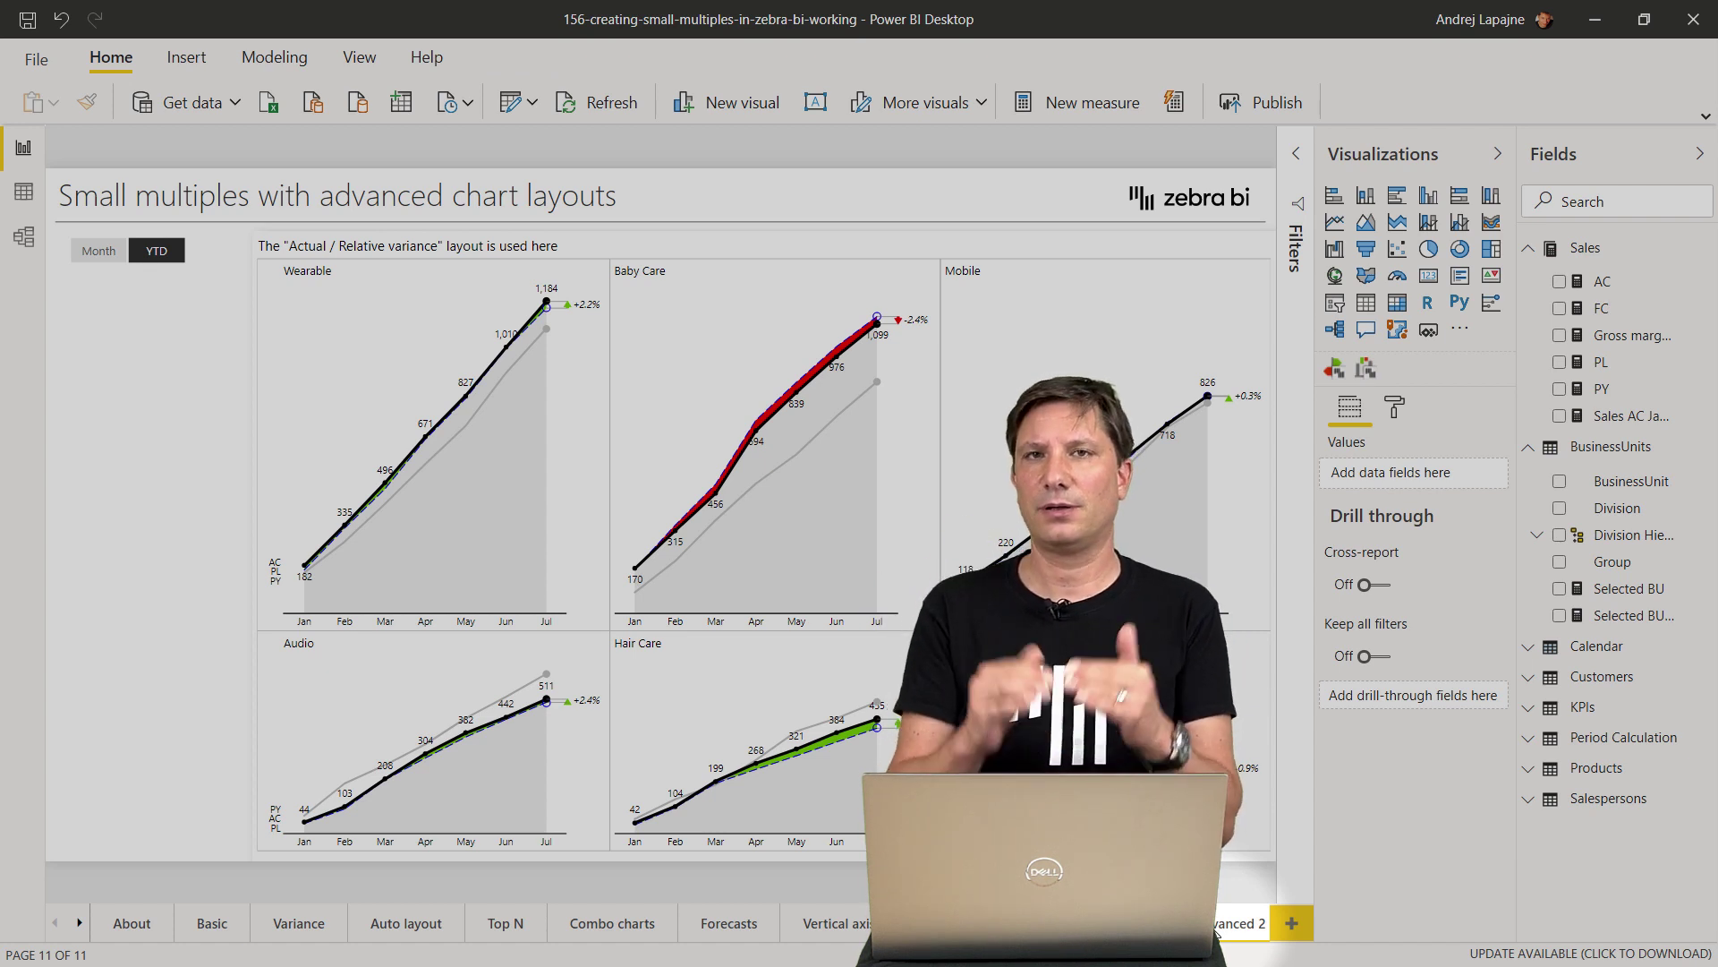
mouse_move(363, 419)
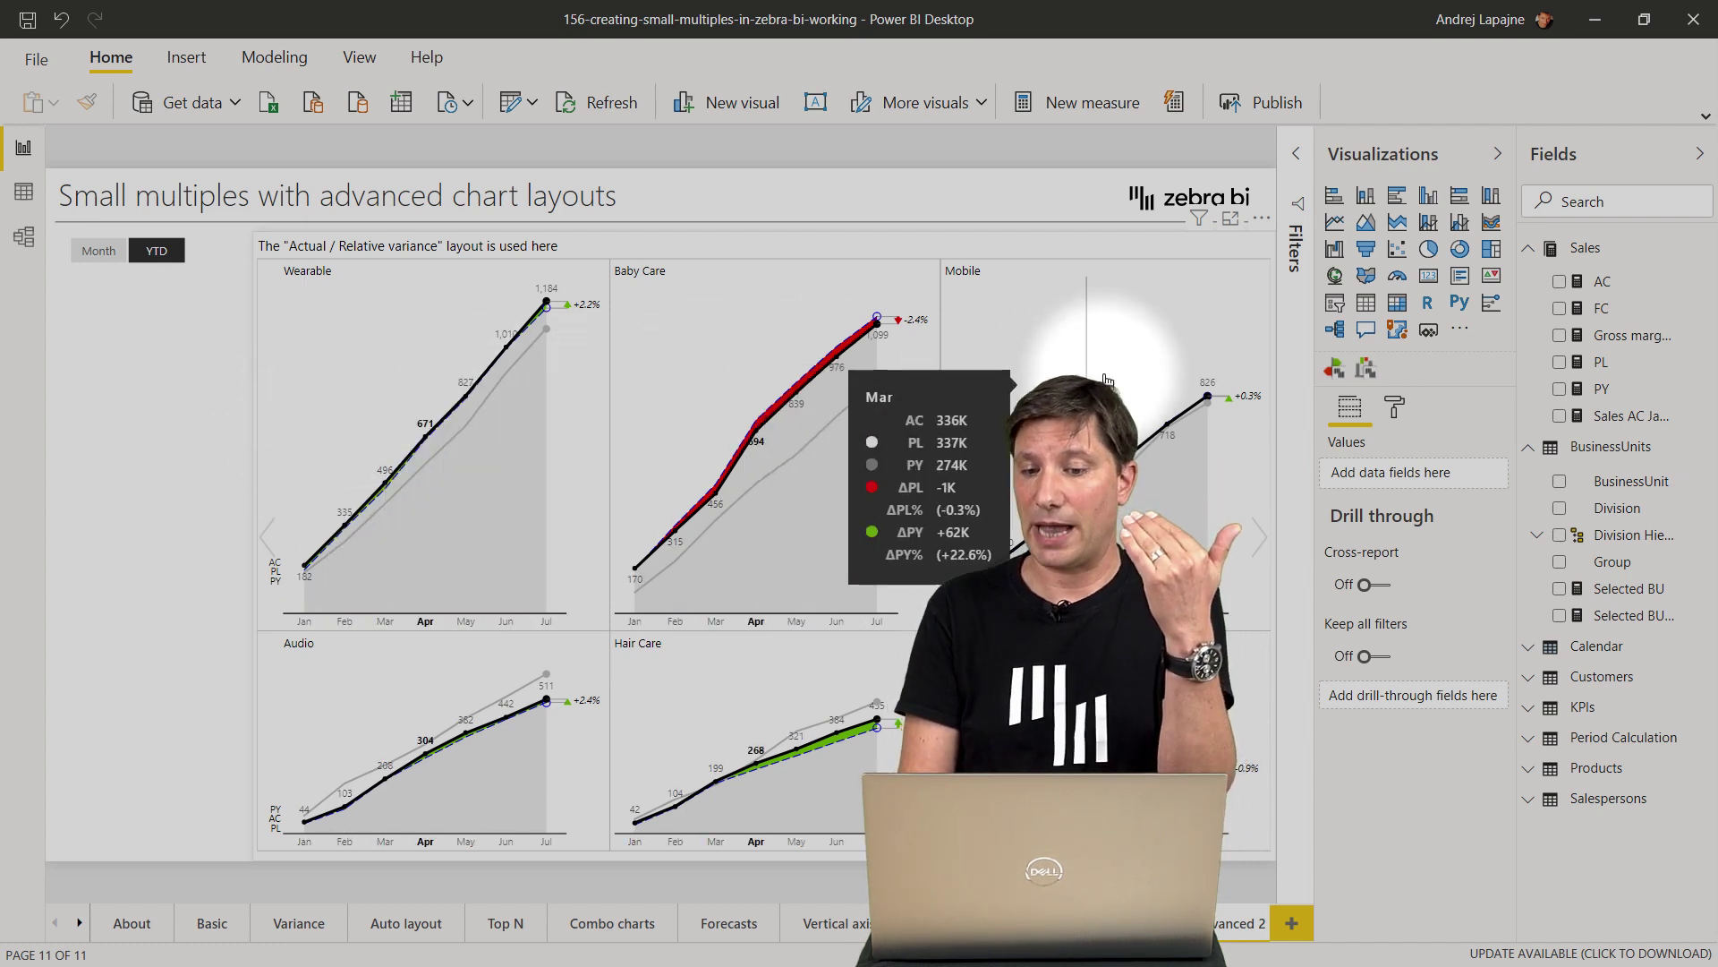
left_click(1262, 540)
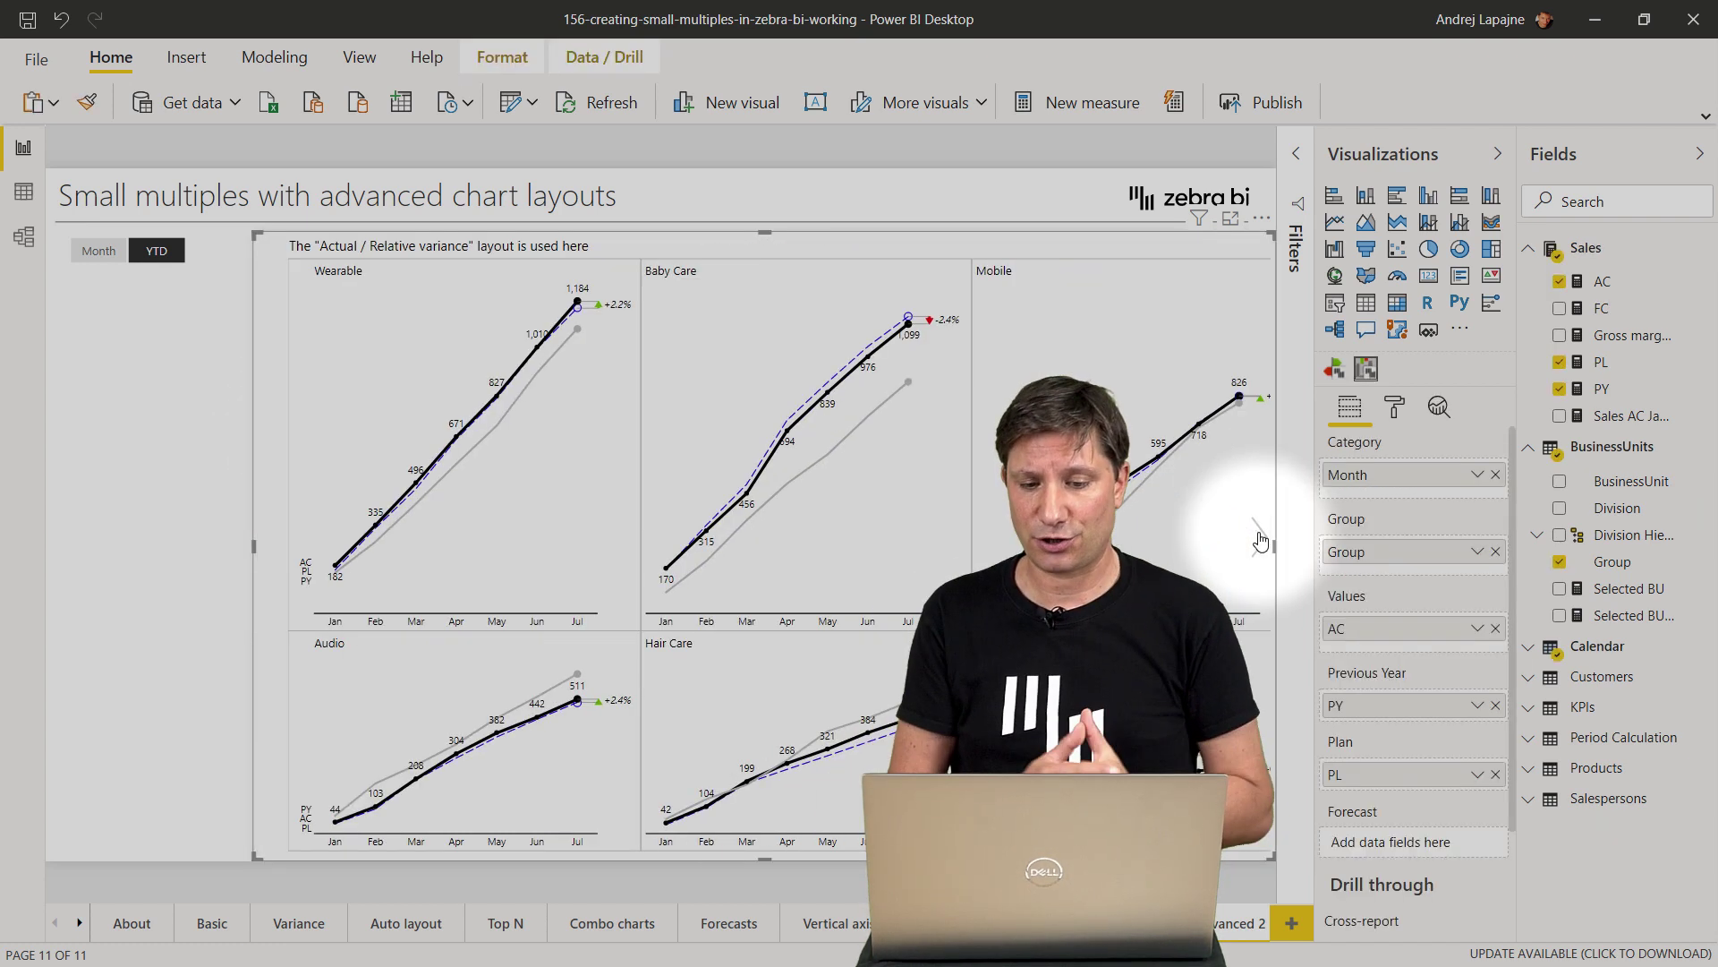